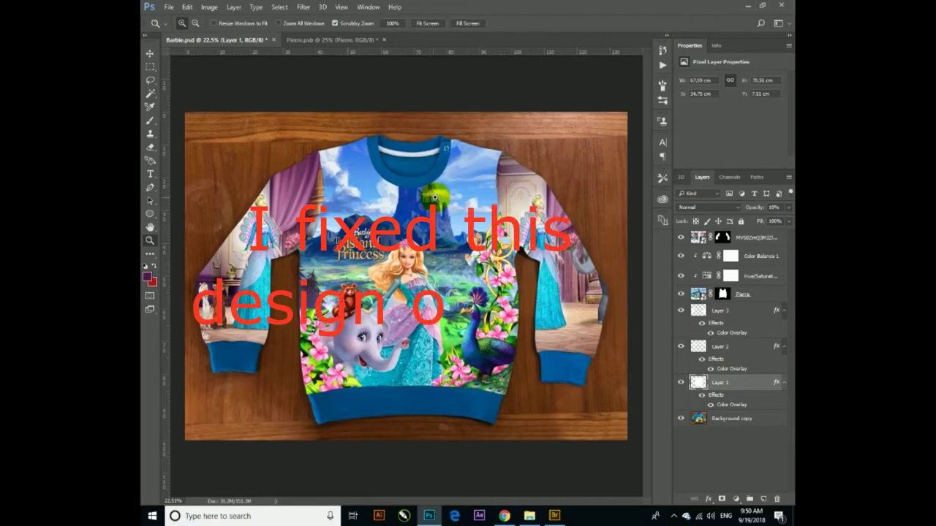
Step: Examine the individual layers of the Pierre.psb artwork by toggling their visibility off and on
left_click(359, 40)
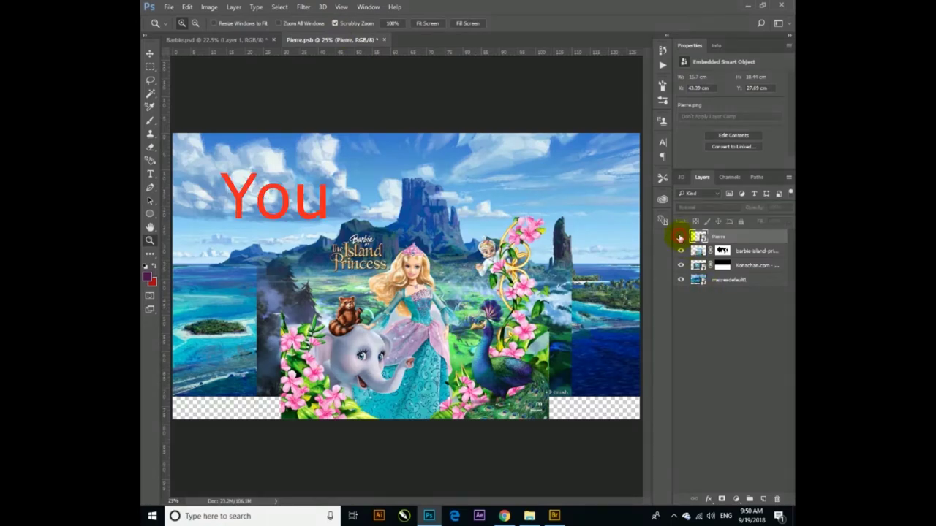
left_click(680, 250)
left_click(680, 251)
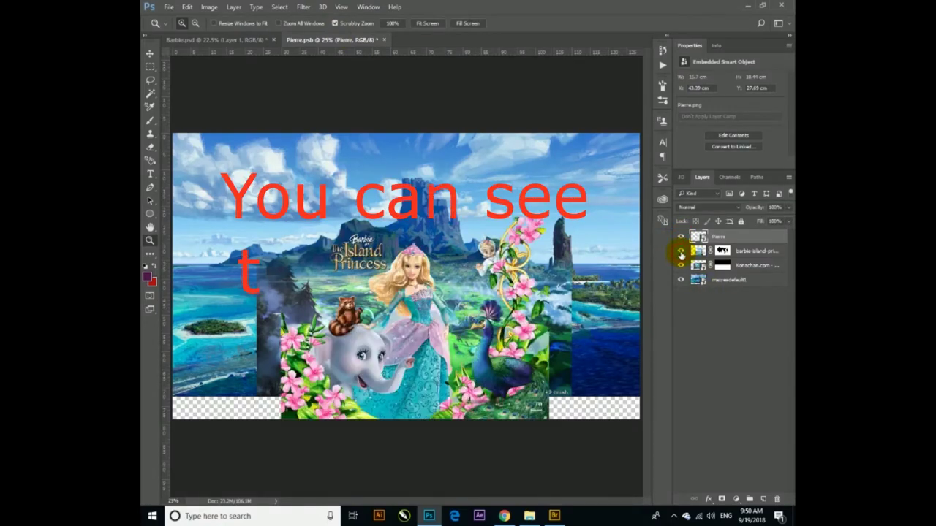
left_click(681, 265)
left_click(680, 266)
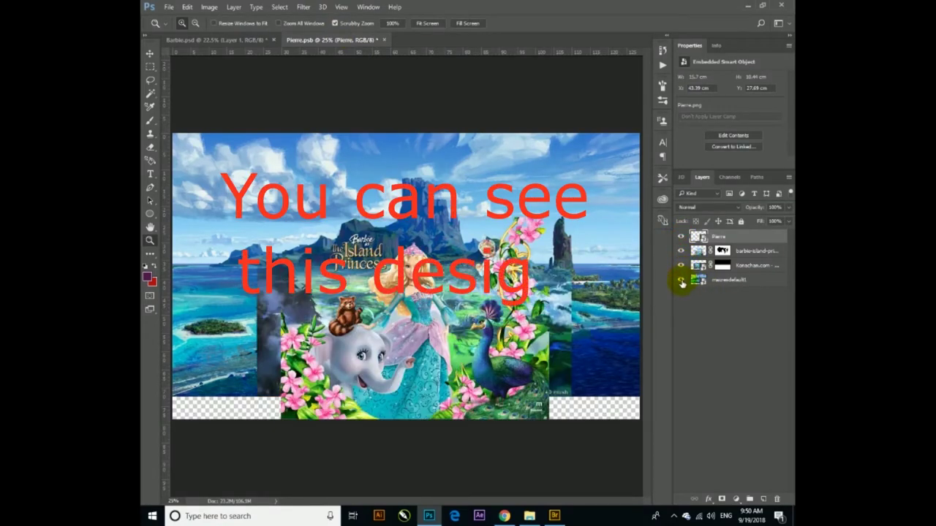
left_click(680, 280)
left_click(681, 279)
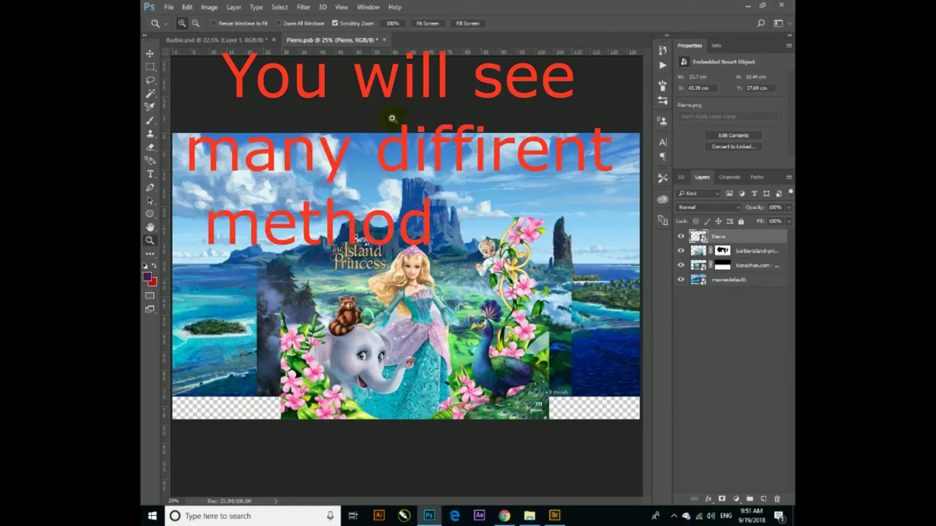
left_click(681, 265)
left_click(680, 250)
left_click(681, 236)
left_click(681, 236)
left_click(680, 235)
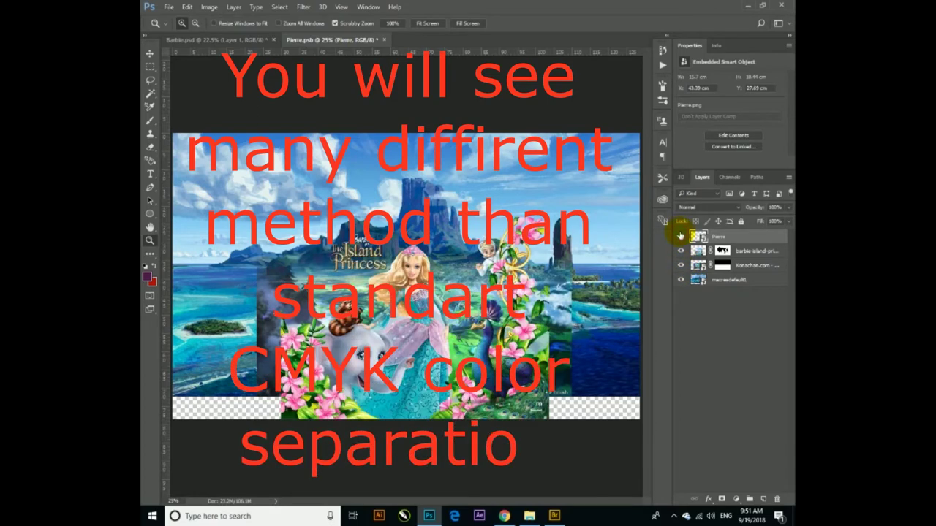
Step: Close the Pierre.psb document and return to Barbie.psd
left_click(382, 41)
left_click(431, 194)
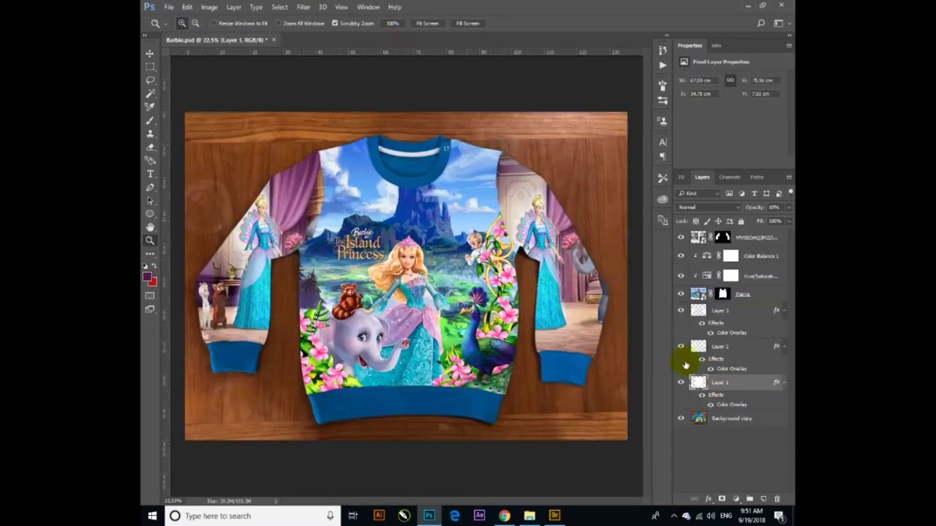
Step: Delete the masked layer at the top of the layer stack that holds the sleeve artwork
left_click(715, 351)
left_click(717, 311)
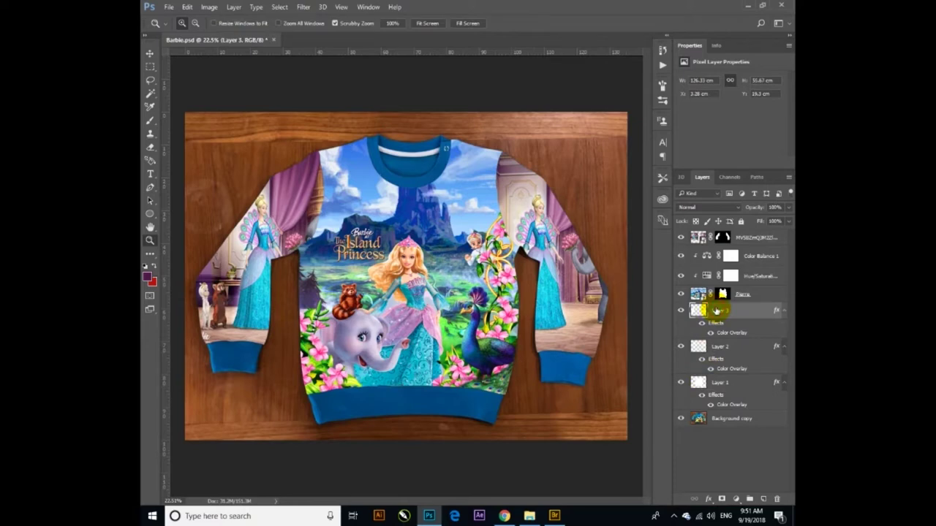
right_click(753, 238)
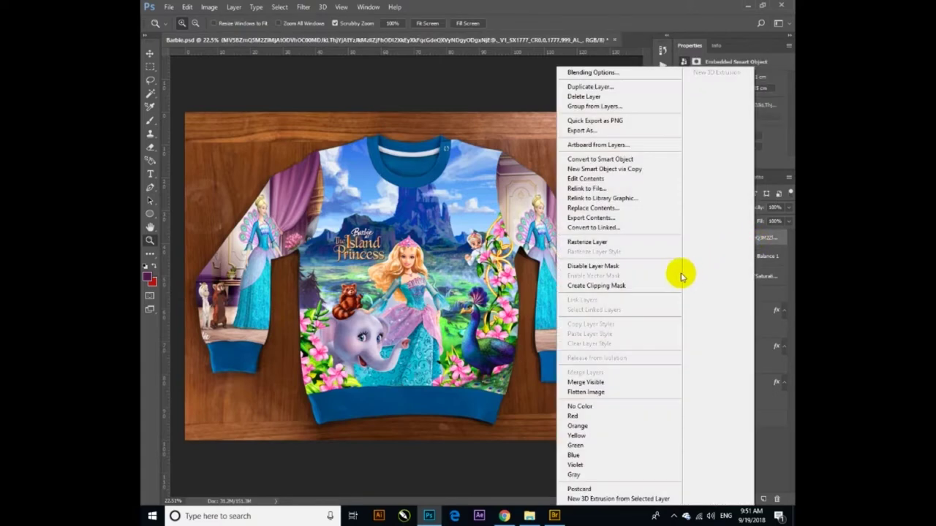
left_click(765, 241)
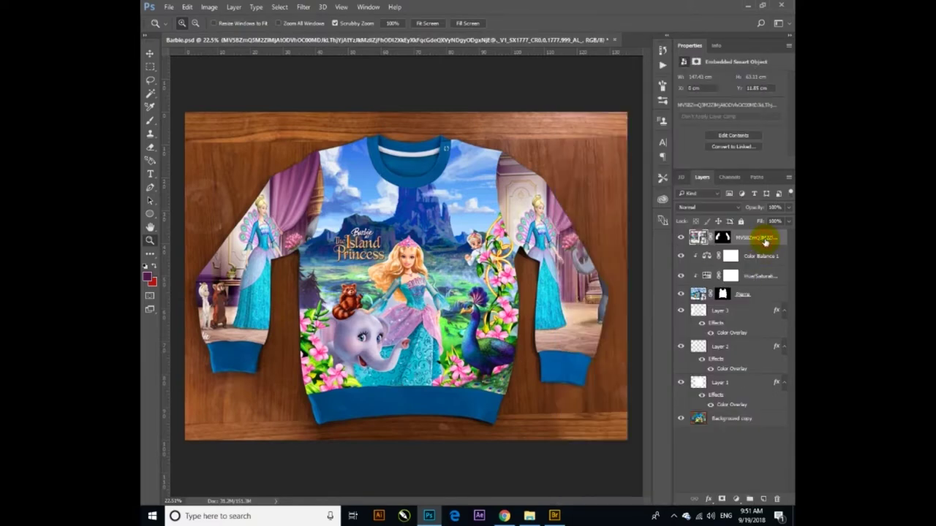
key("Delete")
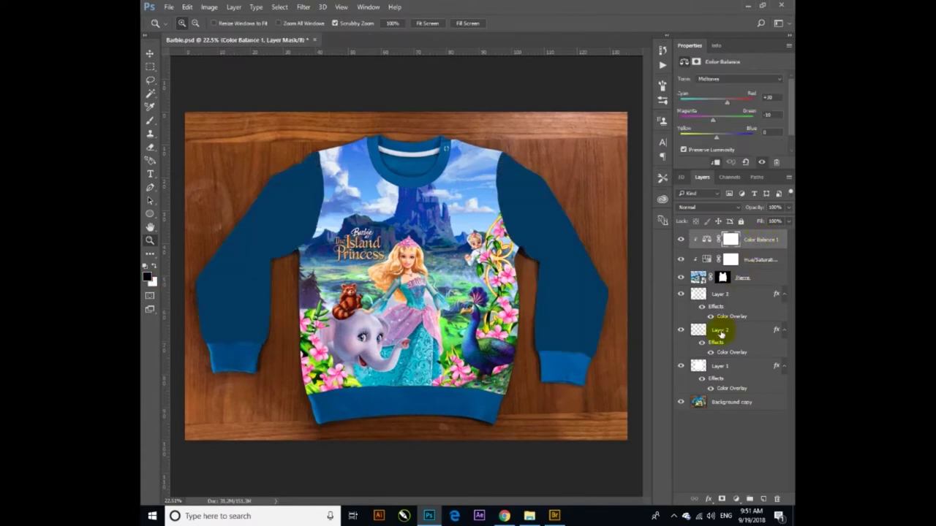
Step: Delete the Background copy layer and the shirt colour layers Layer 1, Layer 2 and Layer 3
left_click(717, 372)
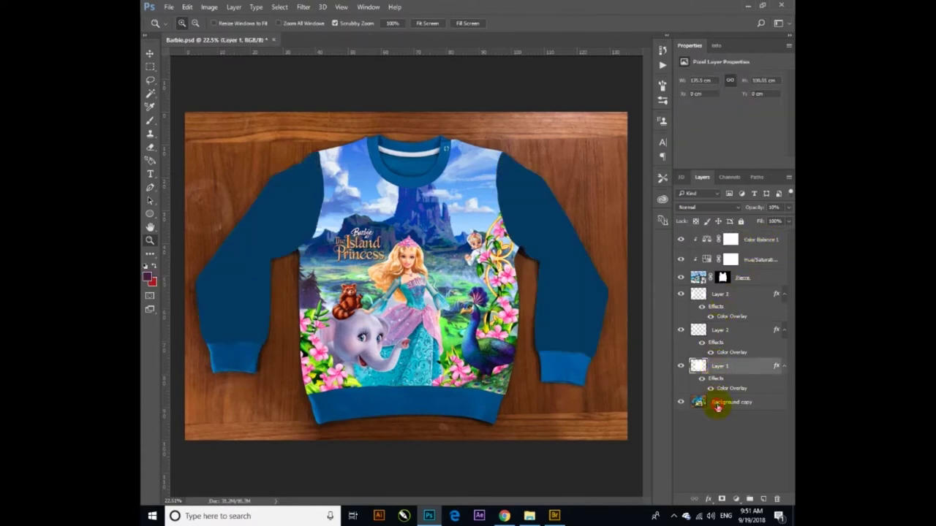
left_click(717, 402)
key("Delete")
key("Delete")
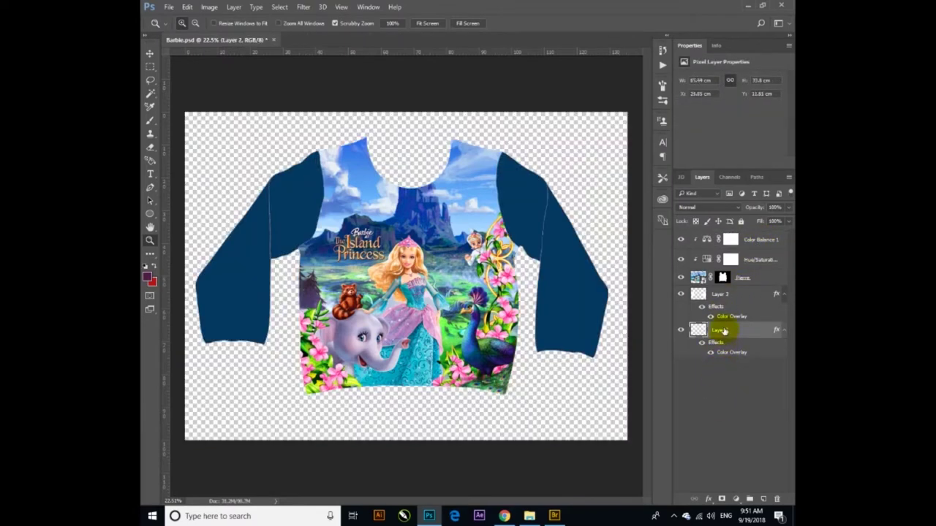
key("Delete")
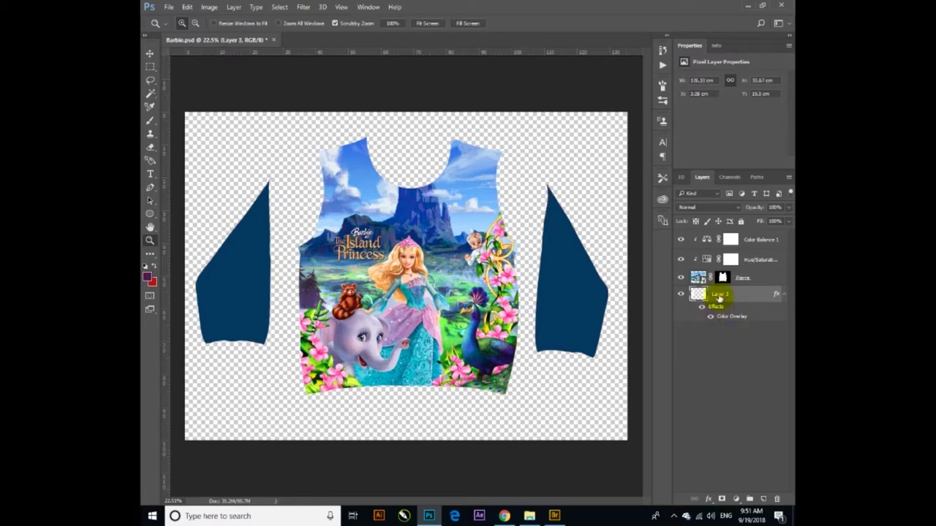
key("Delete")
Step: Delete the shirt-shaped layer mask from the Pierre layer
left_click(722, 278)
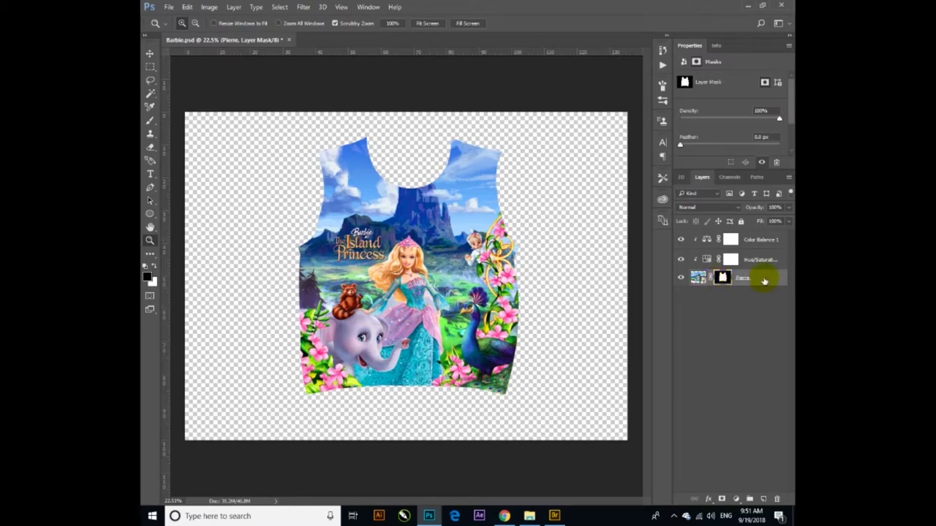
right_click(722, 279)
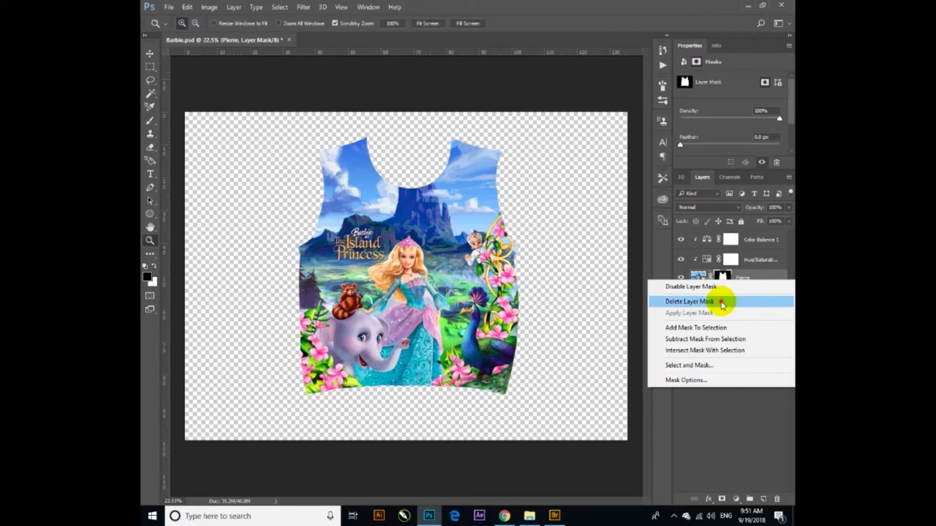
left_click(721, 302)
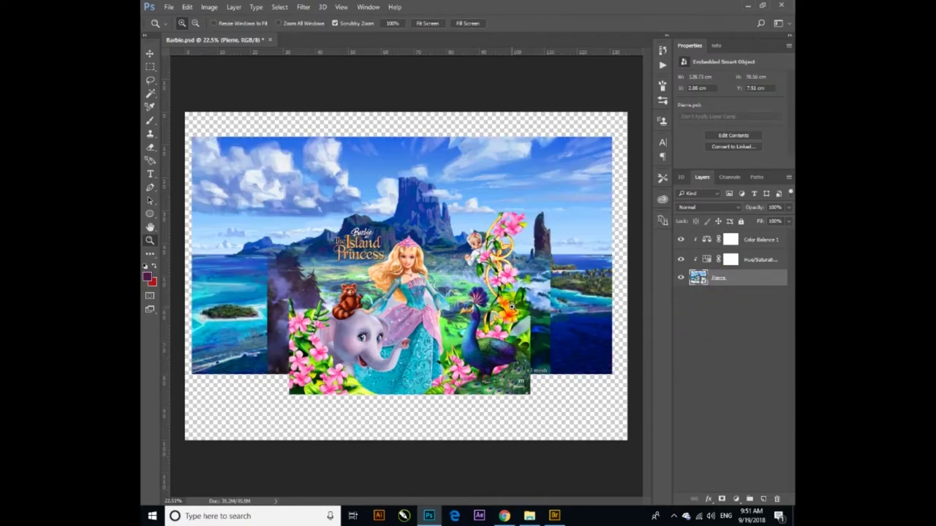
left_click(523, 391)
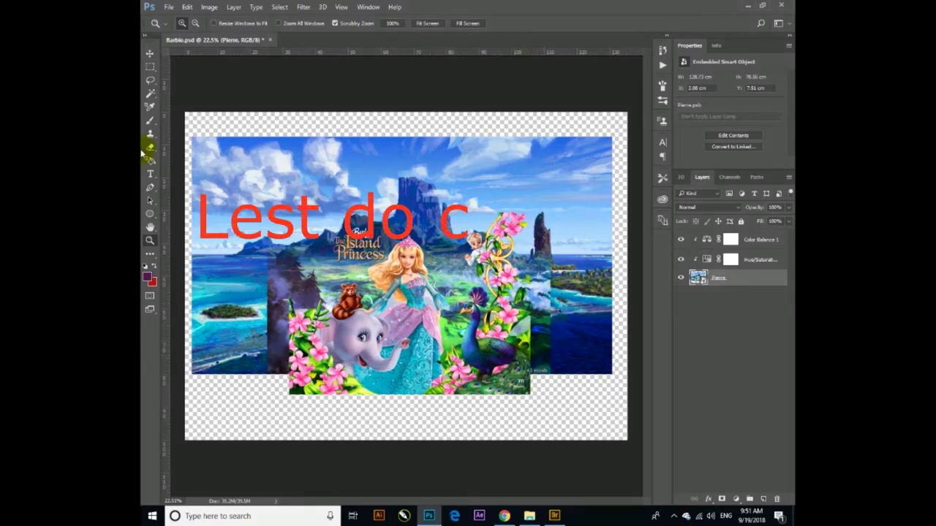
Step: Place four guides framing the main artwork, at the flowers' left and bottom edges, the sky's top edge and vertically through the peacock
left_click_drag(164, 149, 289, 177)
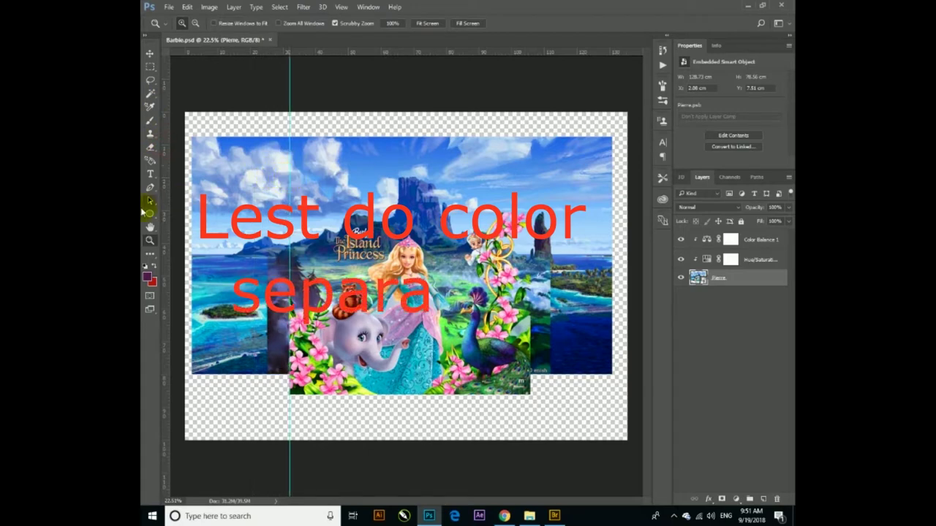
left_click_drag(167, 225, 529, 251)
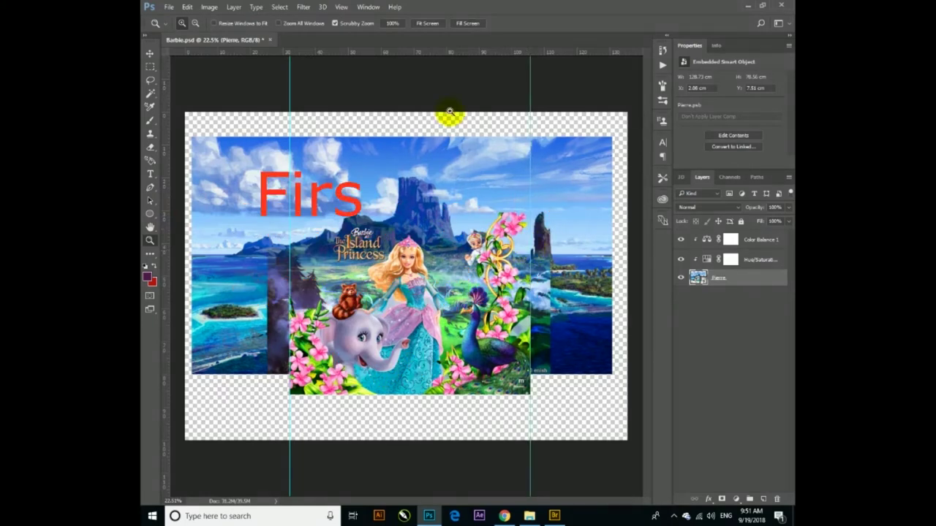
left_click_drag(452, 55, 453, 212)
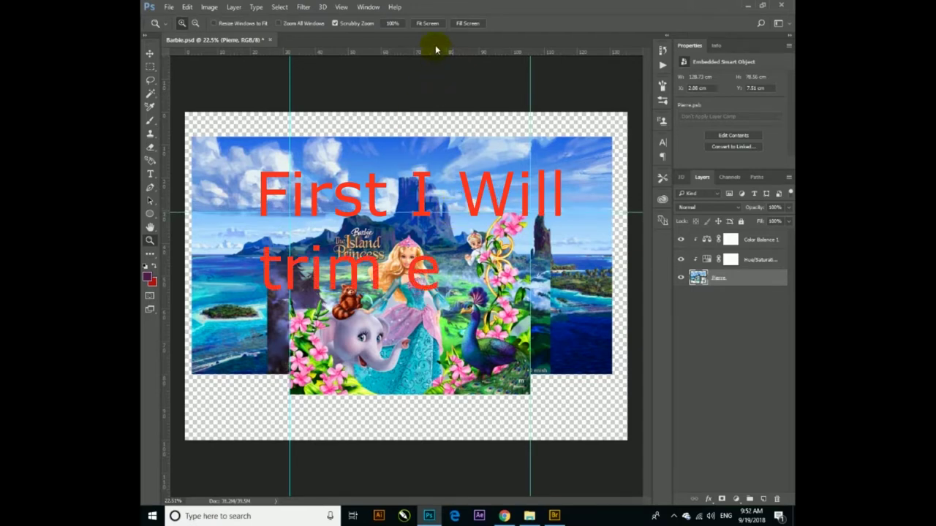
left_click_drag(430, 70, 398, 397)
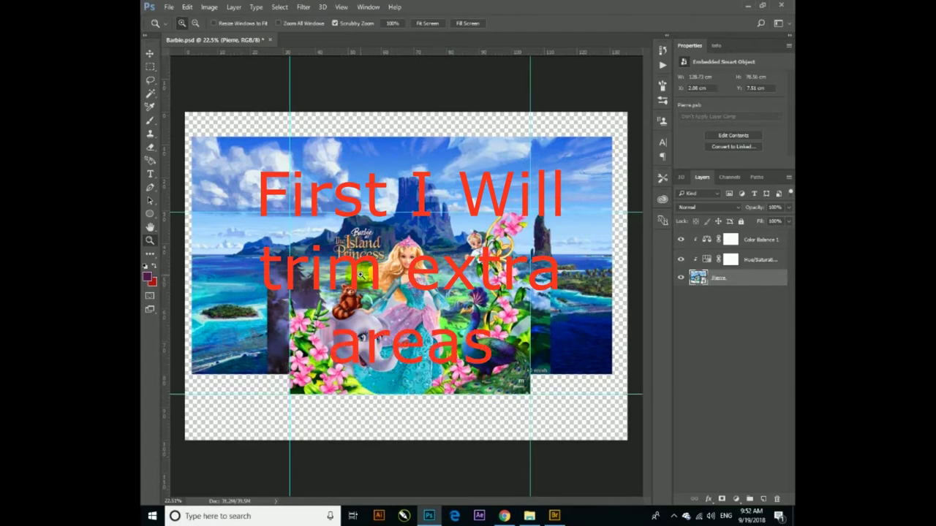
left_click(151, 55)
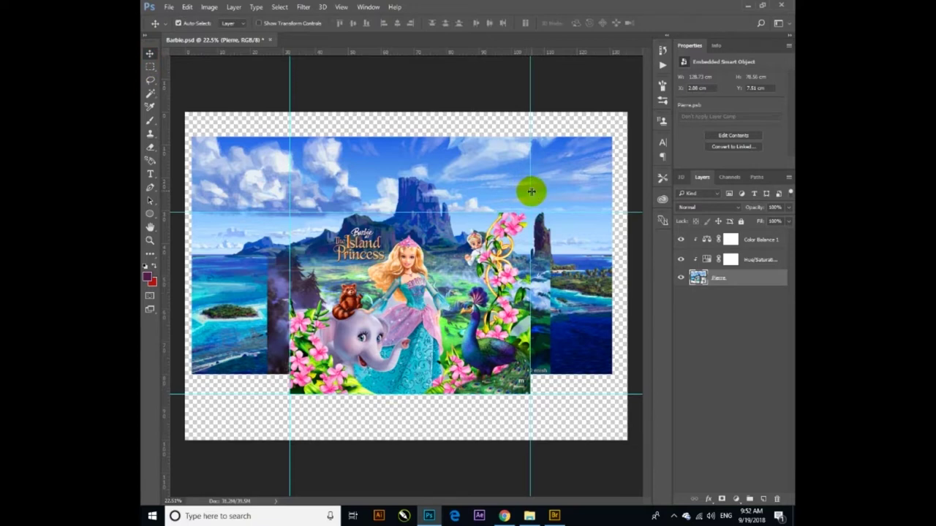
left_click_drag(528, 190, 454, 137)
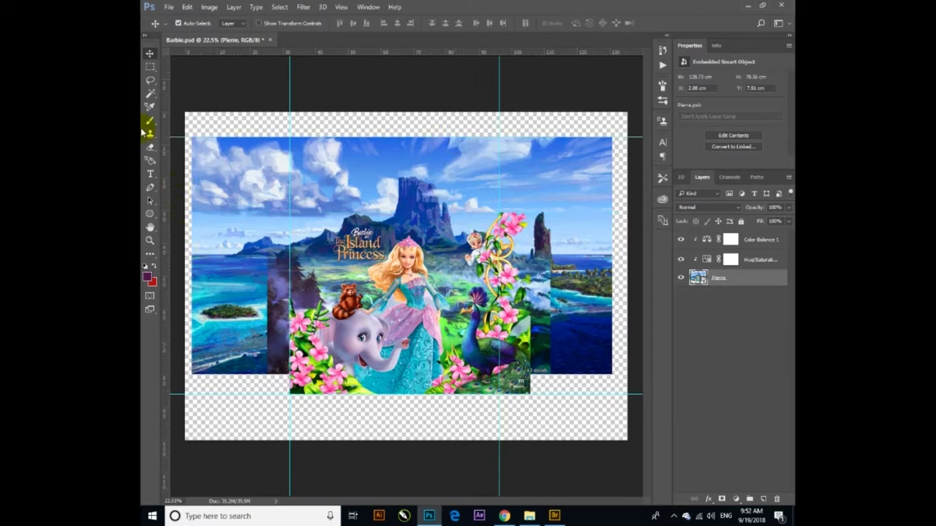
Step: Crop the canvas to the area enclosed by the four guides, about 64 by 79 cm
left_click(150, 257)
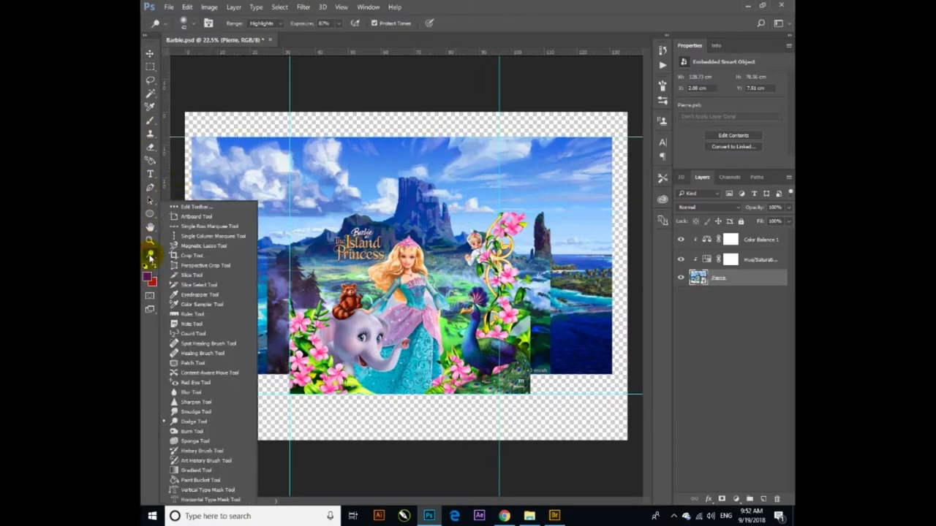
left_click(185, 257)
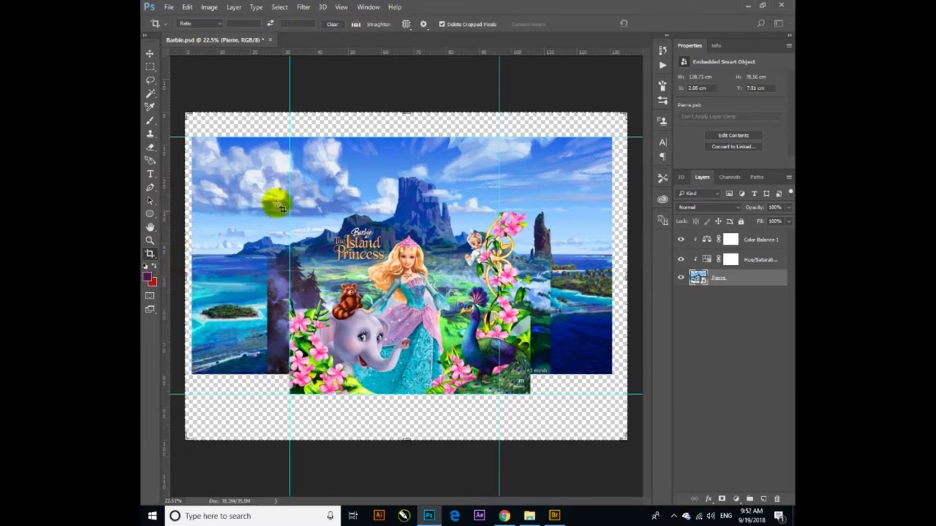
left_click_drag(187, 117, 239, 131)
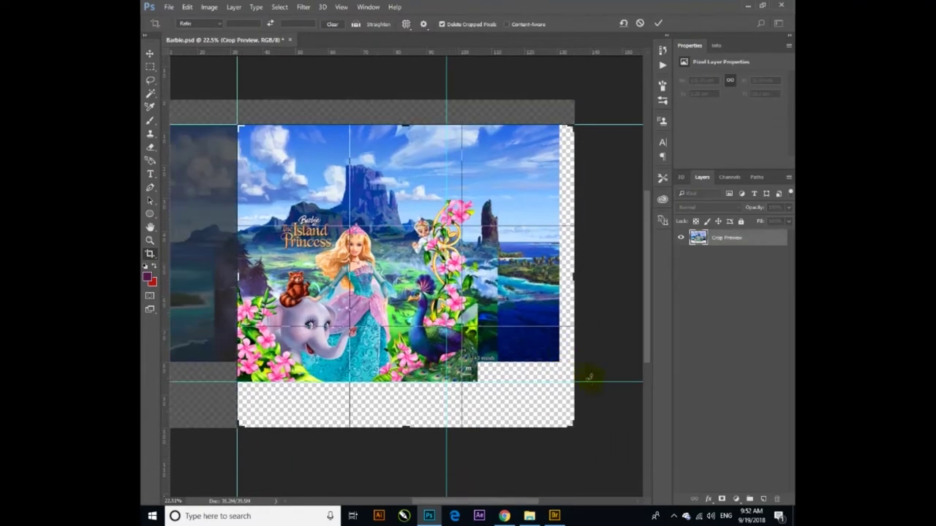
left_click_drag(575, 422, 508, 402)
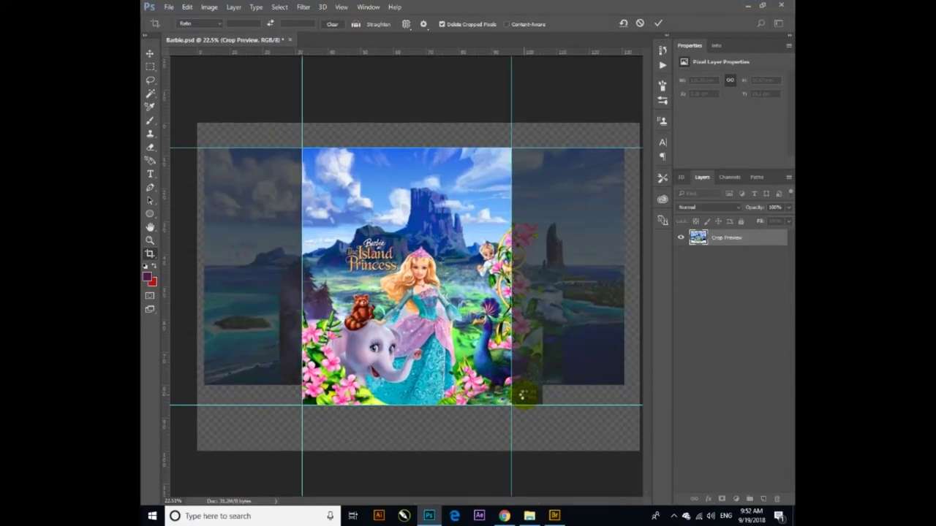
key("Return")
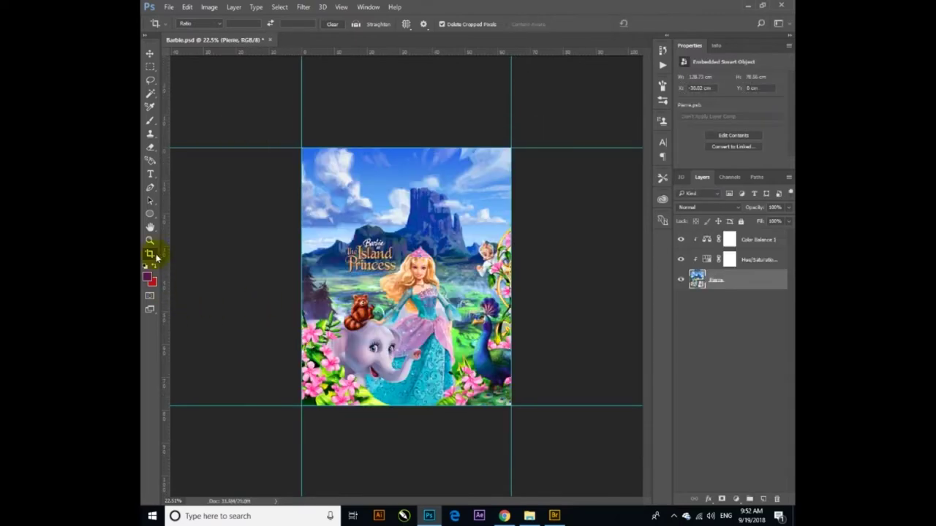
Step: Resize the image to a height of 35 cm at a resolution of 508 pixels/inch
left_click(150, 241)
left_click_drag(394, 248, 541, 256)
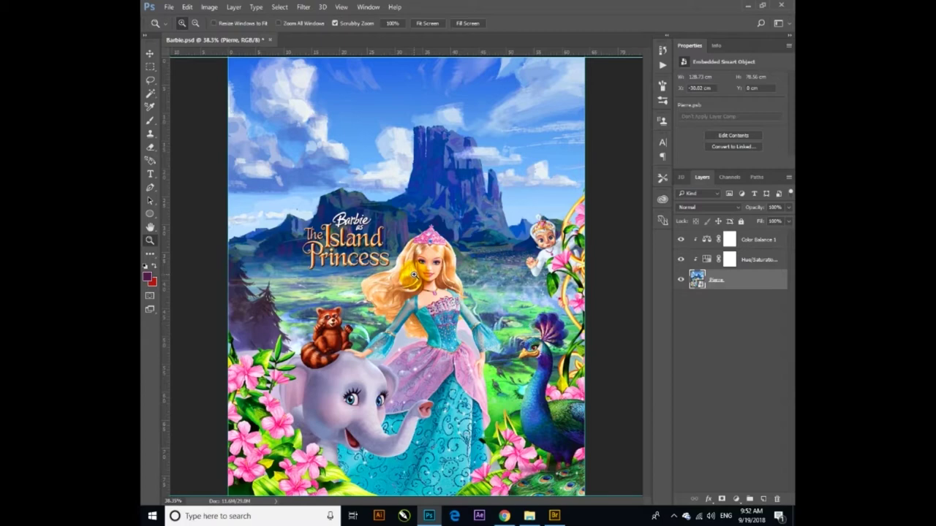
key("ctrl+alt+i")
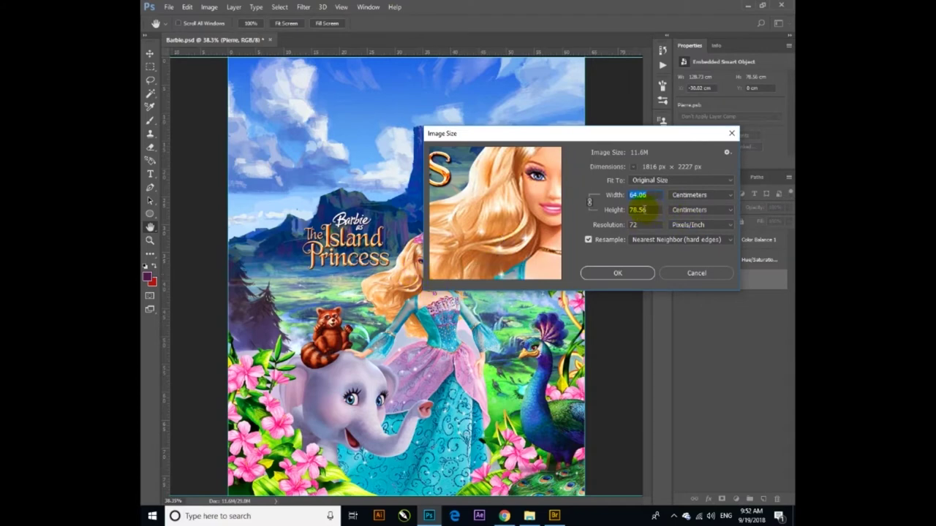
double_click(647, 209)
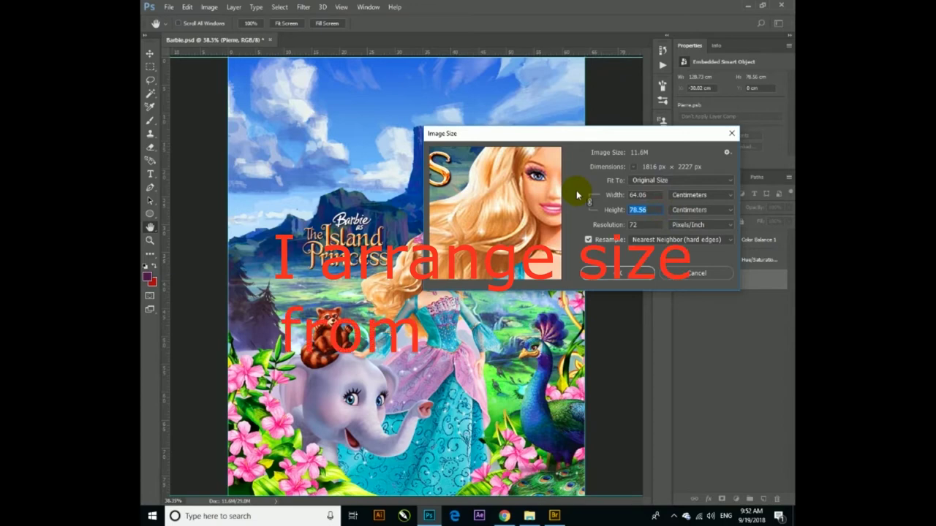
type("35")
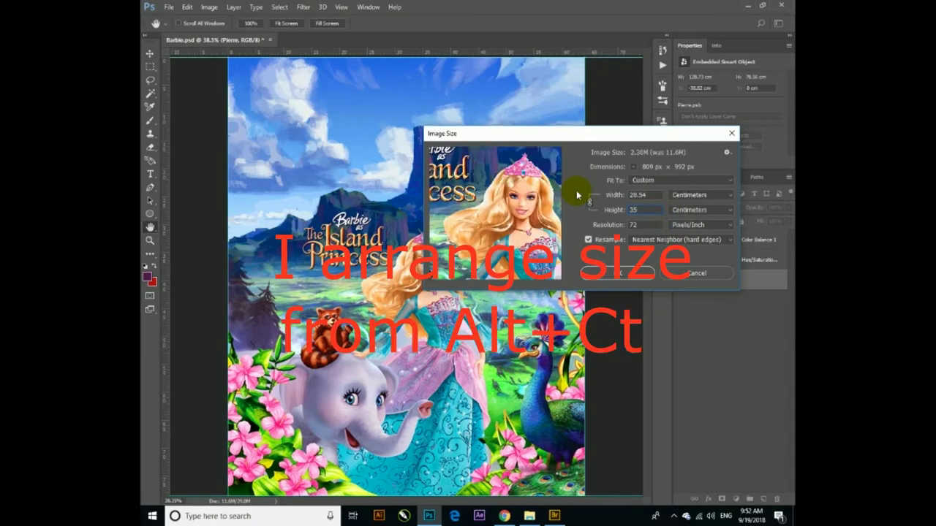
left_click_drag(652, 226, 596, 228)
type("508")
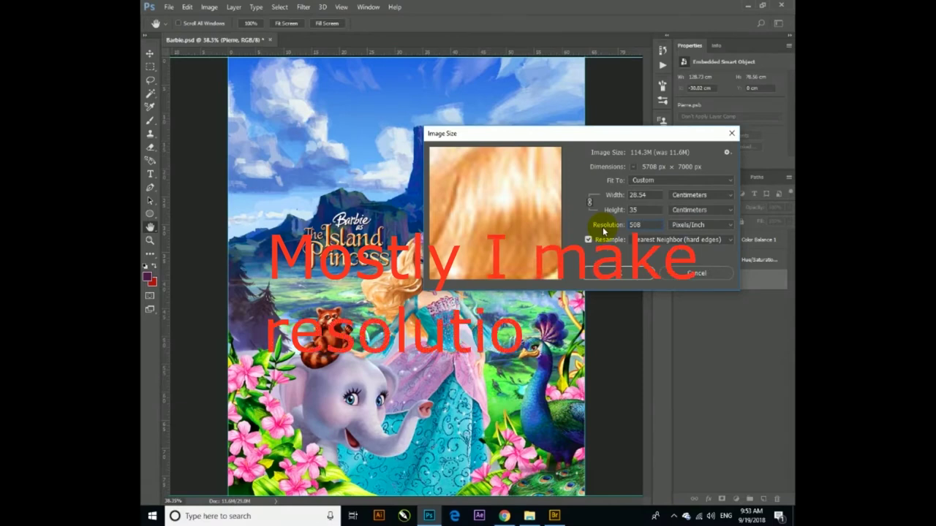
left_click(613, 275)
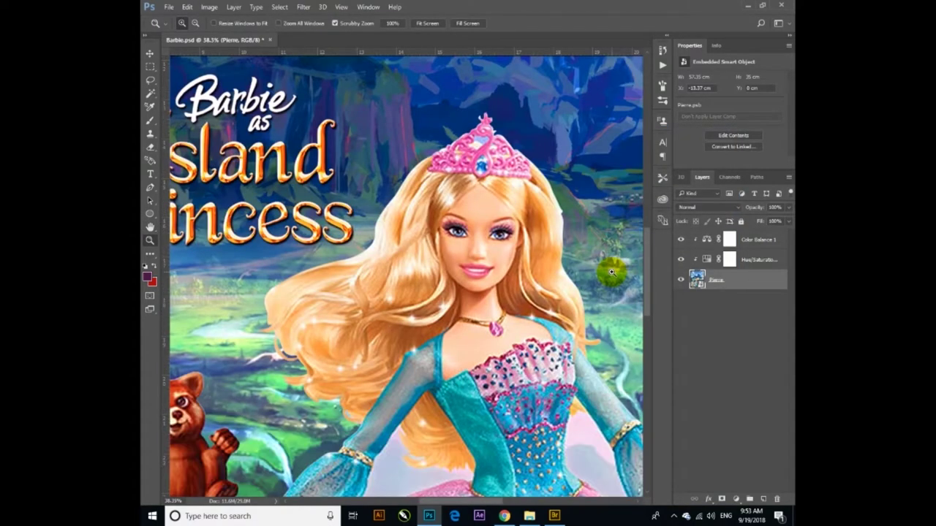
right_click(511, 239)
left_click(514, 240)
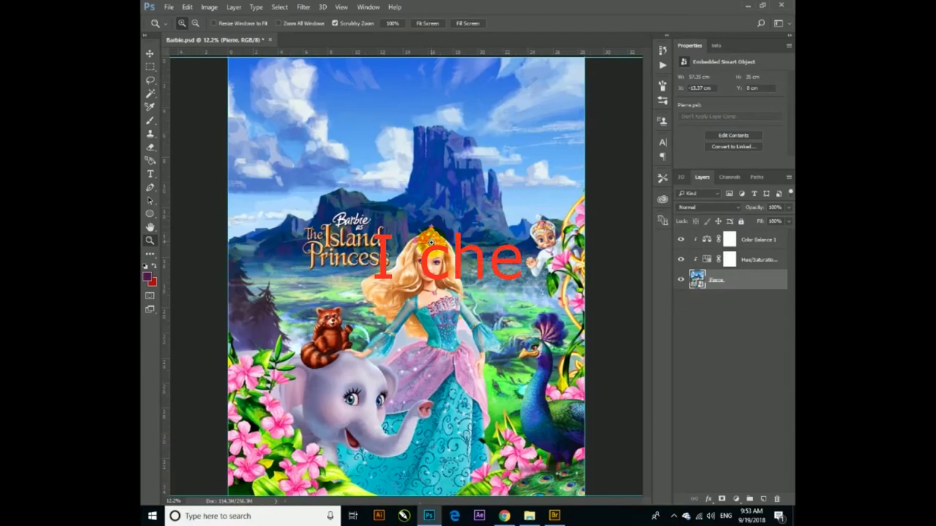
Step: Try to convert the document to CMYK Color, discarding the adjustment layers and rasterizing the smart object
left_click(728, 178)
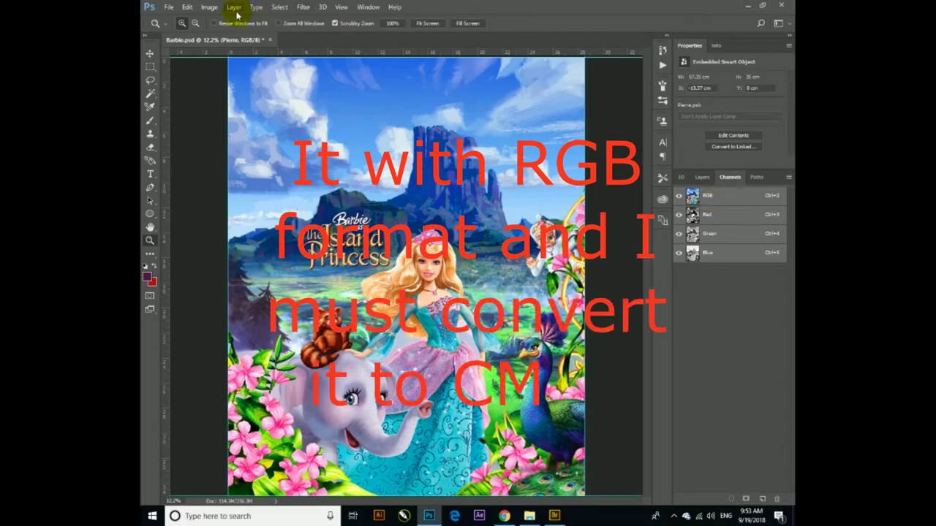
left_click(209, 8)
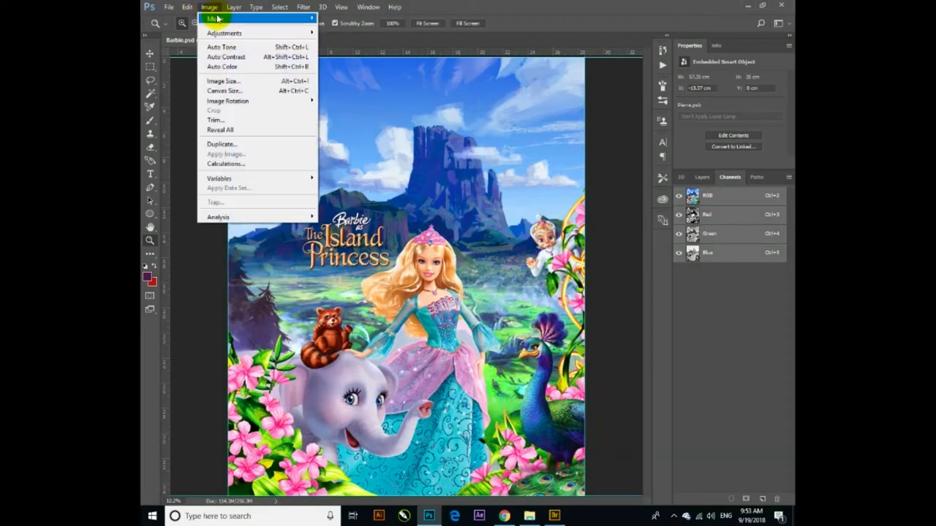
mouse_move(219, 18)
left_click(330, 67)
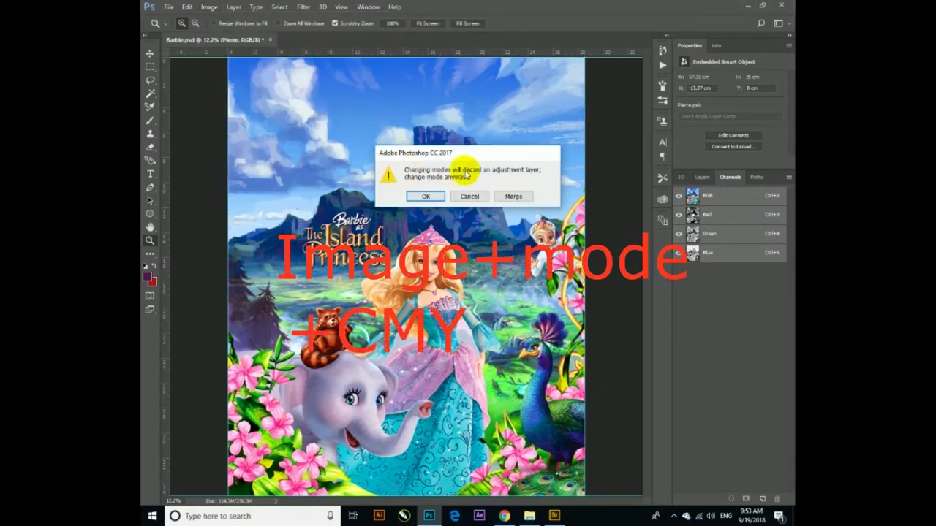
left_click(422, 198)
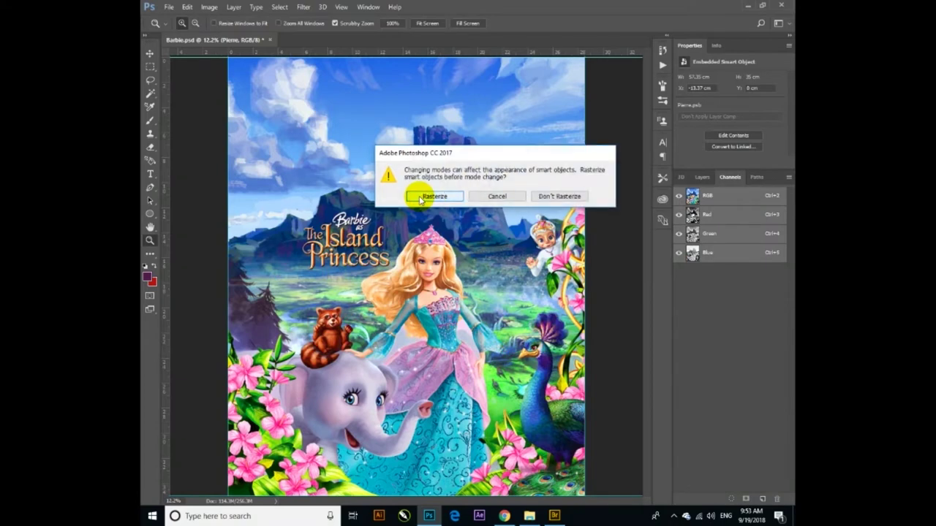
left_click(435, 197)
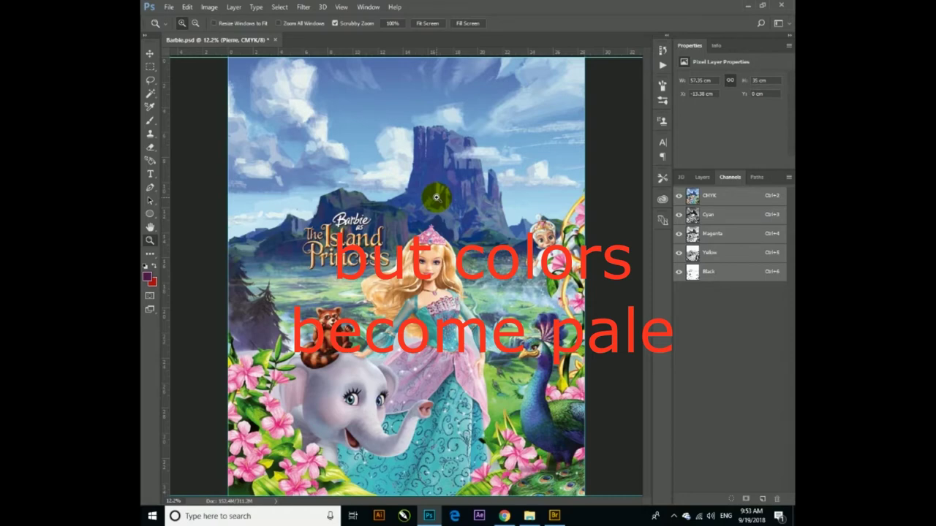
left_click(692, 201)
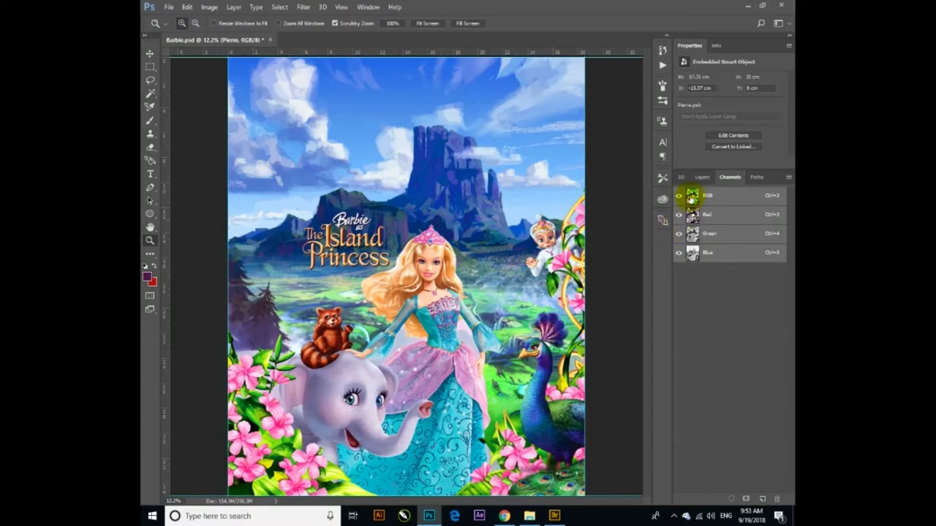
Step: Merge the Pierre layer with the Hue/Saturation and Color Balance adjustment layers into a single layer
left_click(703, 180)
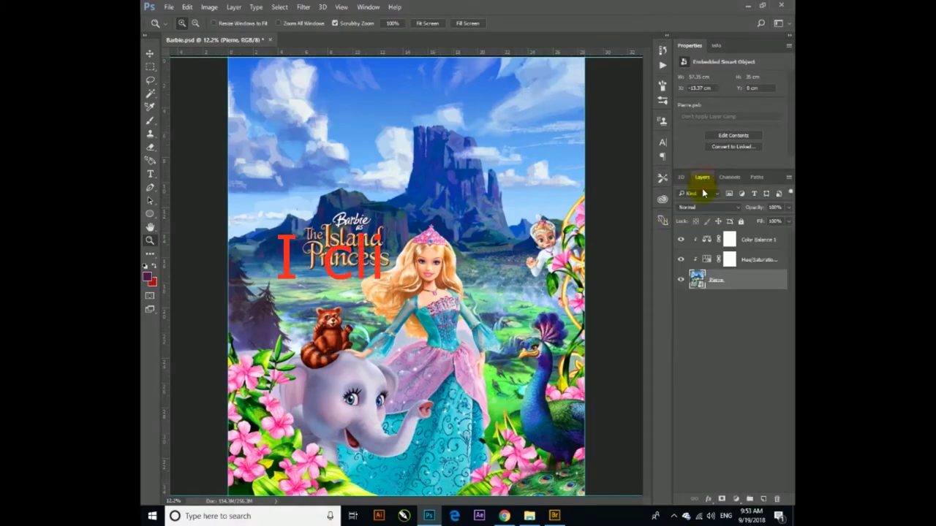
left_click(747, 262)
left_click(745, 280)
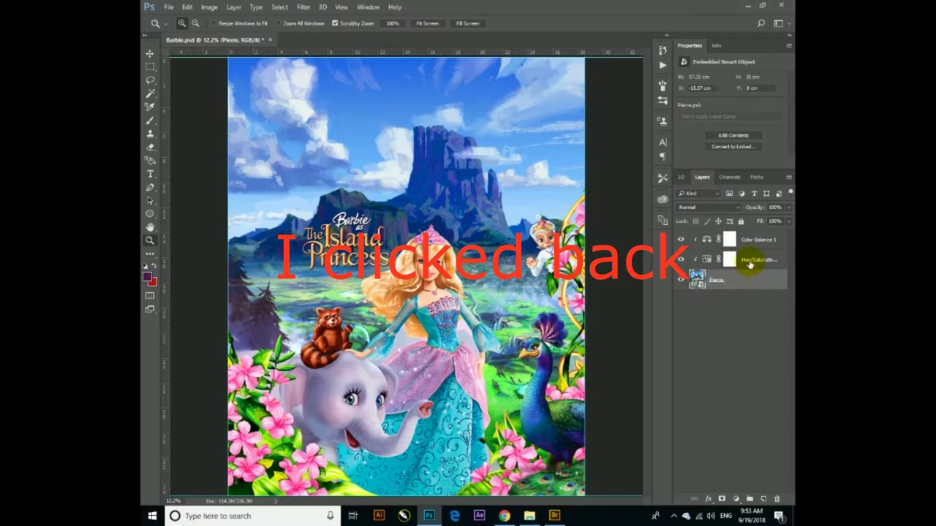
left_click(752, 242, "shift")
right_click(753, 244)
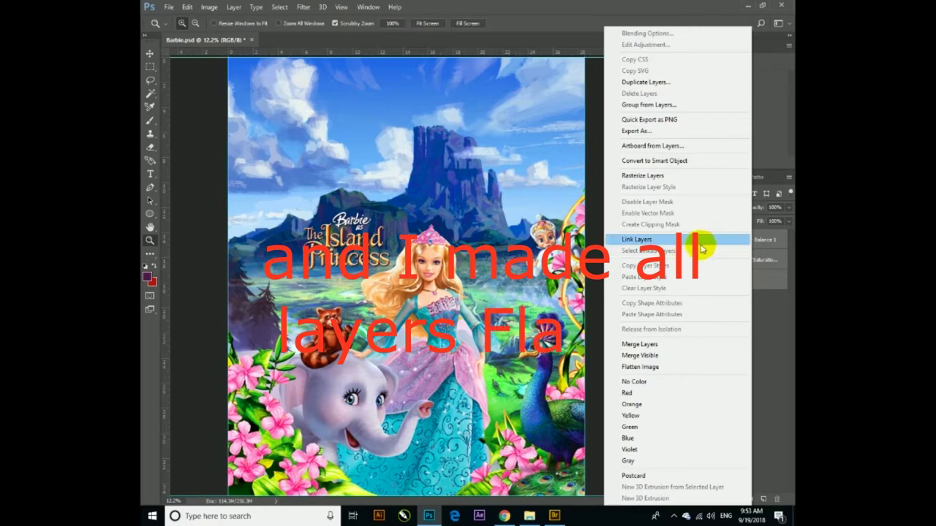
left_click(655, 343)
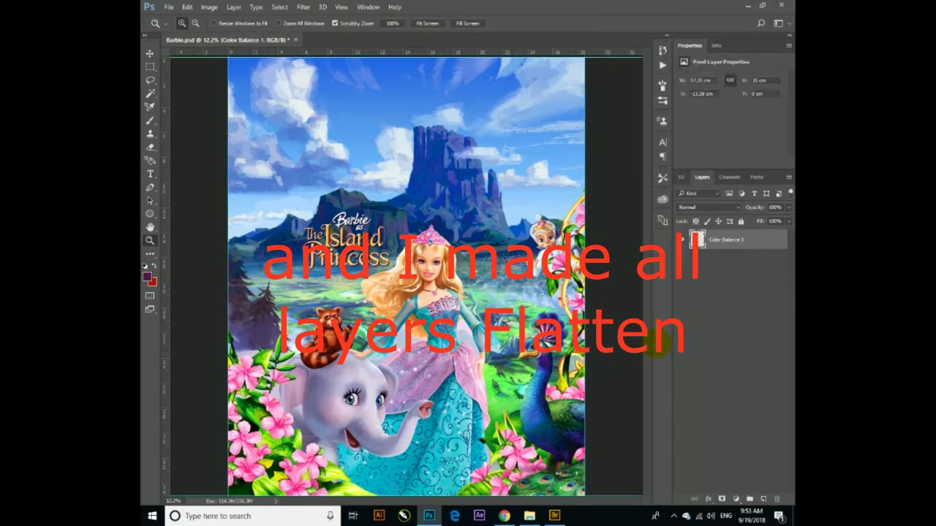
Step: Convert the merged artwork's colour mode to CMYK Color
left_click(209, 7)
mouse_move(220, 18)
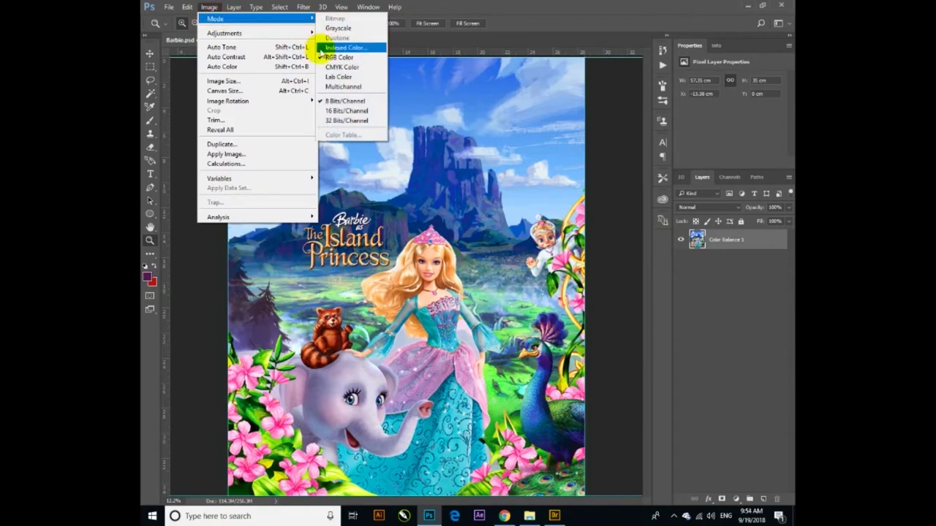
left_click(330, 68)
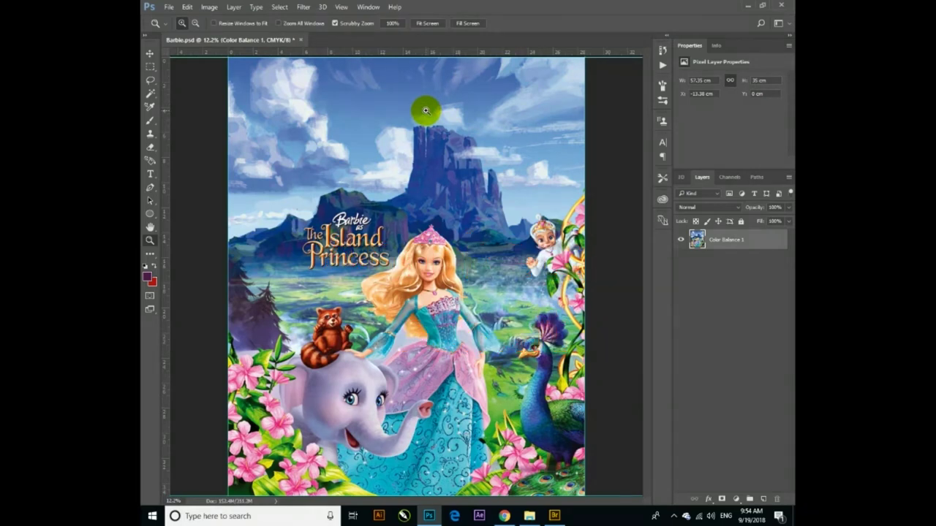
Step: Examine the Cyan, Magenta, Yellow and Black channels of the artwork one by one
left_click(731, 177)
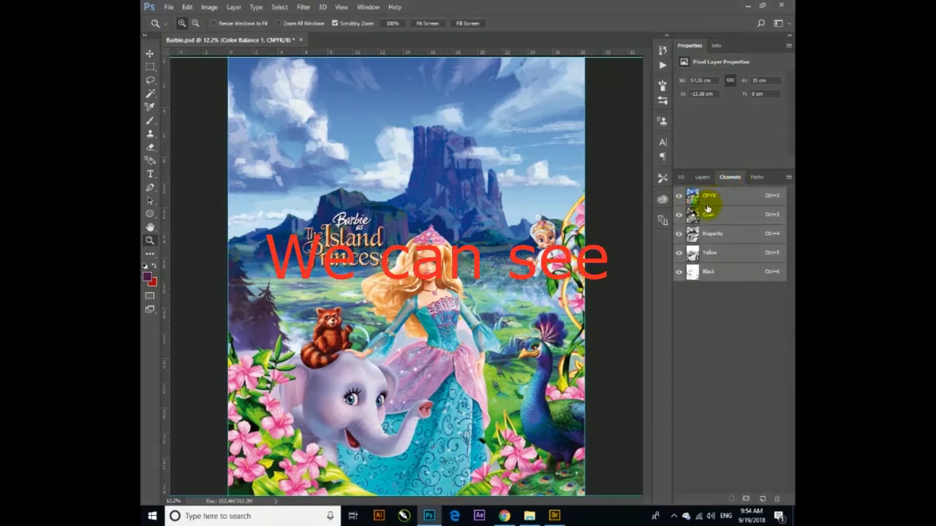
left_click(725, 216)
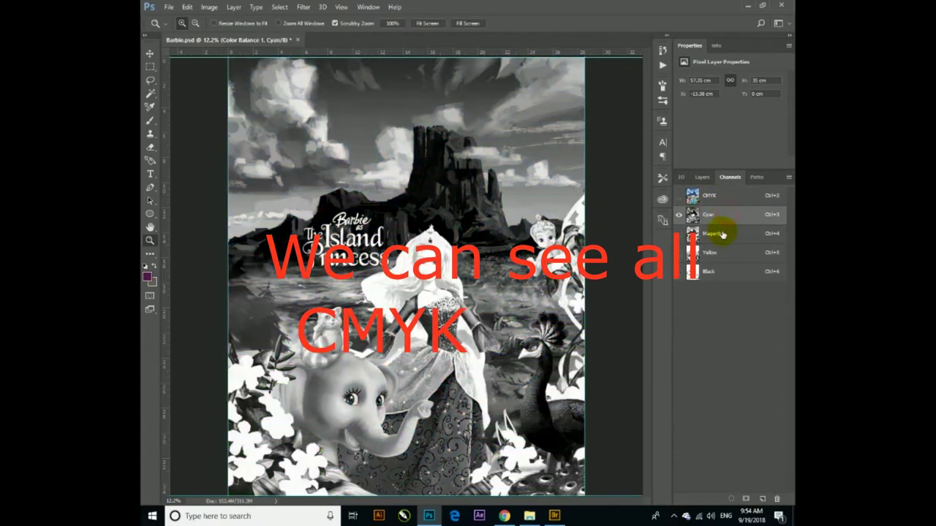
left_click(722, 234)
left_click(731, 253)
left_click(729, 266)
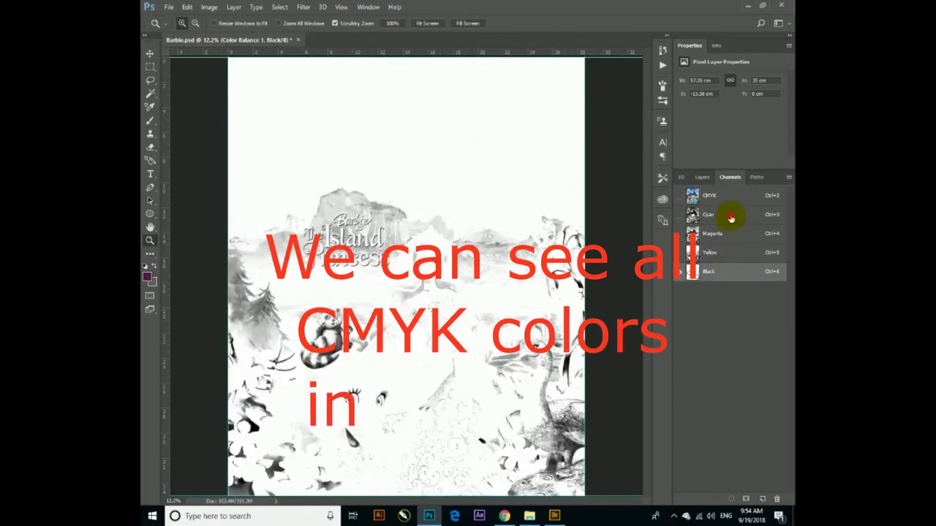
left_click(731, 234)
left_click(735, 254)
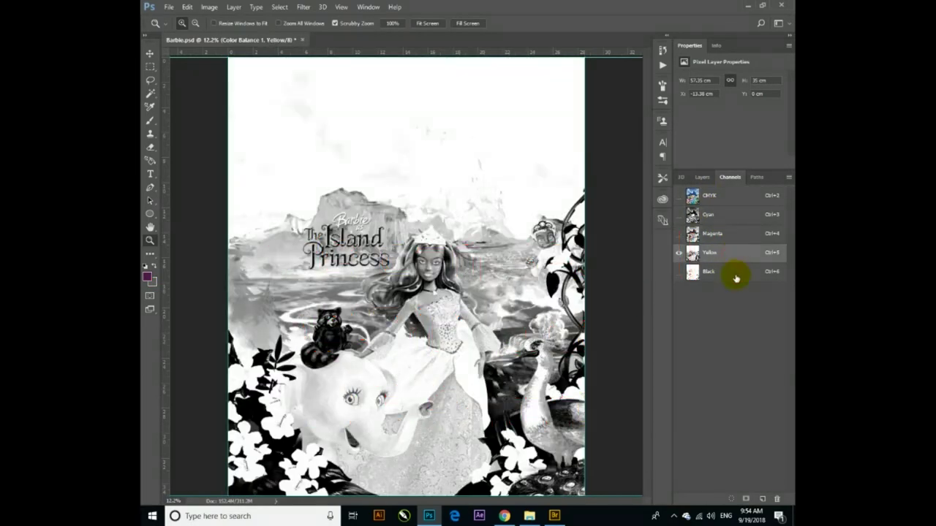
left_click(735, 270)
Step: Duplicate the Cyan, Magenta, Yellow and Black channels as separate copy channels
left_click(733, 215)
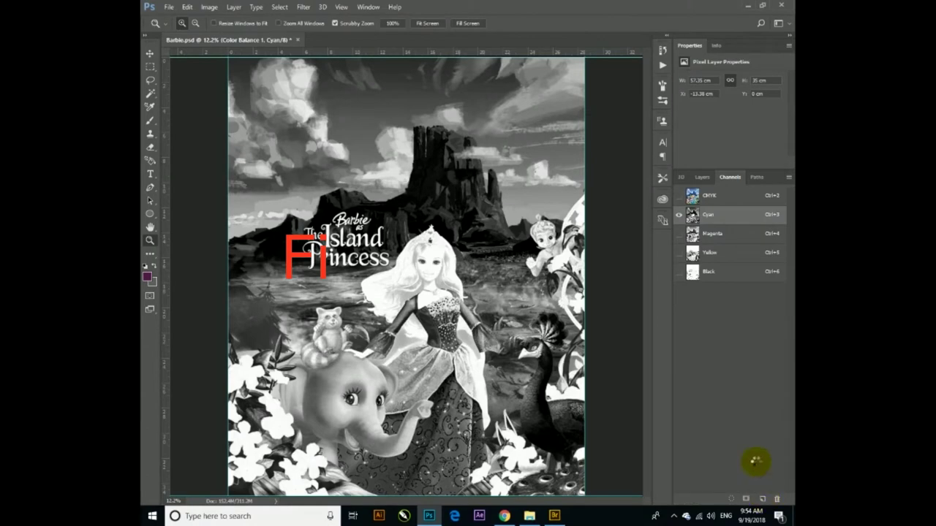
left_click_drag(759, 480, 763, 498)
left_click_drag(735, 236, 763, 497)
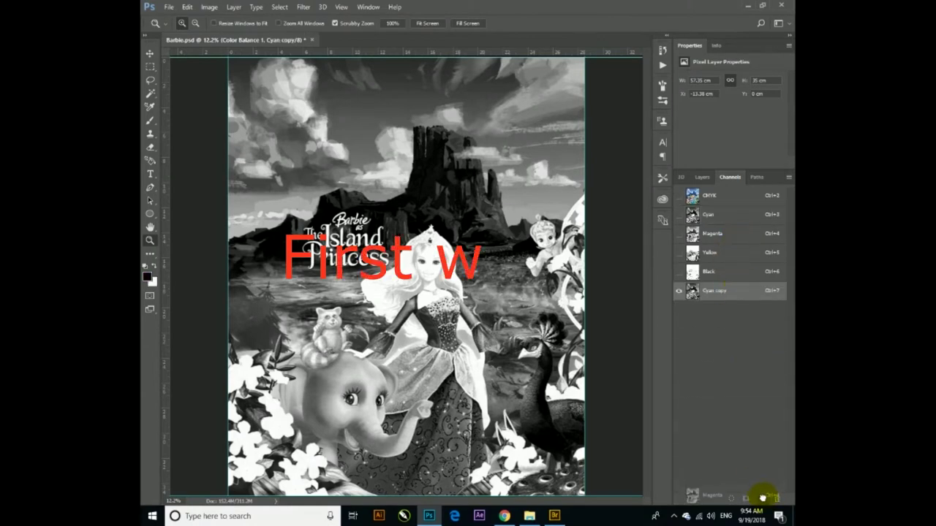
left_click_drag(731, 252, 764, 500)
left_click_drag(737, 272, 766, 500)
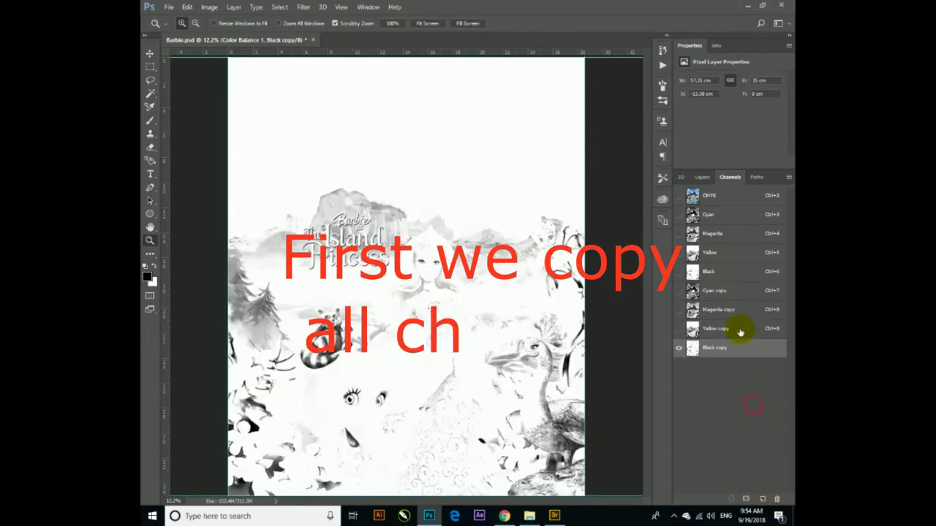
Step: Make the Cyan copy channel a spot colour channel named Cyan, with 100% cyan ink and 100% solidity
left_click(745, 292)
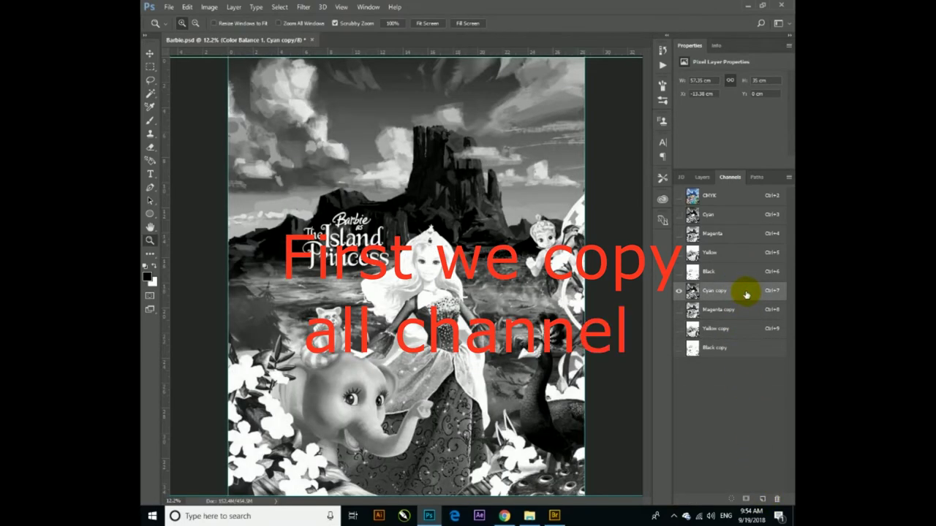
double_click(746, 293)
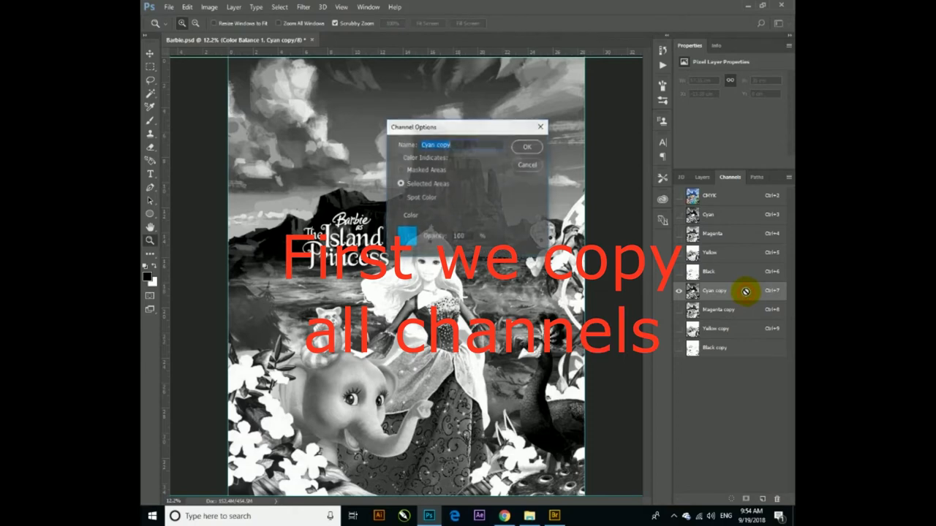
left_click(407, 198)
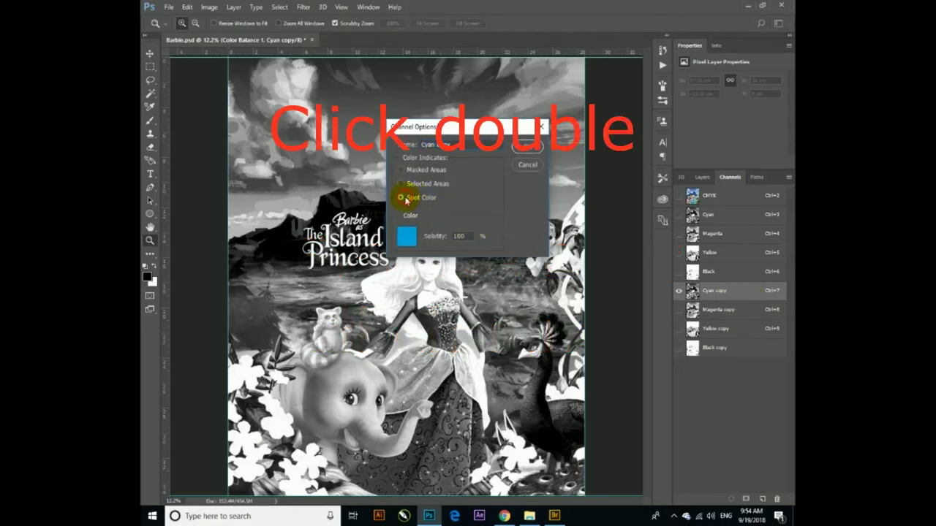
left_click(410, 236)
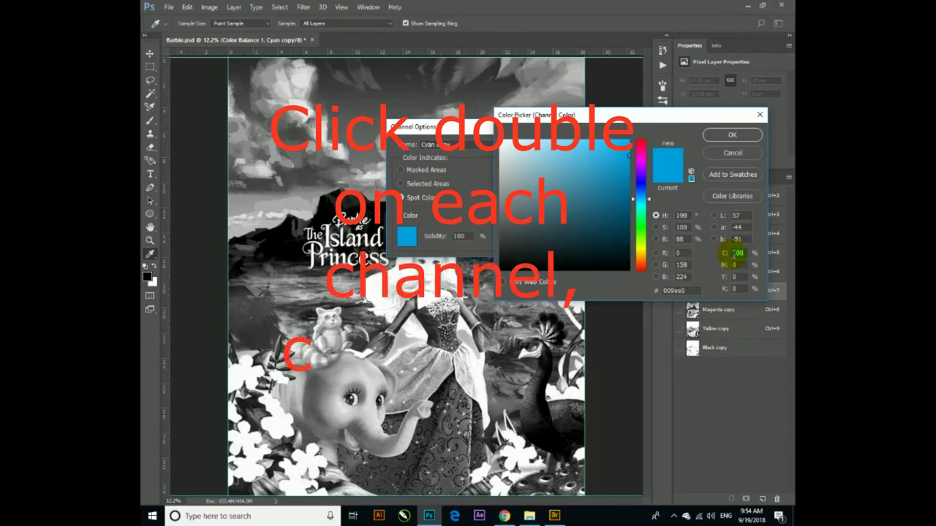
left_click(732, 136)
left_click(533, 150)
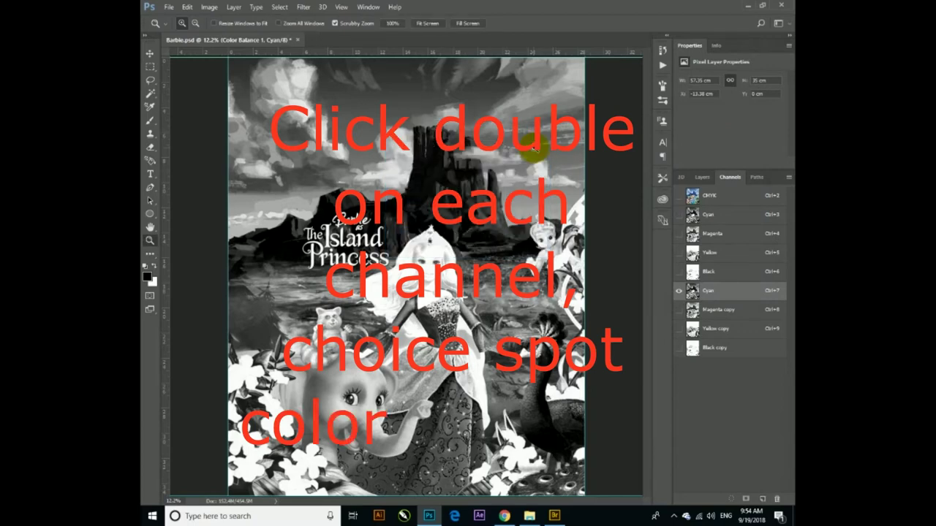
Step: Make the Magenta copy channel a spot colour channel named Magenta, with its colour set to C 0, M 100, Y 0, K 0
left_click(746, 312)
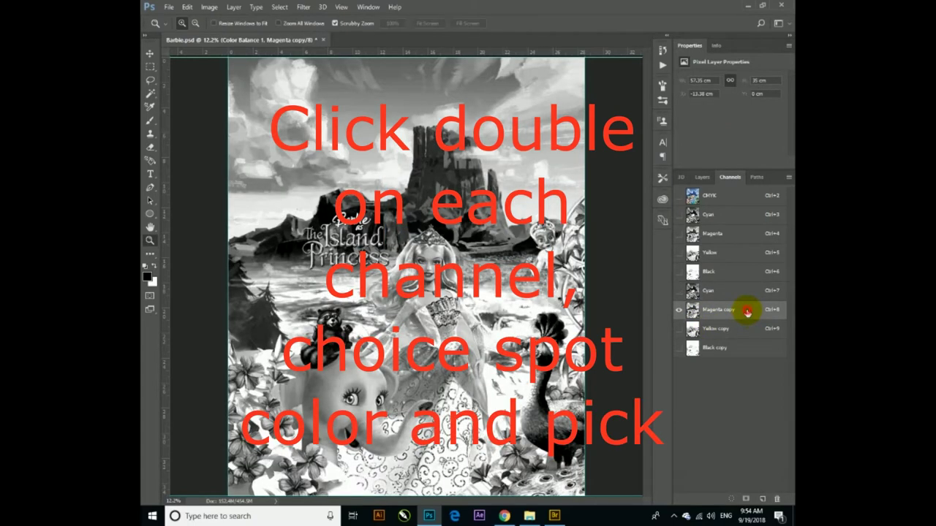
double_click(747, 313)
left_click(399, 198)
left_click(402, 232)
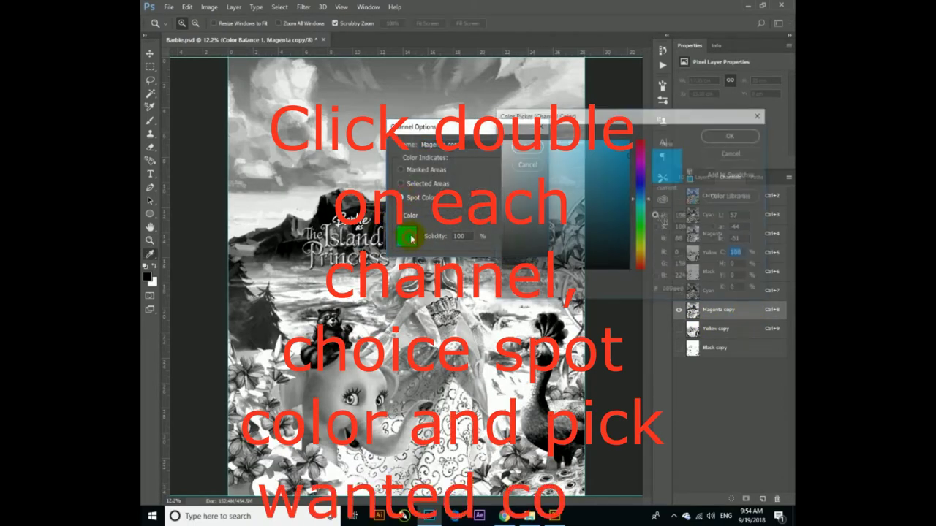
left_click(736, 254)
type("0")
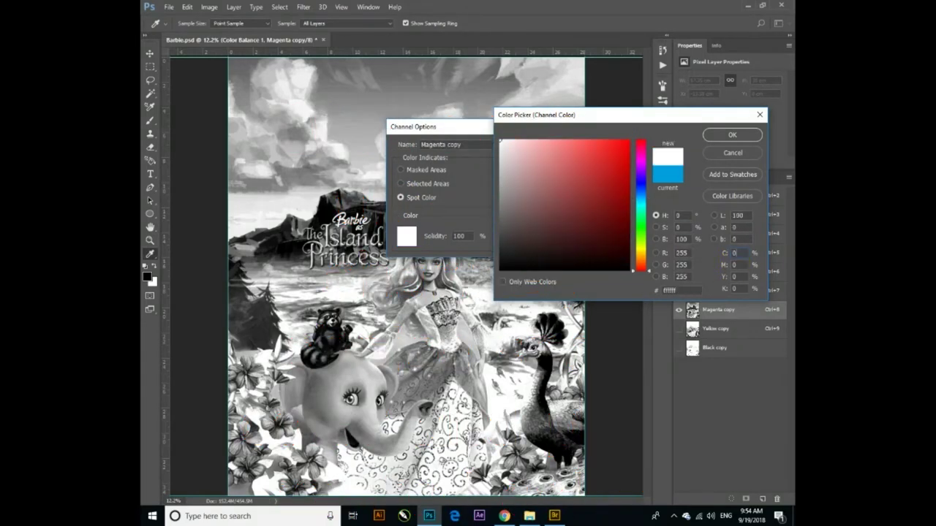
type("100")
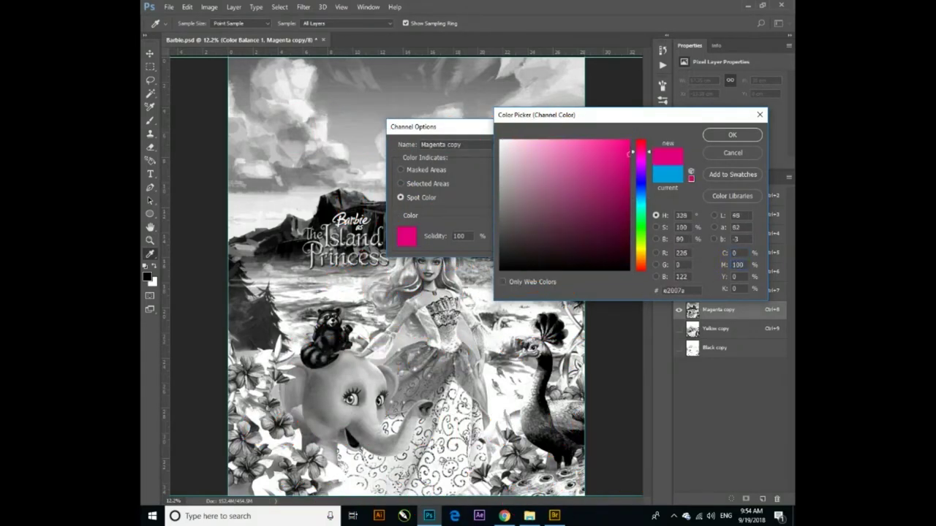
key("Return")
type("Magenta")
key("Return")
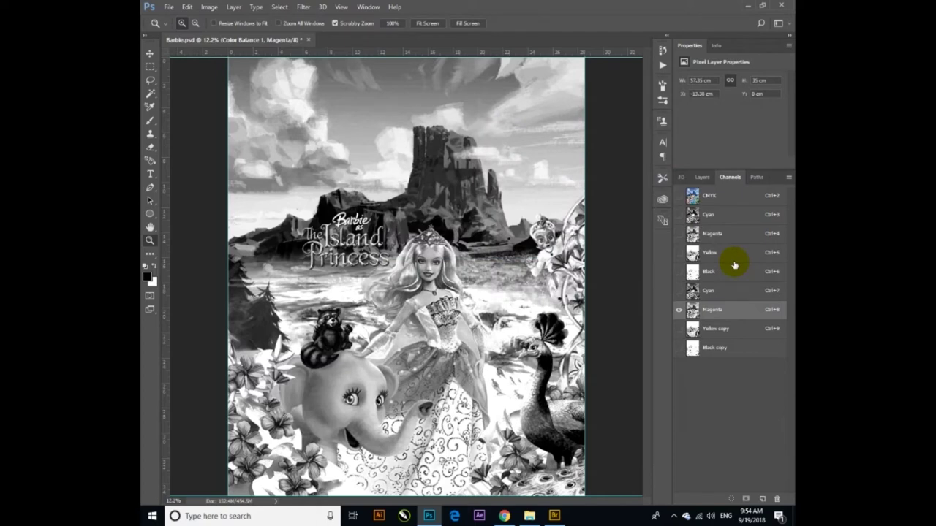
Step: Make the Yellow copy channel a spot colour channel named Yellow, with its colour set to C 0, M 0, Y 100, K 0
left_click(745, 330)
double_click(745, 330)
left_click(401, 197)
left_click(408, 235)
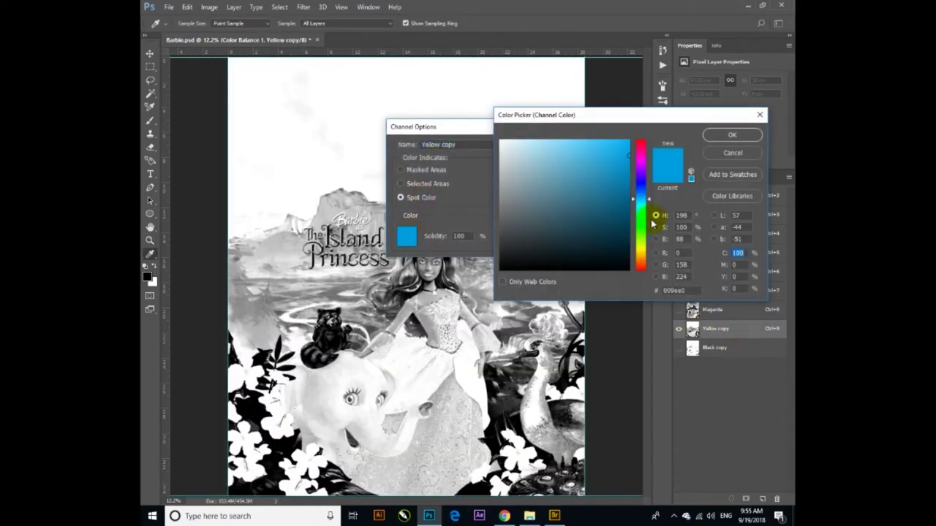
type("0")
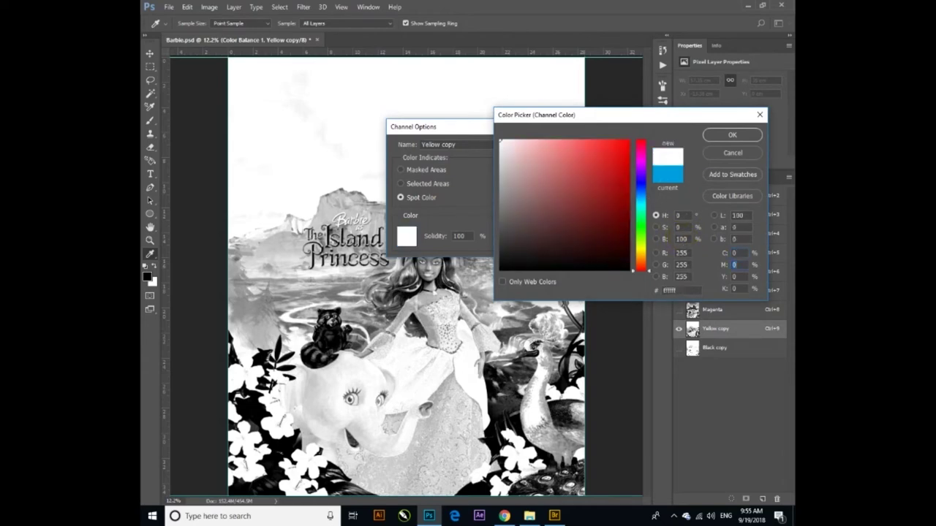
type("100")
key("Return")
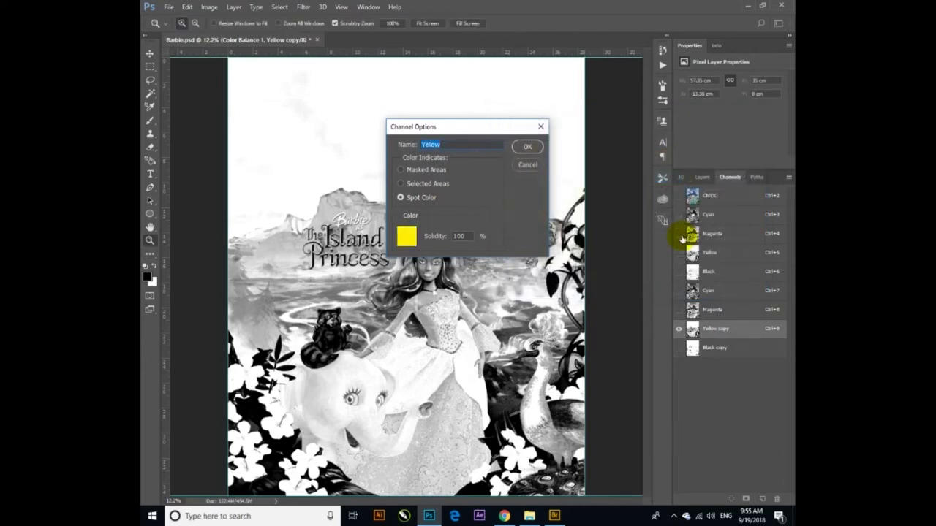
key("Return")
Step: Make the Black copy channel a spot colour channel named Black, with its colour set to C 0, M 0, Y 0, K 100
left_click(745, 348)
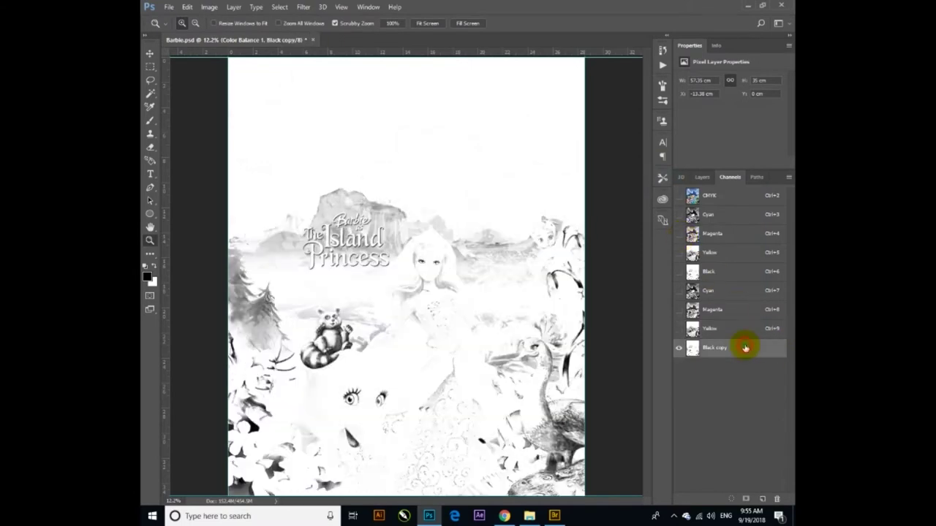
double_click(749, 352)
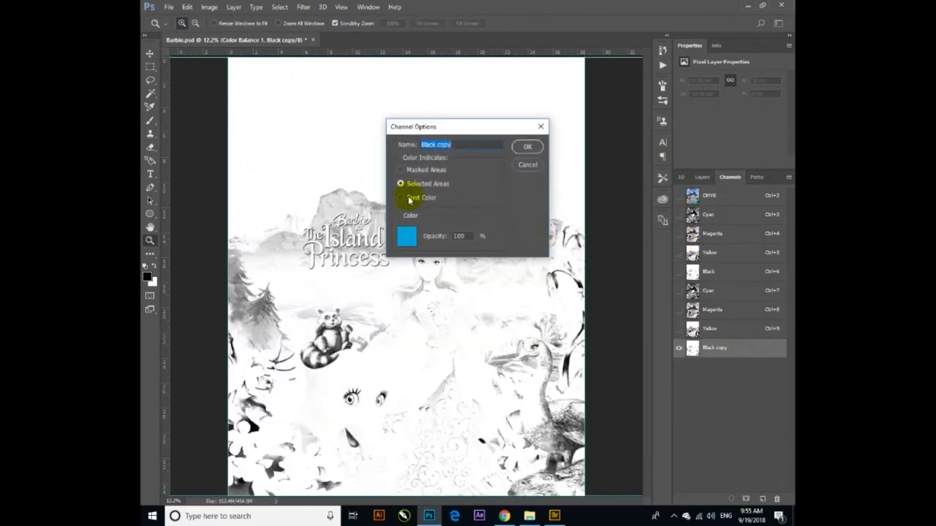
left_click(410, 198)
left_click(406, 236)
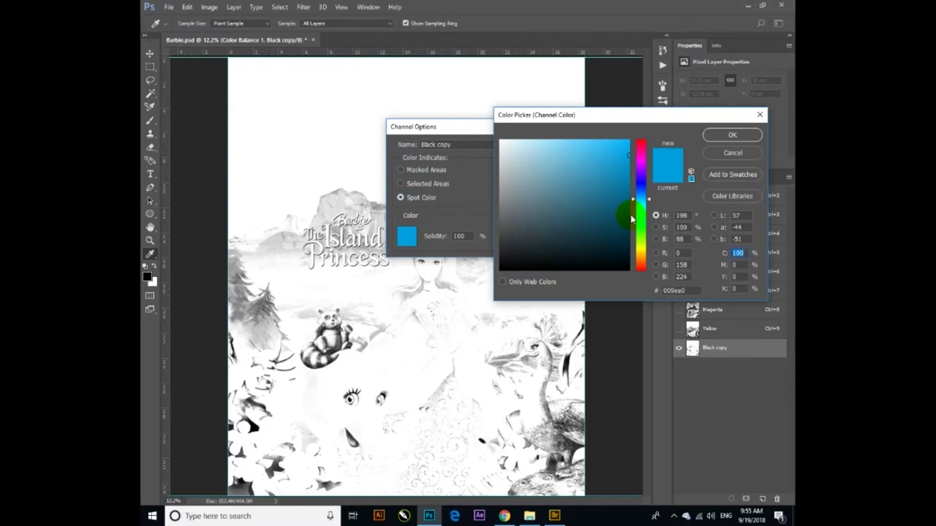
type("0")
key("Tab")
key("Tab")
key("Tab")
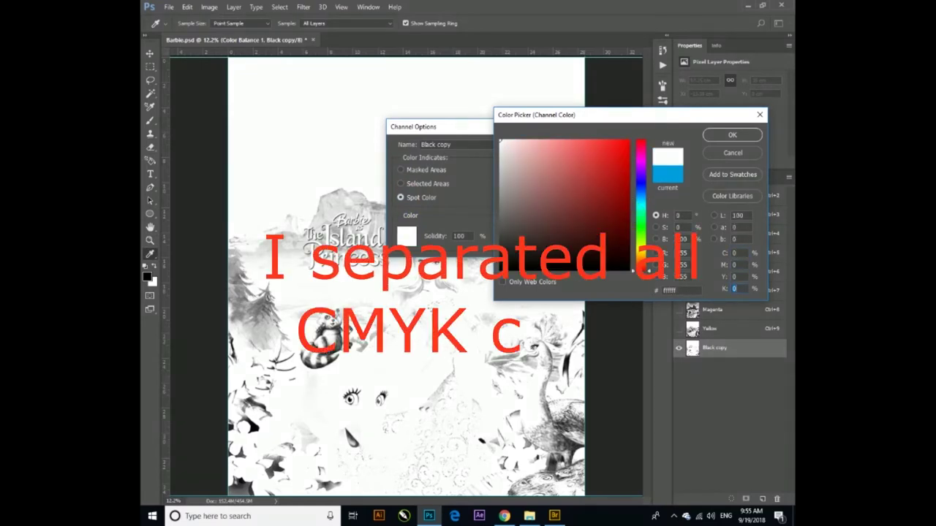
type("100")
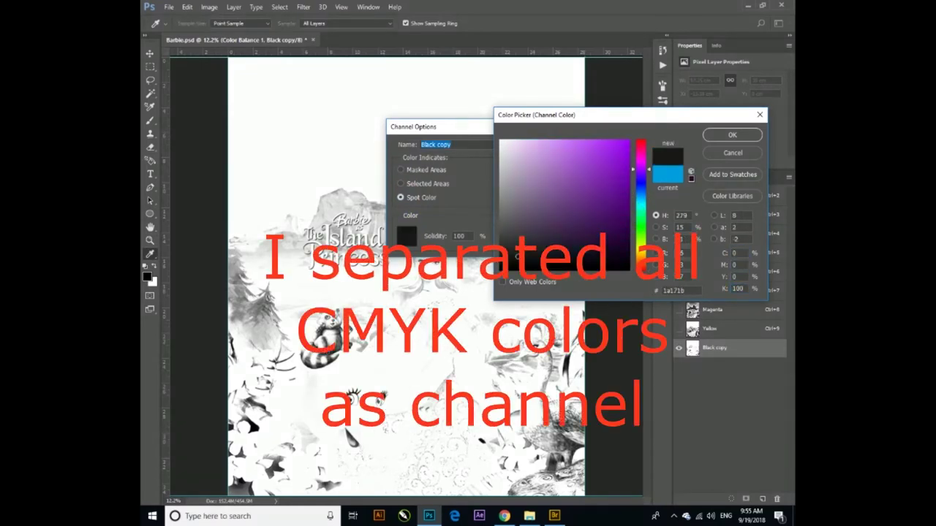
key("Return")
type("Black")
key("Return")
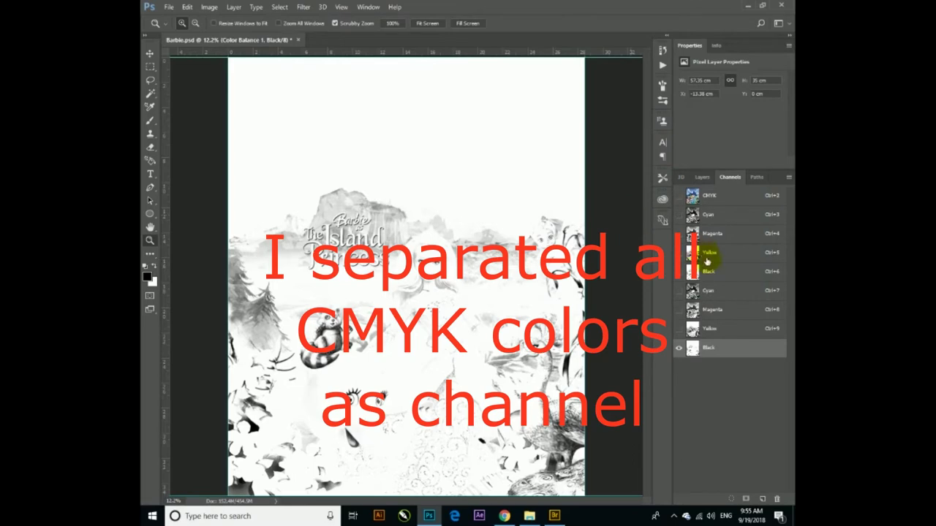
Step: View the four spot channels together and compare them with the original CMYK composite
left_click(678, 328)
left_click(678, 309)
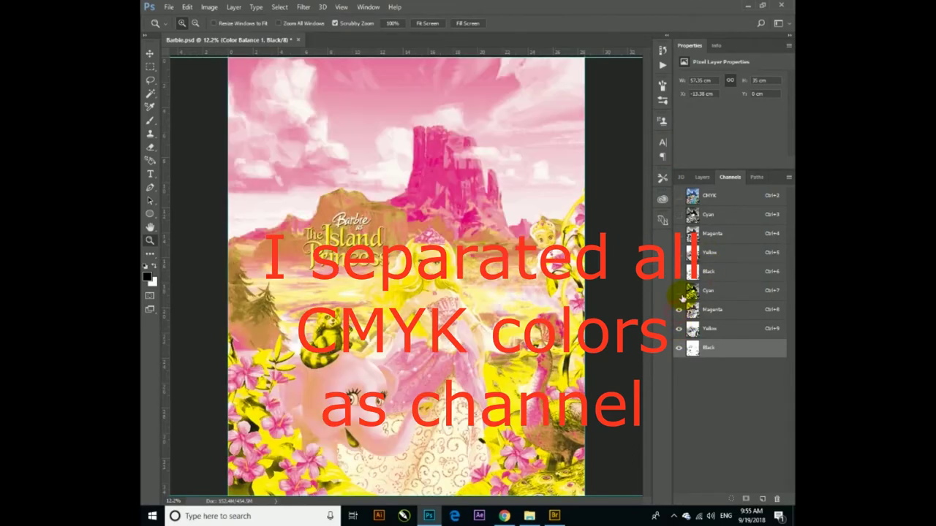
left_click(678, 291)
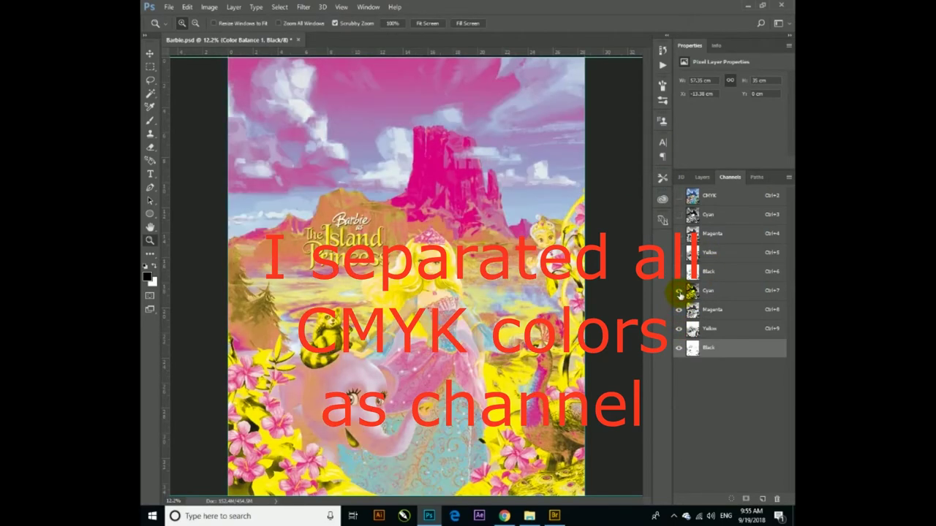
left_click(731, 198)
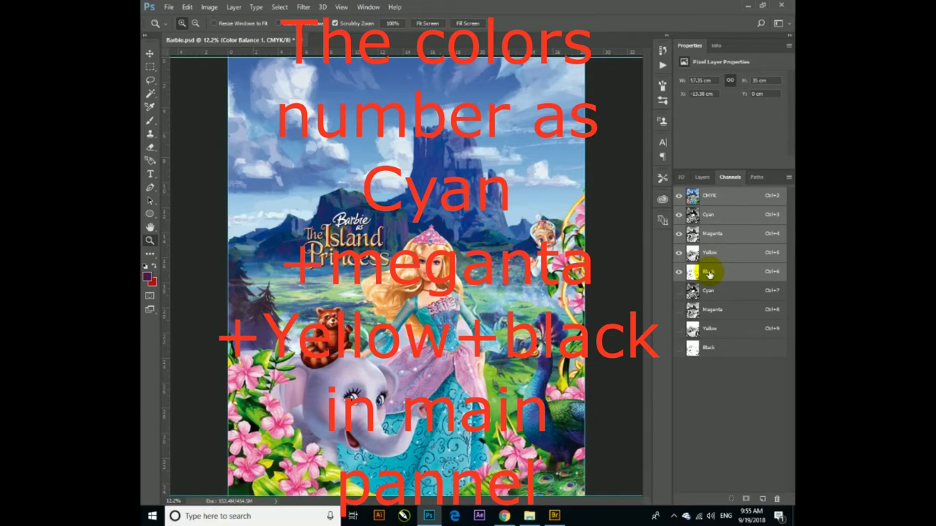
Step: Show all four spot channels and reorder them as Yellow, Magenta, Cyan and Black
left_click(721, 329)
left_click_drag(679, 291, 682, 349)
left_click_drag(730, 331, 678, 293)
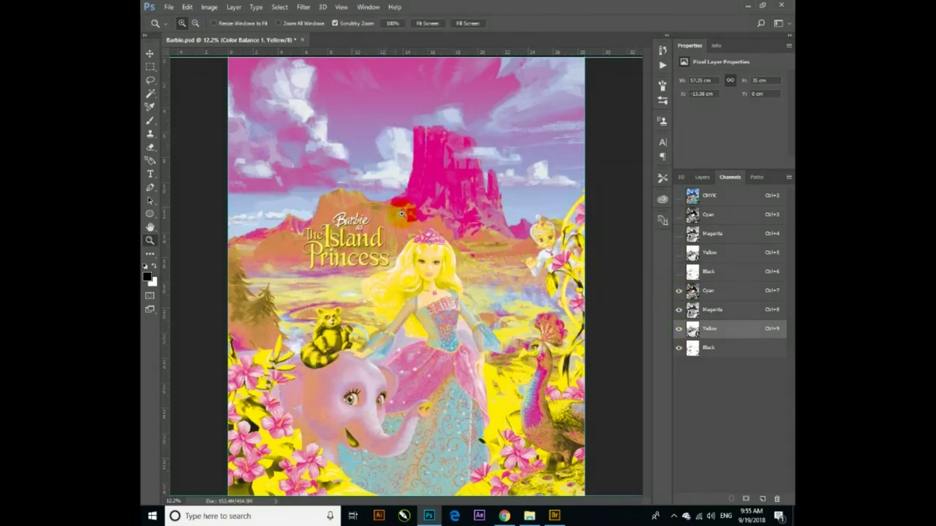
left_click(728, 336)
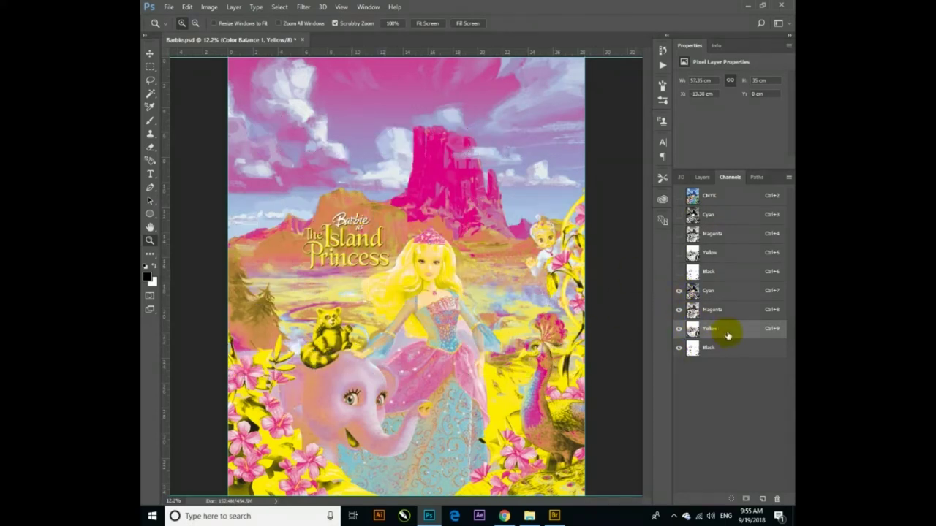
left_click_drag(723, 329, 721, 292)
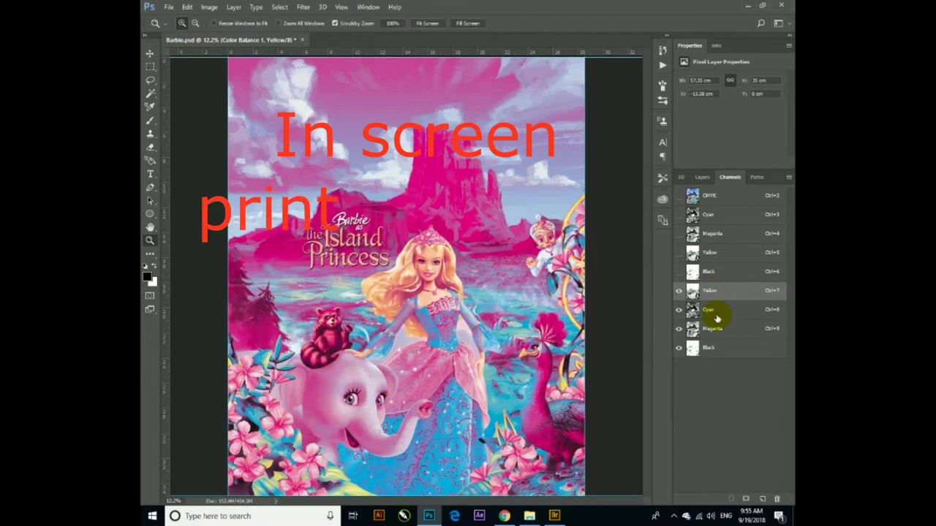
left_click_drag(717, 335, 717, 309)
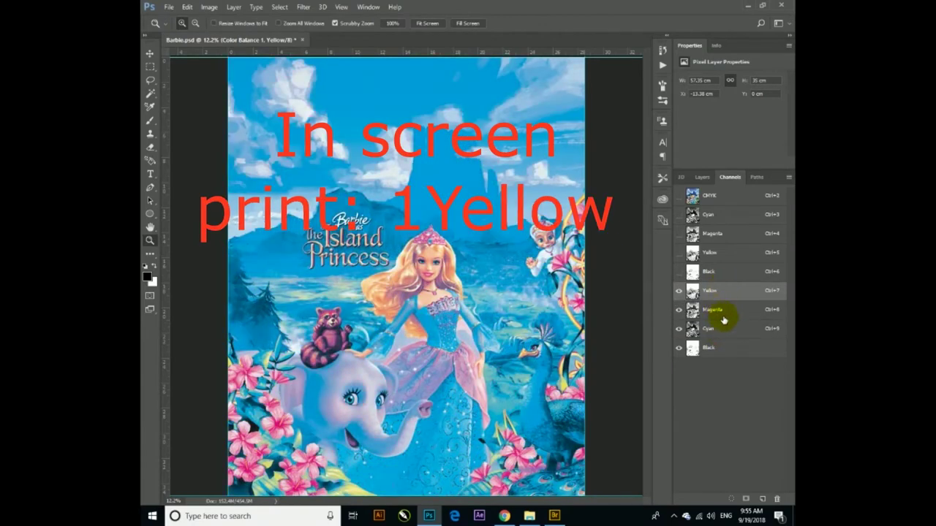
left_click(724, 329)
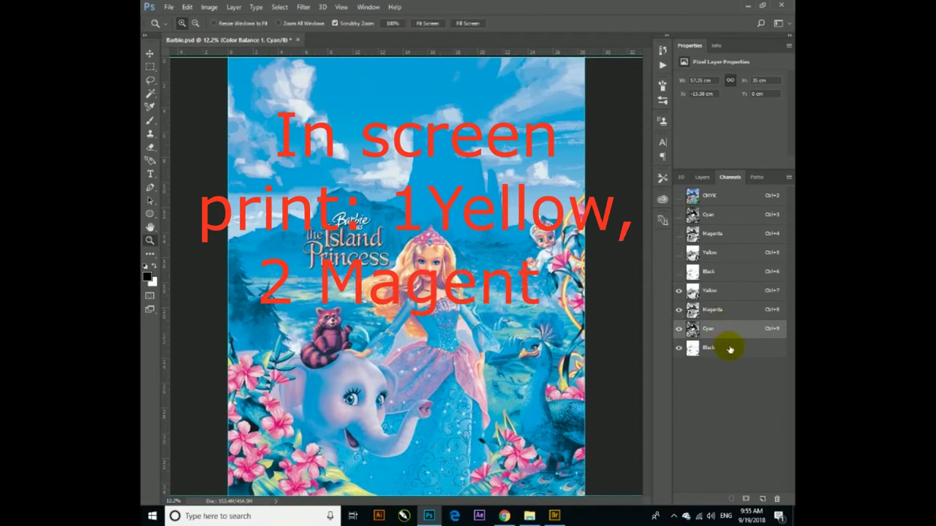
left_click(728, 348)
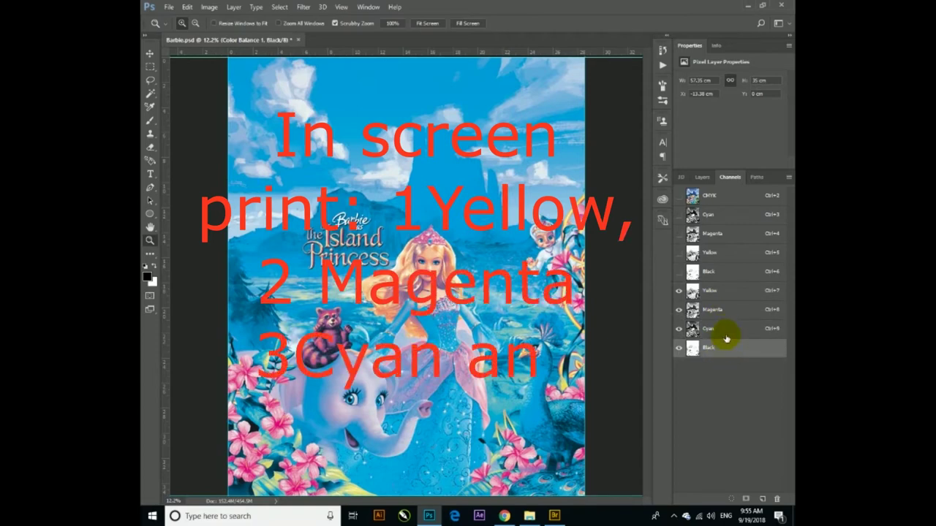
Step: Lighten the Cyan spot channel with Levels, setting the white input level to 136
left_click(728, 331)
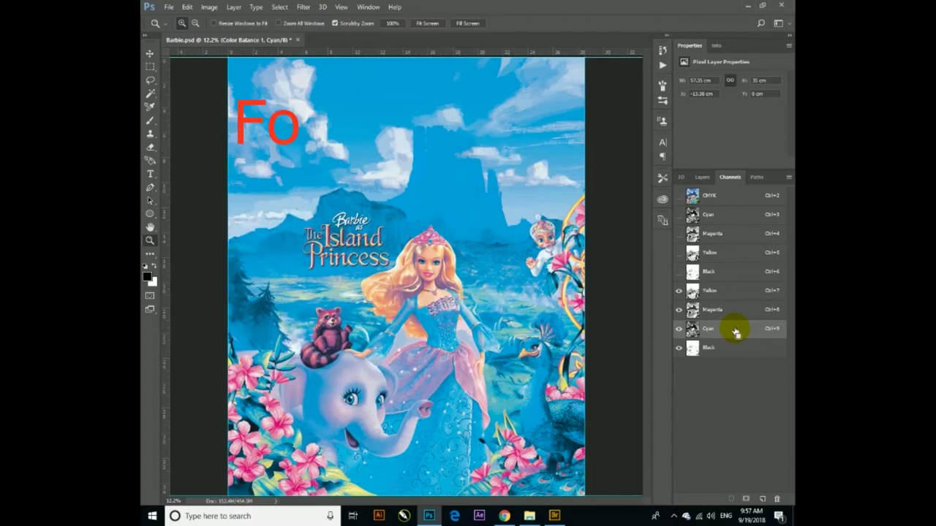
key("ctrl+l")
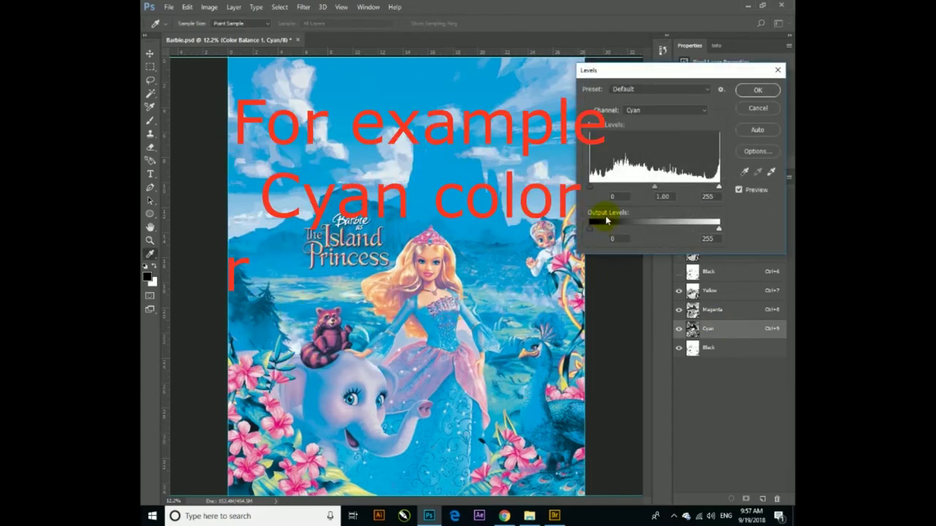
left_click_drag(718, 187, 660, 184)
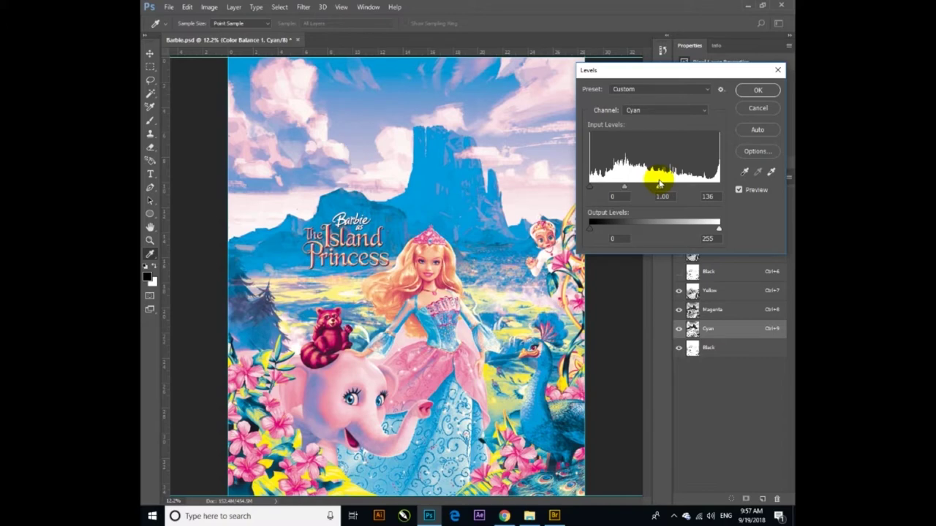
left_click_drag(660, 183, 660, 183)
left_click(758, 90)
key("z")
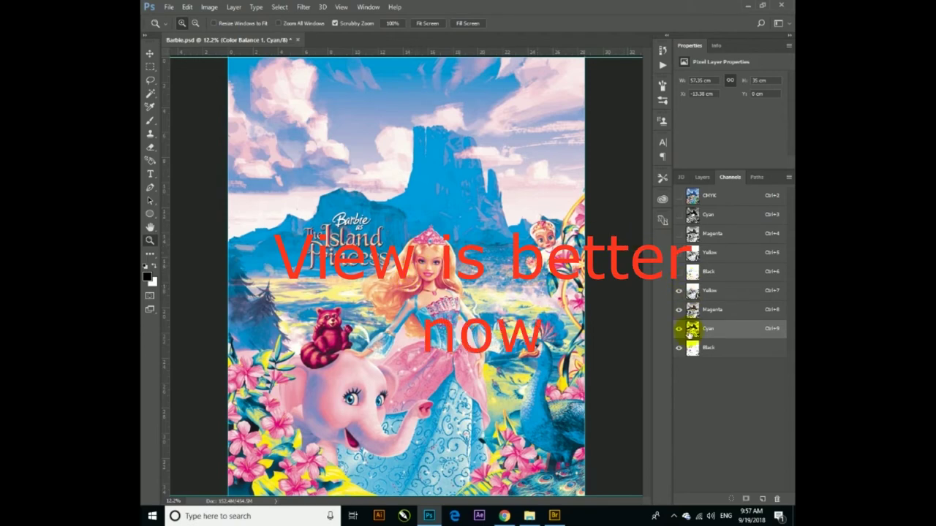
Step: Lighten the Magenta spot channel with Levels, setting the white input level to 219
left_click(723, 310)
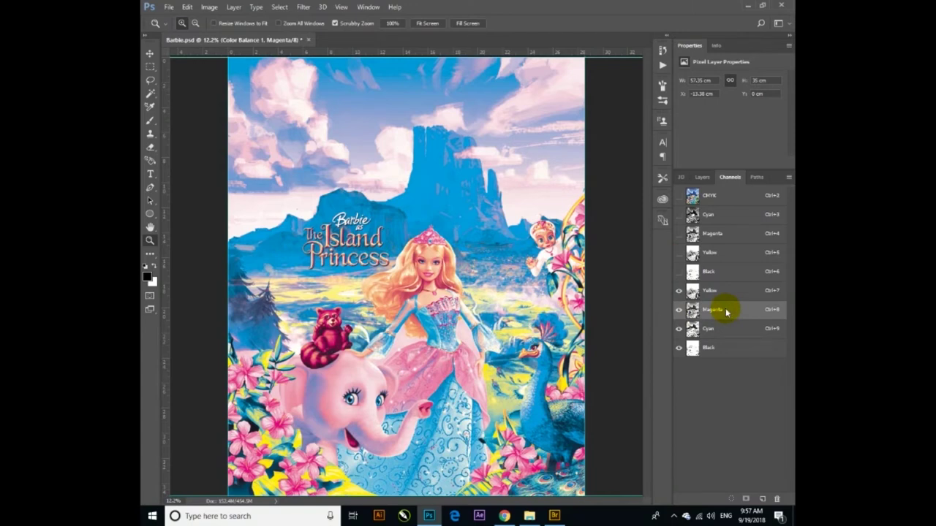
key("ctrl+l")
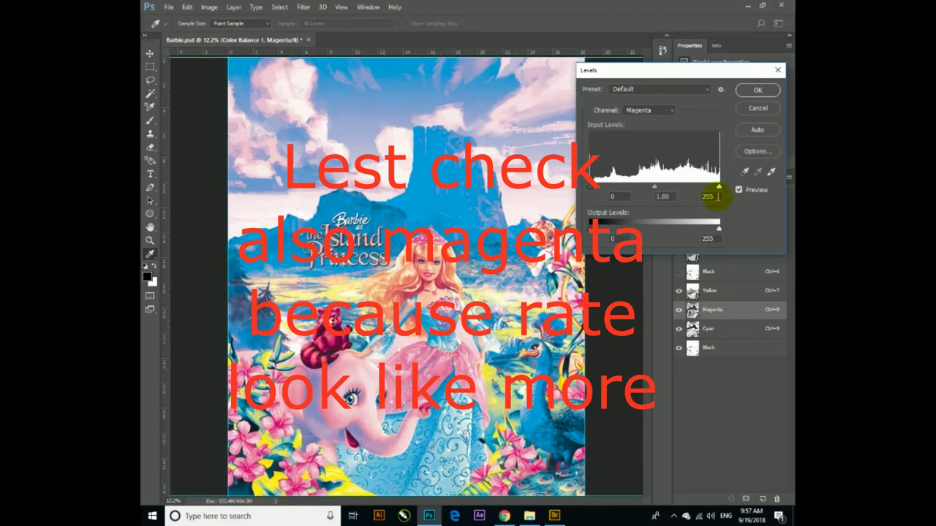
mouse_move(719, 188)
left_mouse_down()
mouse_move(674, 188)
mouse_move(703, 190)
left_mouse_up()
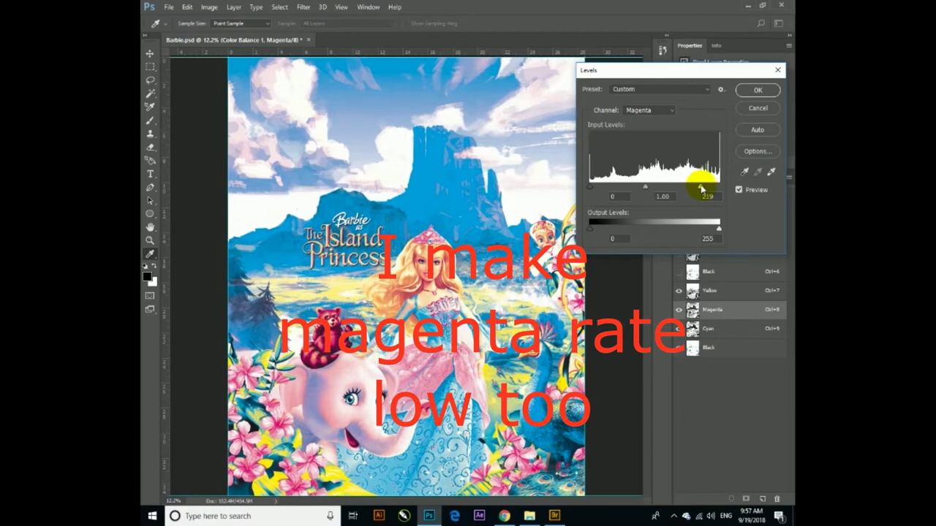
left_click(757, 89)
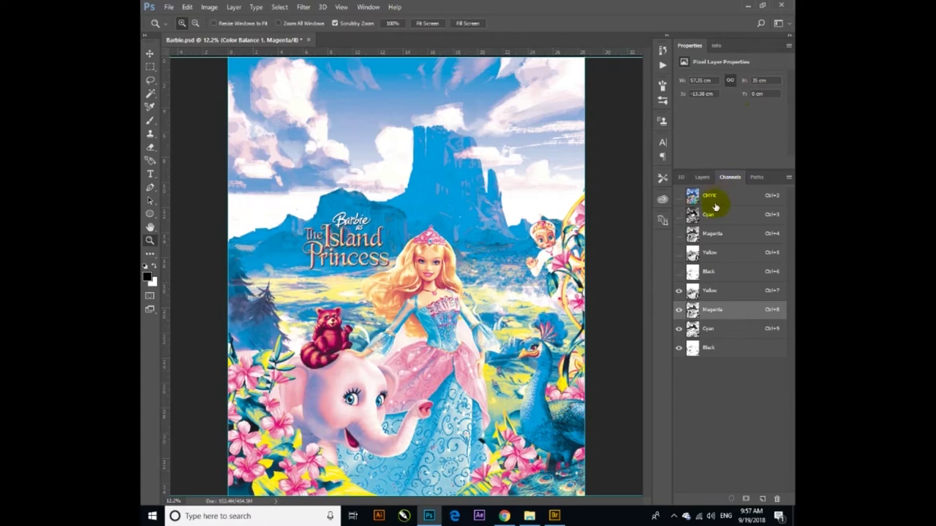
Step: Select the greens in the CMYK composite with Color Range, sampling the foliage beside the princess's dress at a fuzziness of 166
left_click(738, 203)
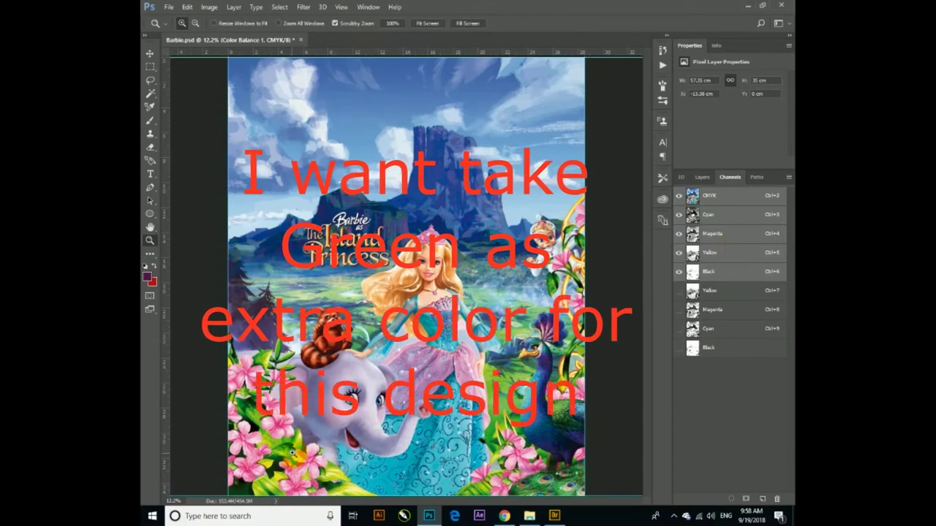
left_click(150, 95)
right_click(504, 267)
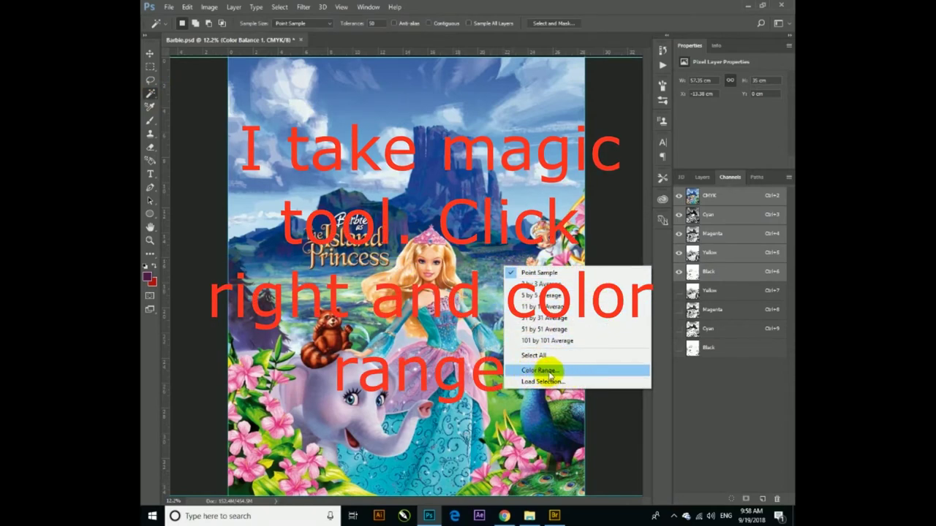
left_click(551, 375)
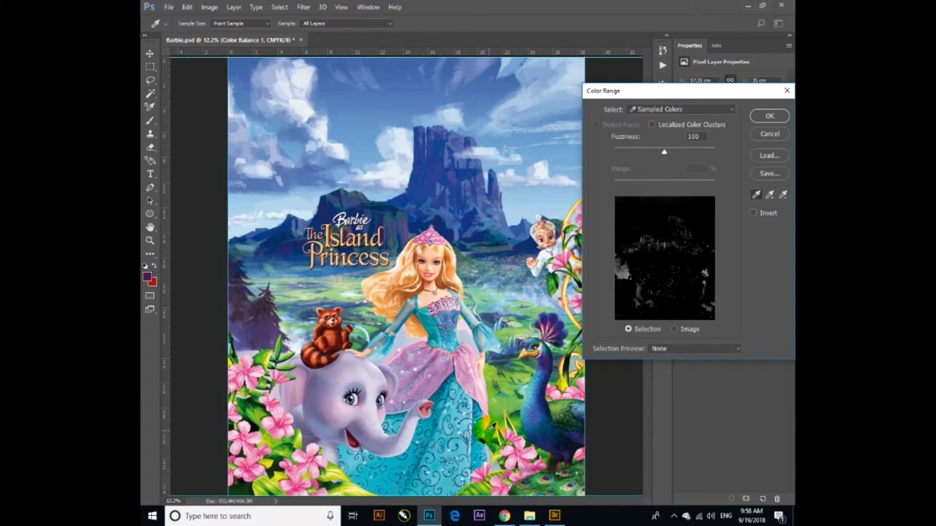
left_click(311, 427)
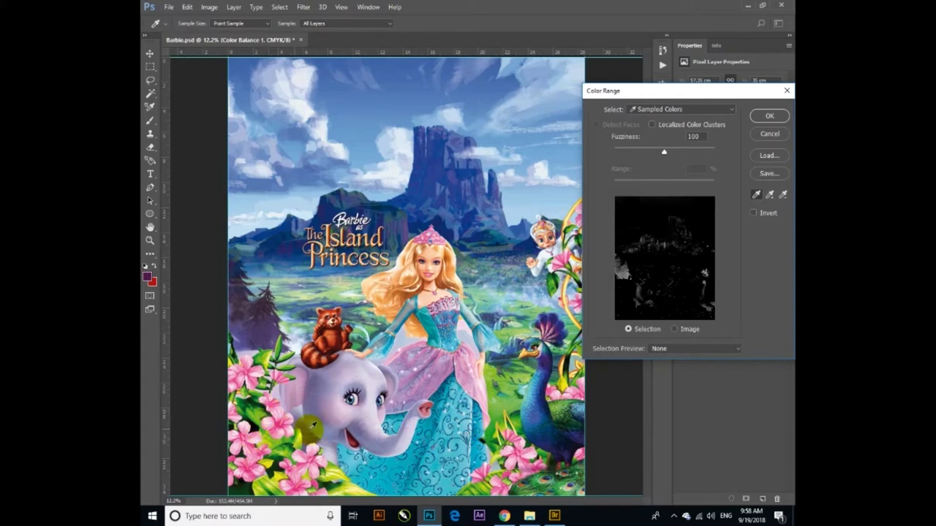
left_click(489, 430)
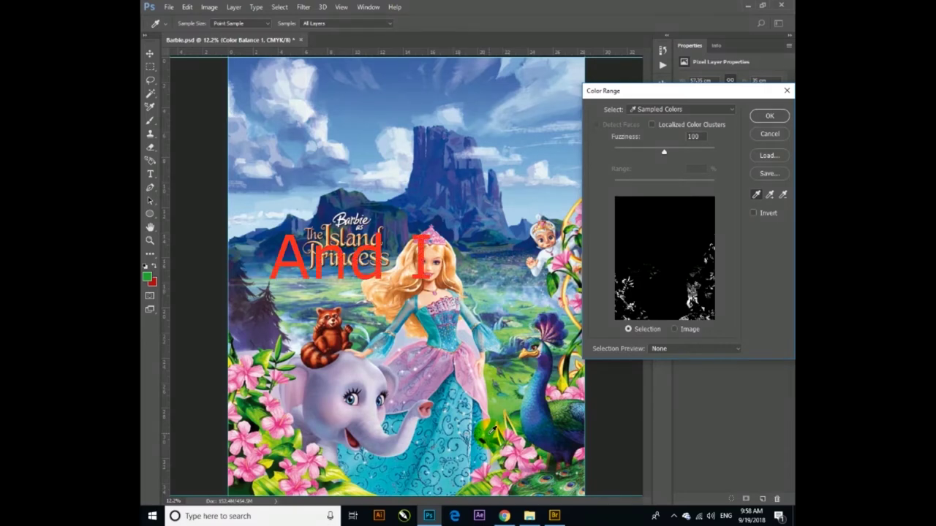
left_click(662, 156)
left_click_drag(660, 157, 695, 152)
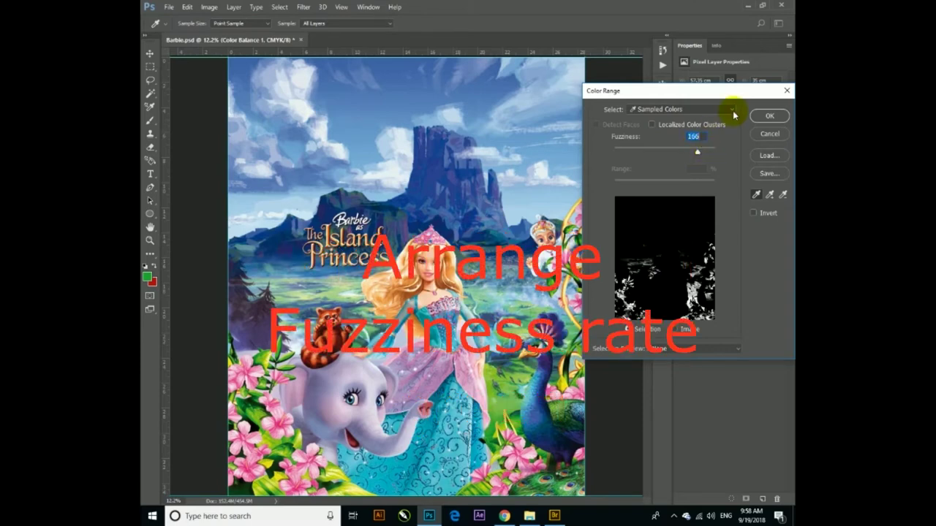
left_click(625, 137)
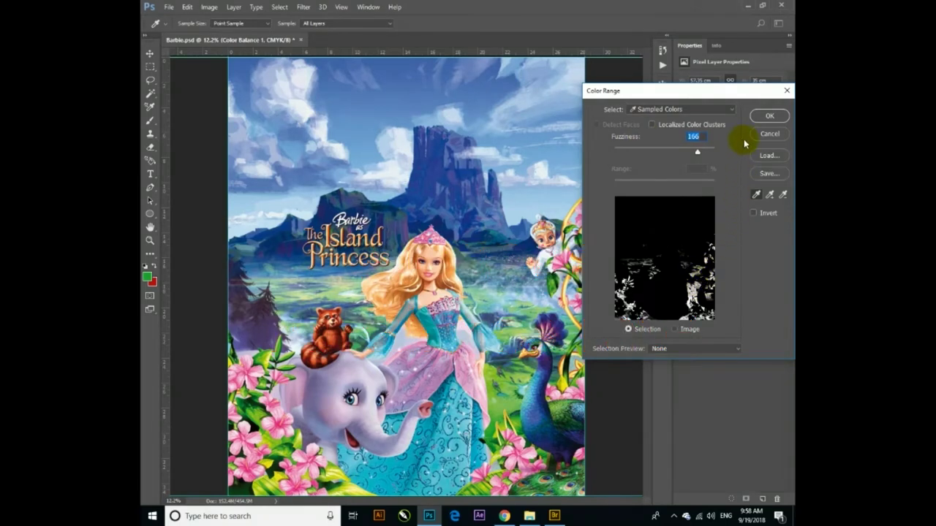
left_click(769, 116)
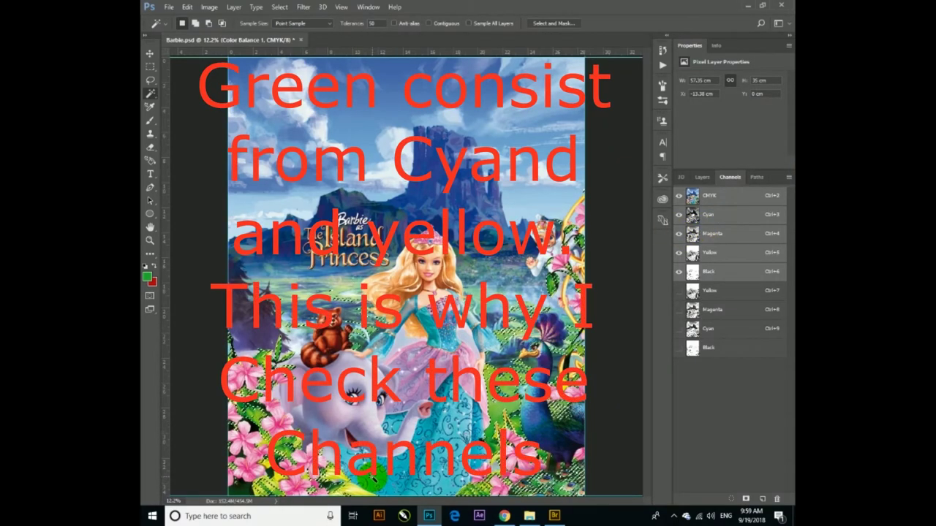
Step: Compare the selected greens in the Cyan and Yellow channels and copy them from Cyan into a new channel
left_click(726, 217)
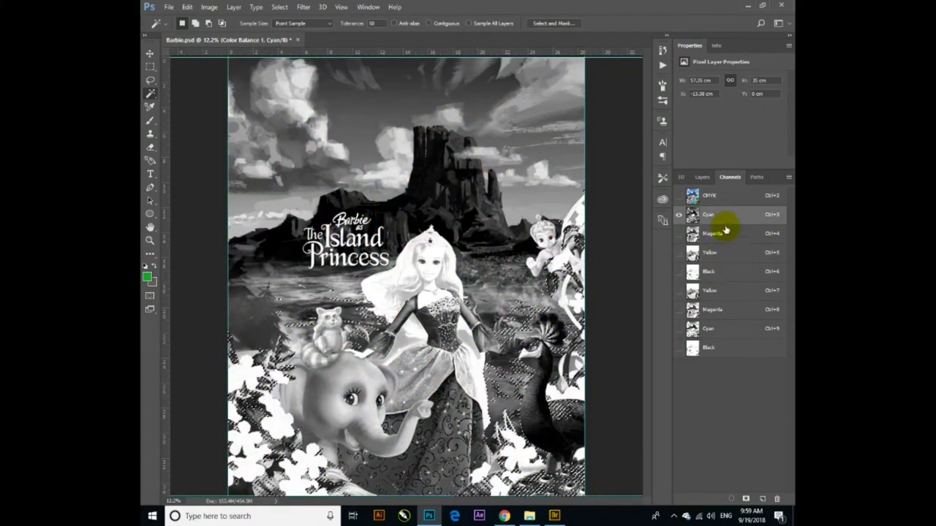
left_click(732, 256)
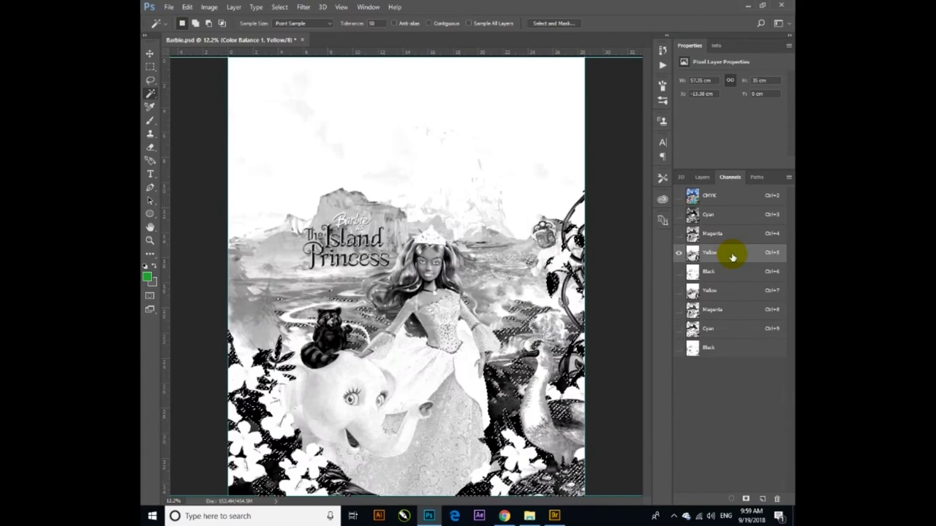
left_click(731, 218)
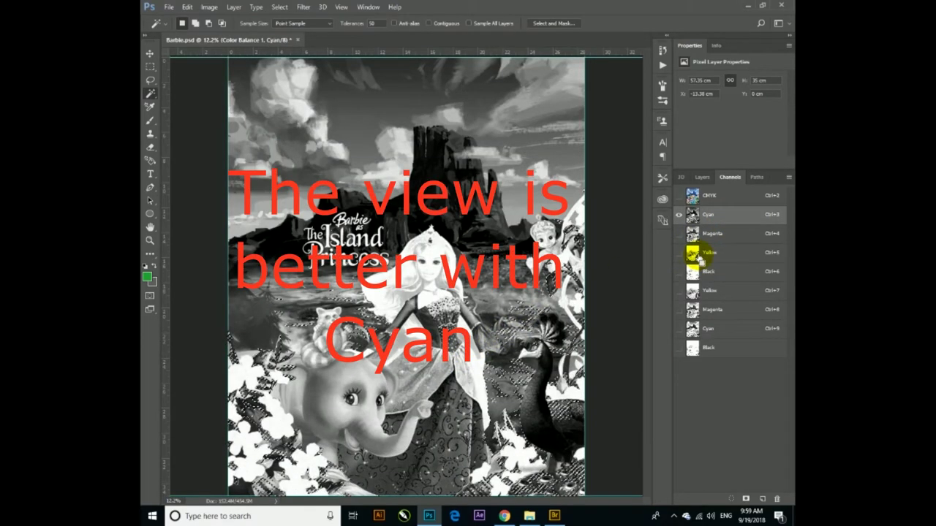
left_click(761, 499)
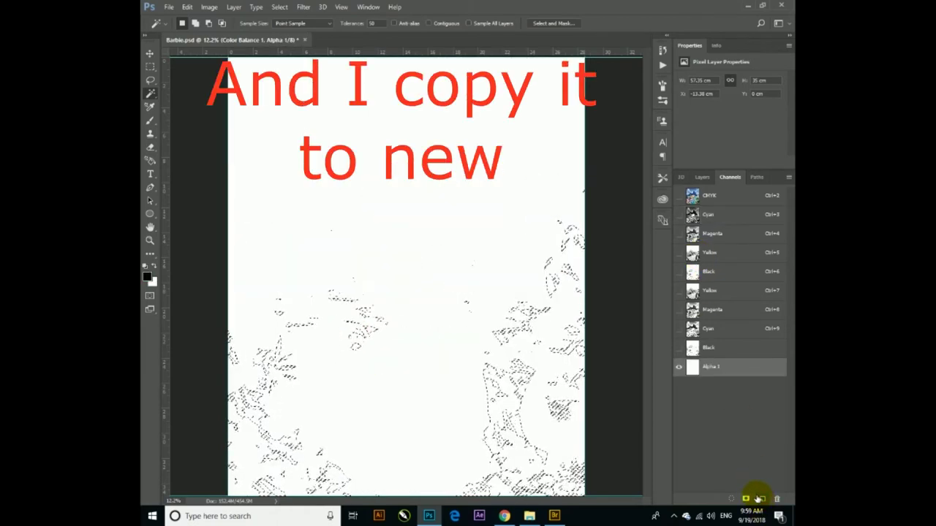
key("ctrl+v")
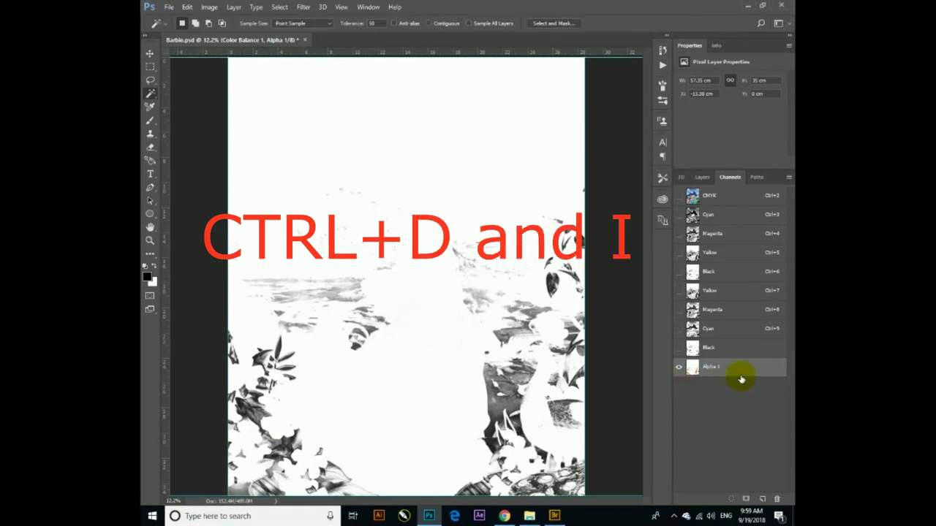
Step: Move the new greens channel above the Black spot channel and rename it yesil
left_click_drag(732, 374, 729, 347)
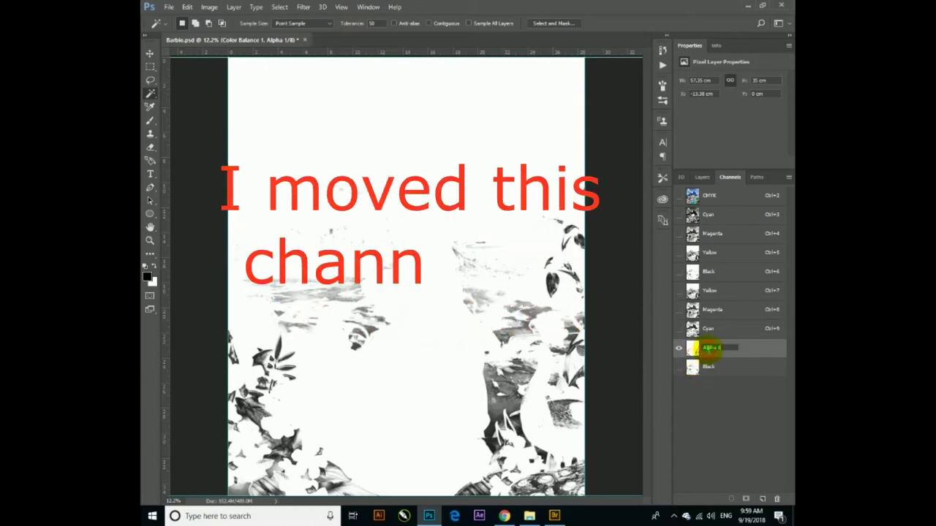
double_click(709, 349)
type("yell")
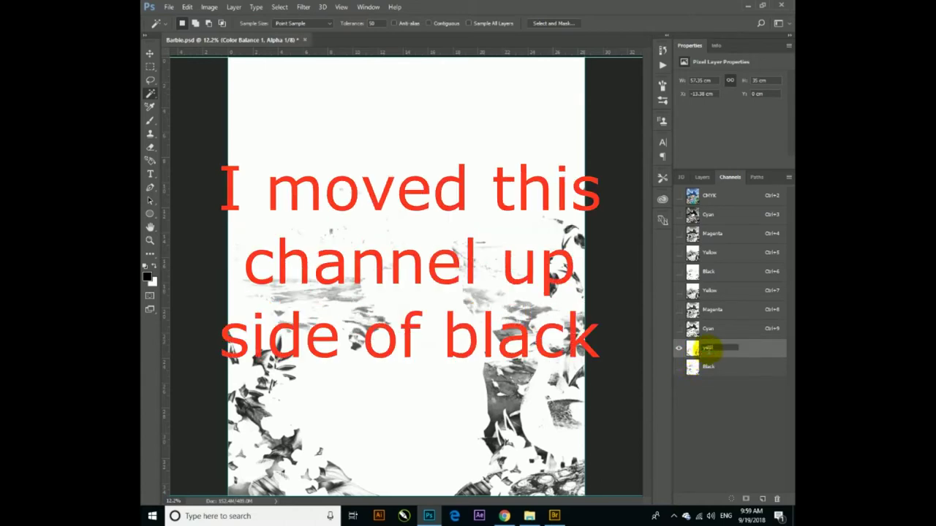
key("Return")
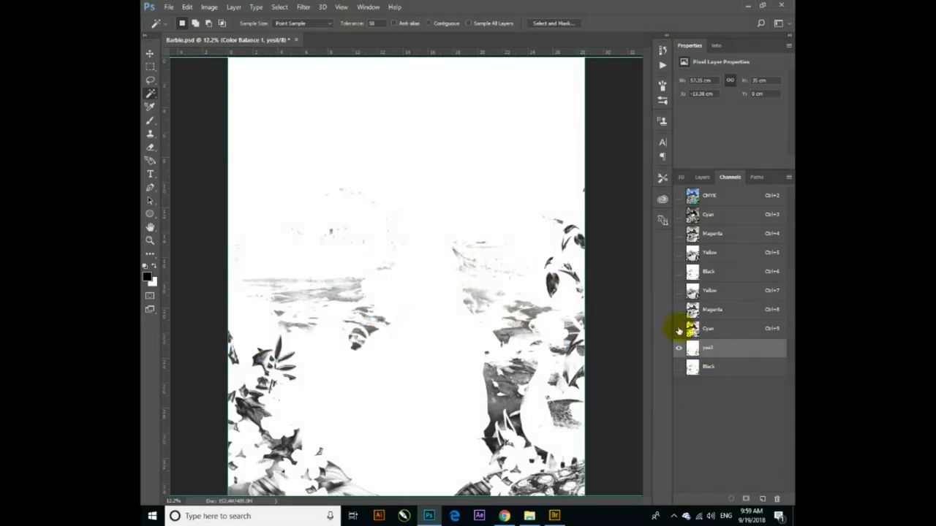
Step: Show all the spot channels and turn the yesil channel into a green spot color at 100% solidity
left_click_drag(678, 290, 681, 366)
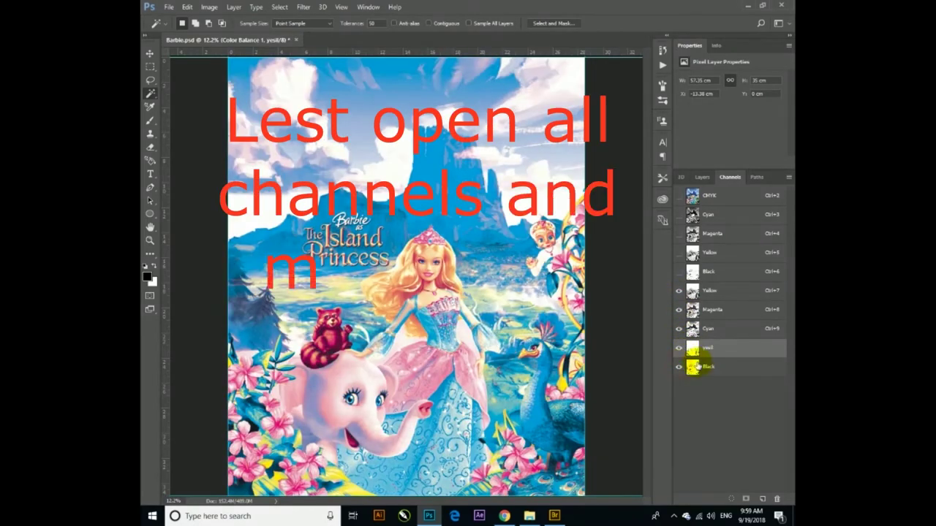
double_click(723, 353)
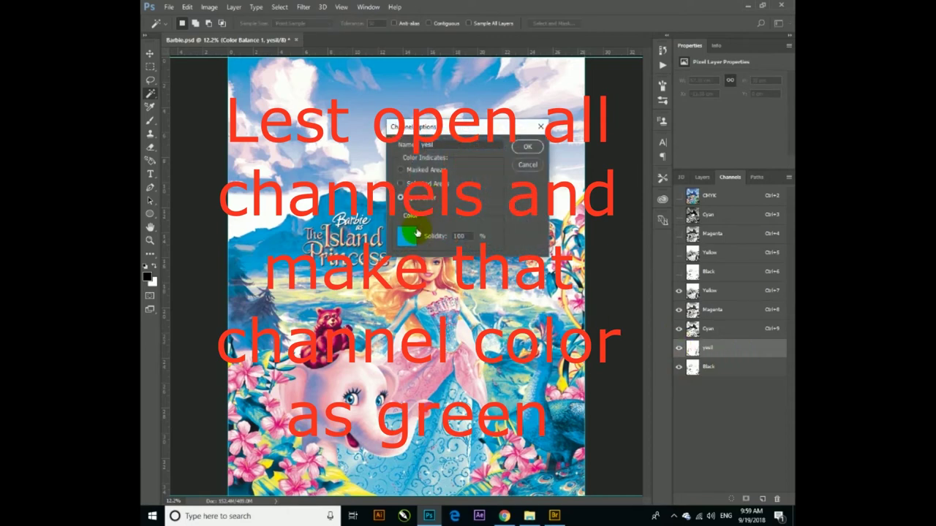
left_click(406, 236)
left_click_drag(639, 227, 641, 231)
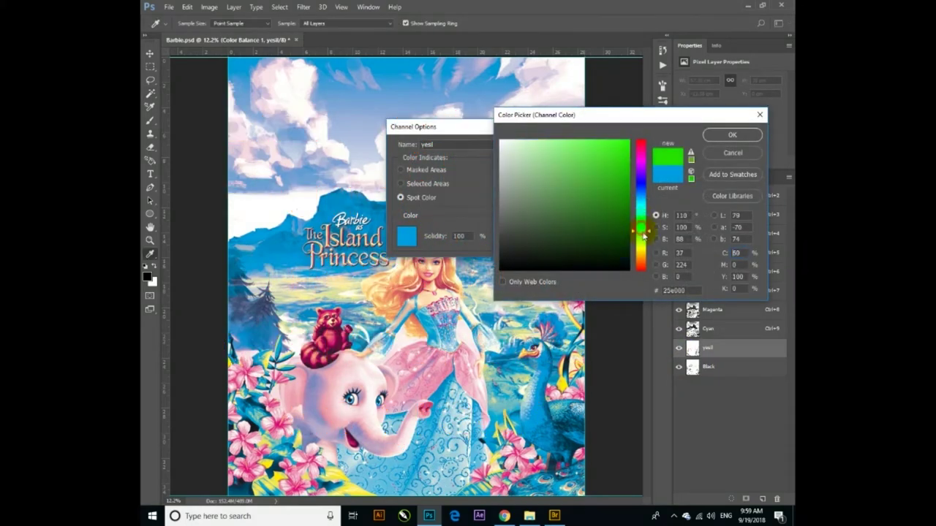
left_click_drag(621, 192, 626, 168)
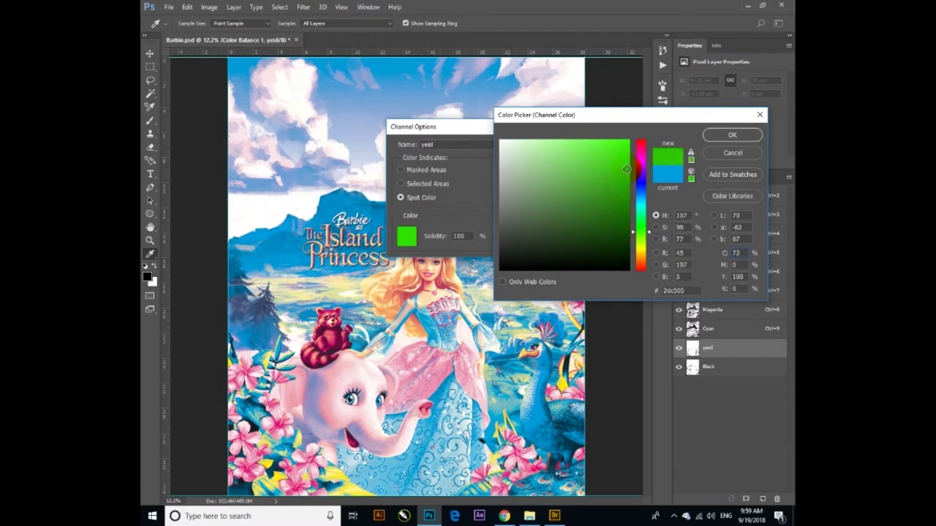
left_click(710, 137)
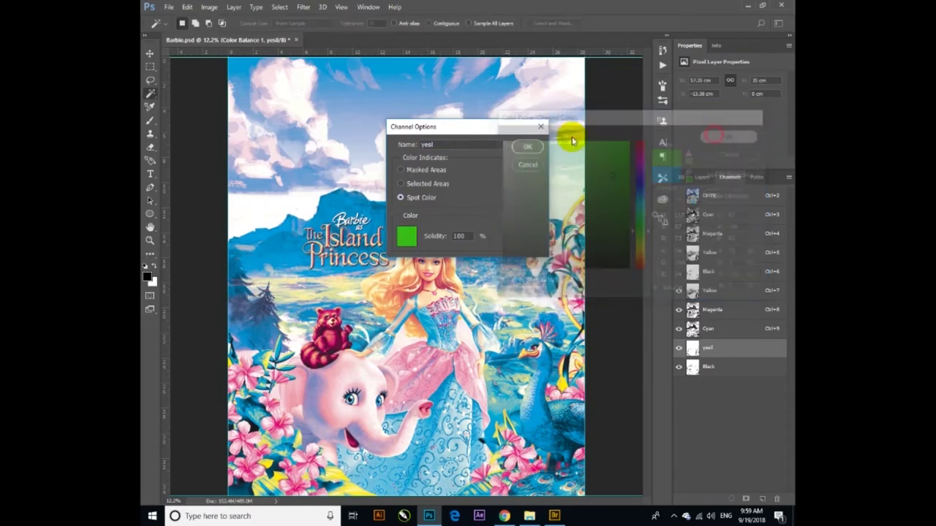
left_click(521, 149)
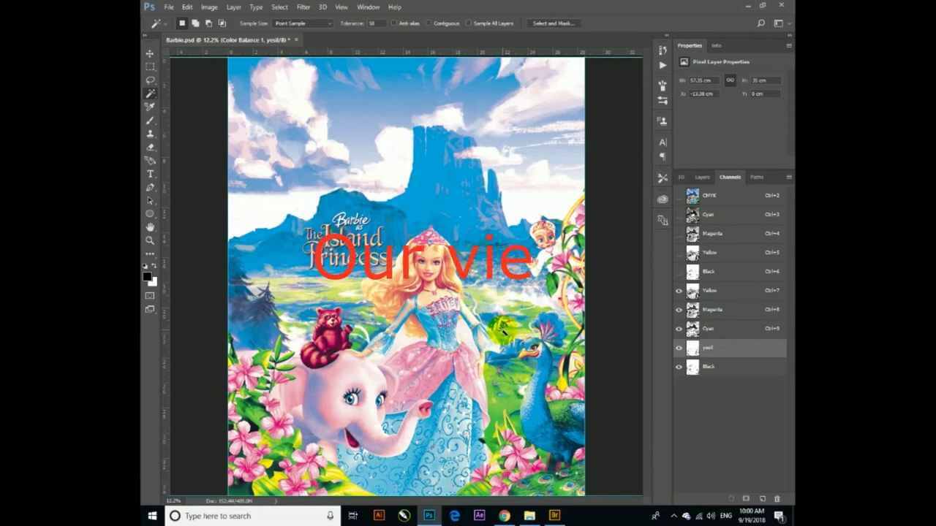
Step: Select the blues in the CMYK composite with Color Range, sampling the base of the mountain at a fuzziness of 120
left_click(725, 199)
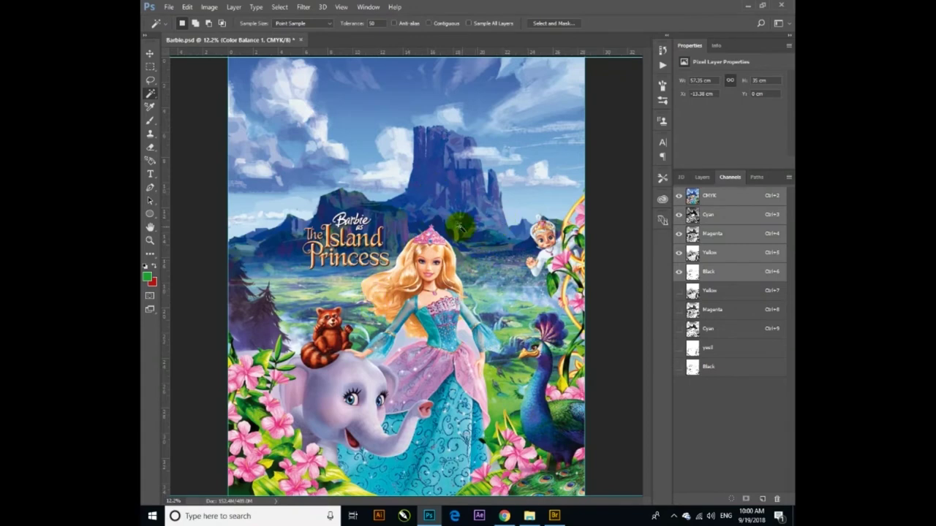
right_click(468, 216)
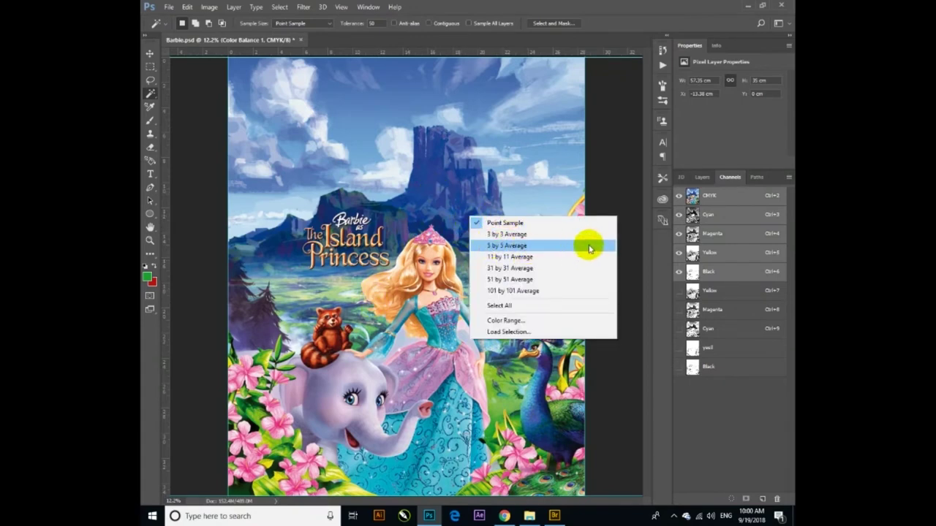
left_click(523, 320)
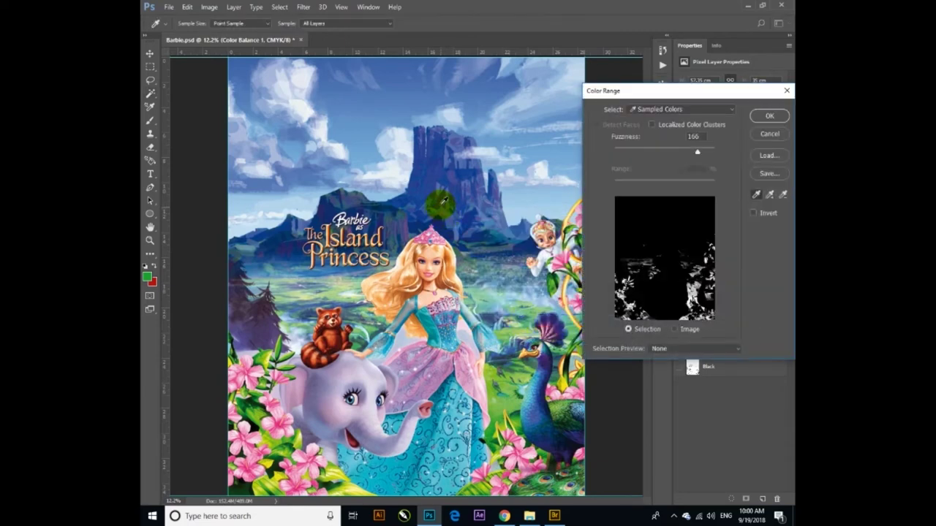
left_click(404, 198)
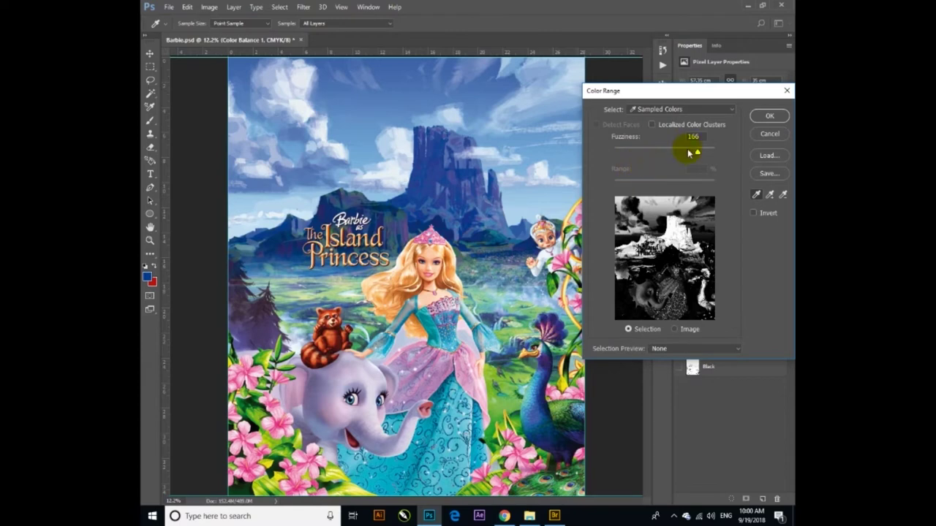
left_click_drag(698, 155, 675, 154)
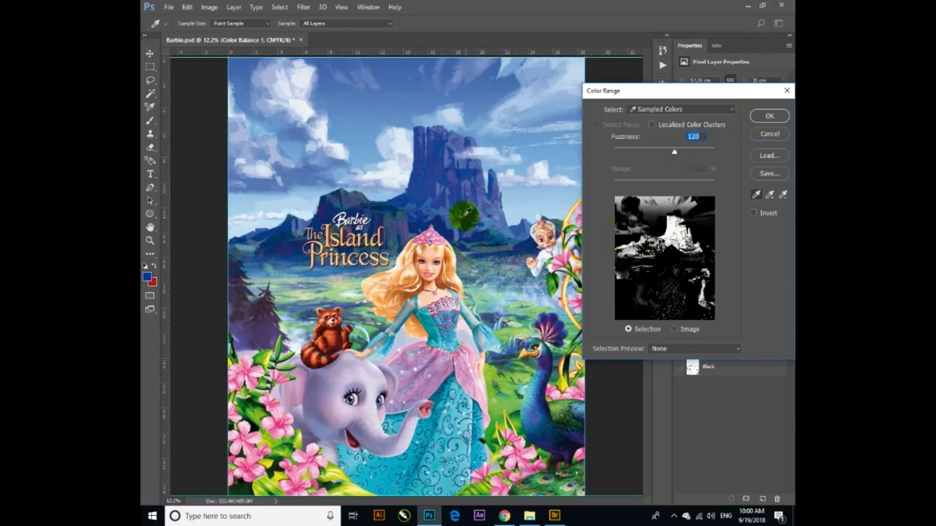
left_click(765, 116)
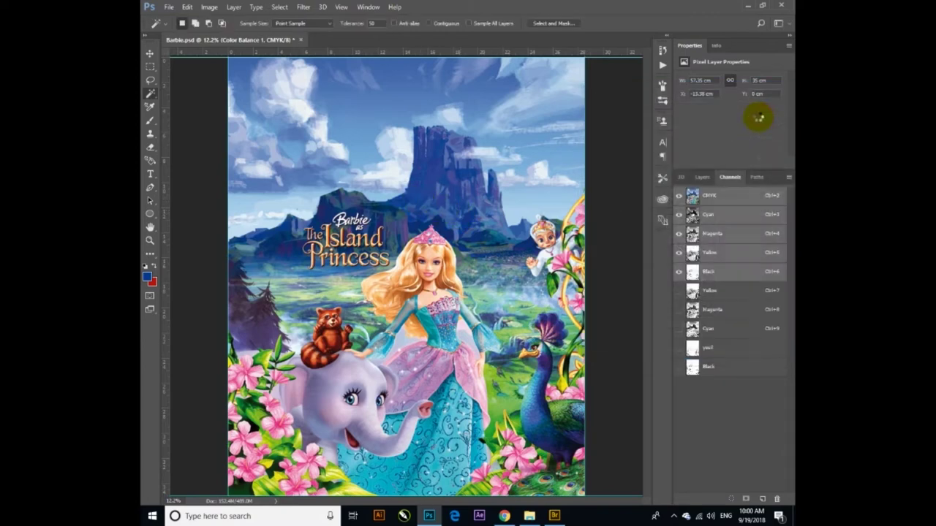
Step: Copy the selected blues into a new channel, clear the selection, and place the channel above the Black spot channel
left_click(731, 217)
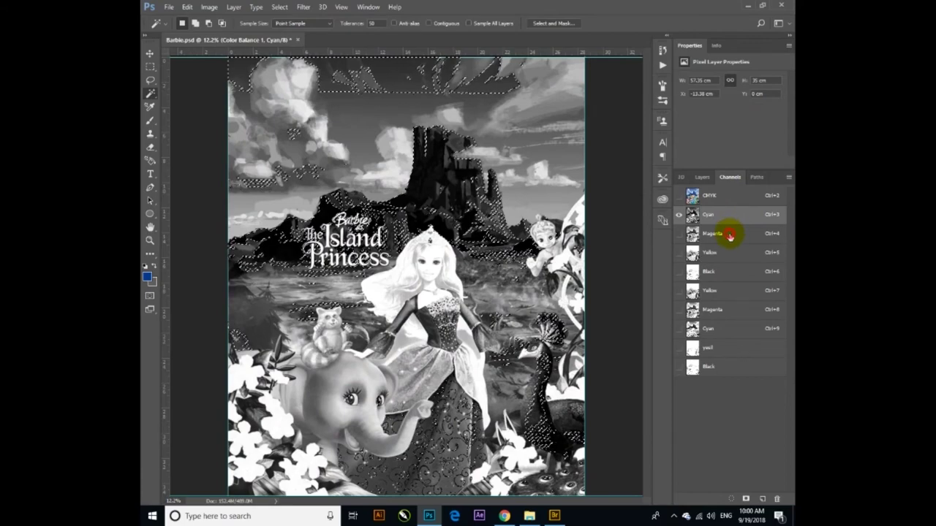
left_click(730, 235)
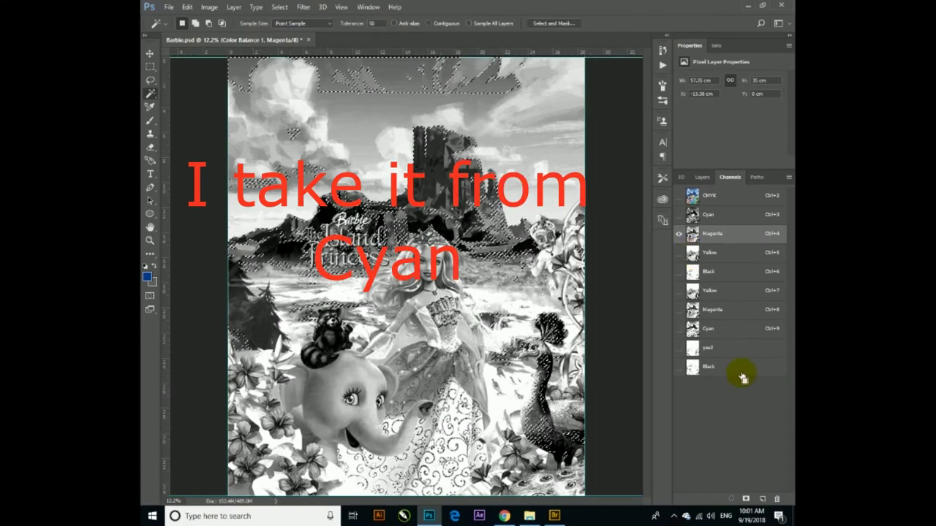
left_click(763, 500)
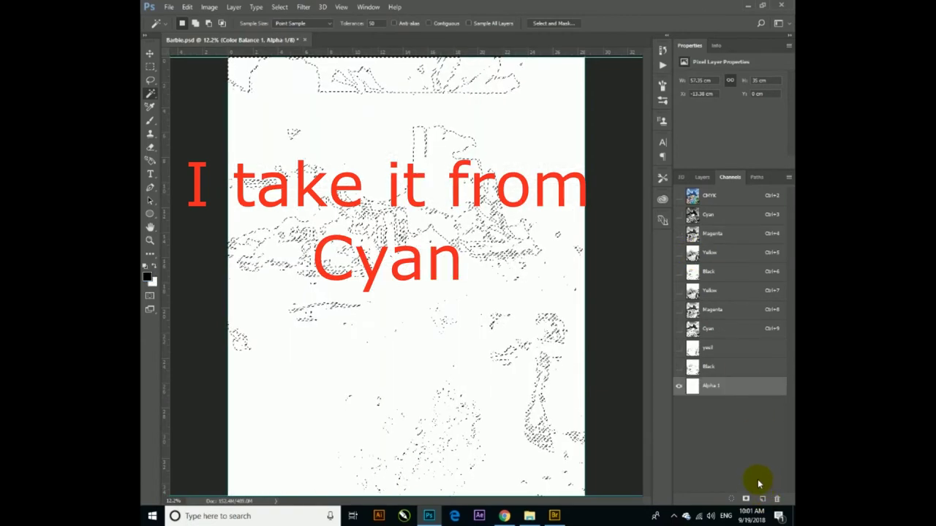
key("ctrl+v")
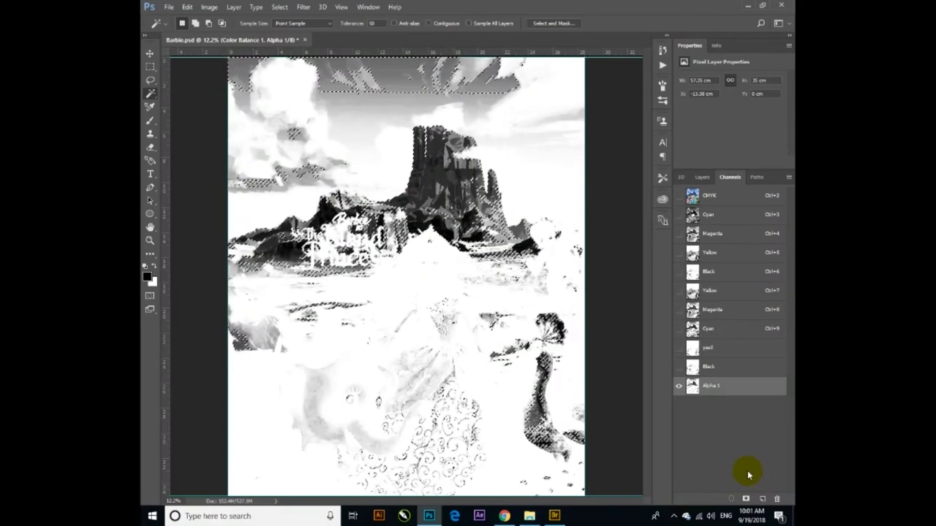
key("ctrl+d")
left_click_drag(718, 387, 721, 363)
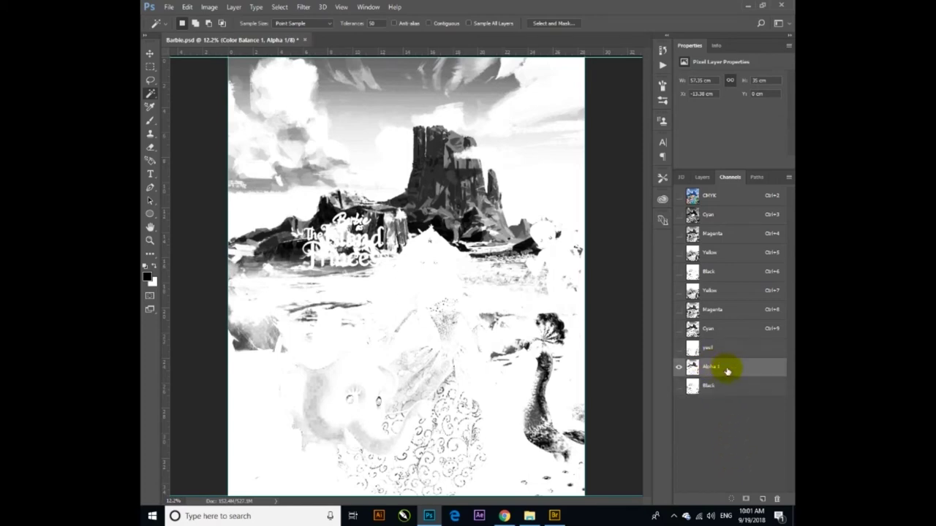
Step: Turn the new blues channel into a spot color with blue 193eb7 at 100% solidity and name it laji
left_click(735, 370)
double_click(735, 370)
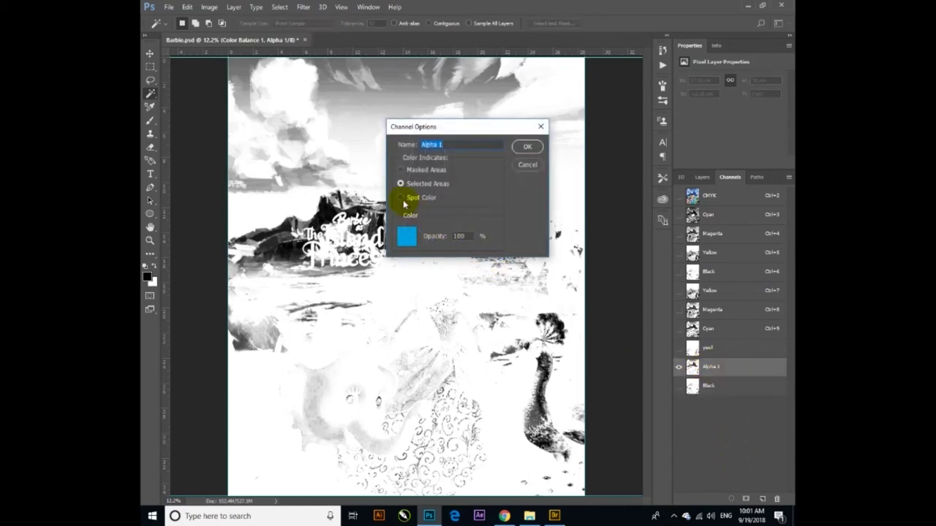
left_click(406, 236)
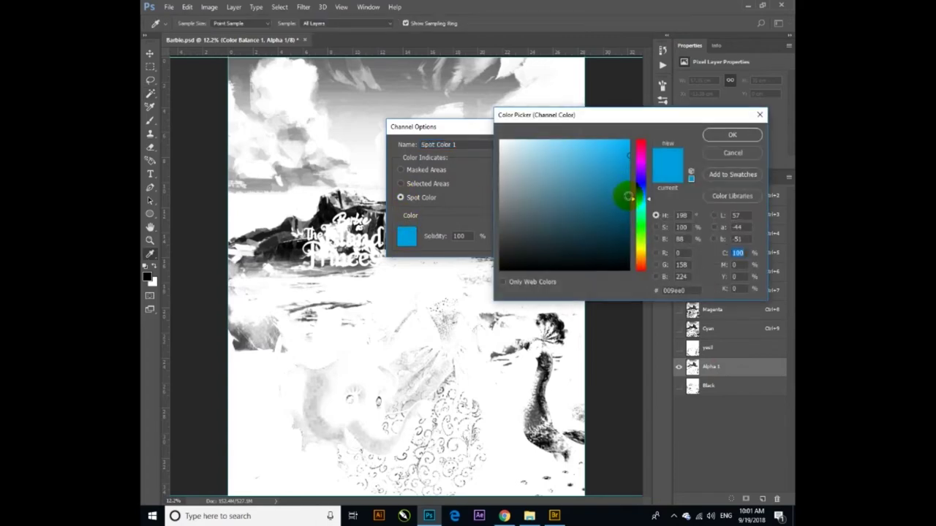
left_click(641, 189)
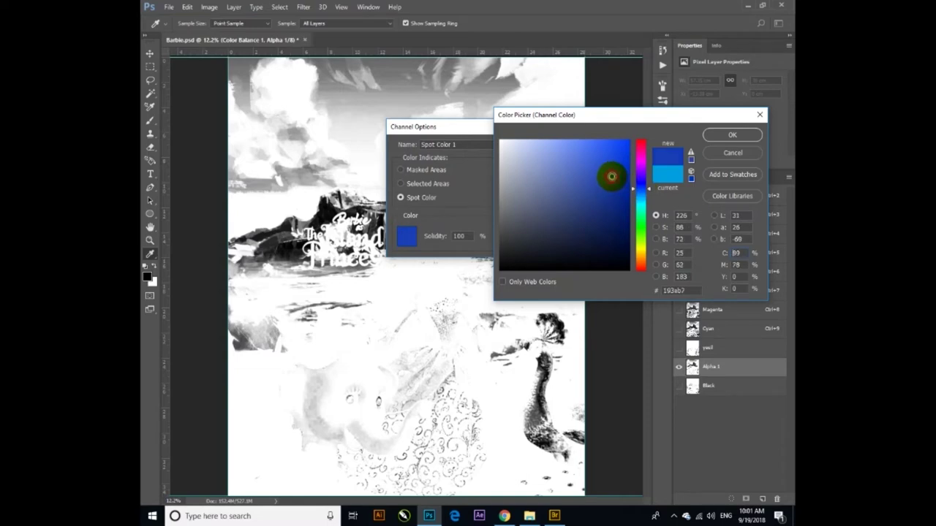
left_click(724, 134)
left_click(529, 146)
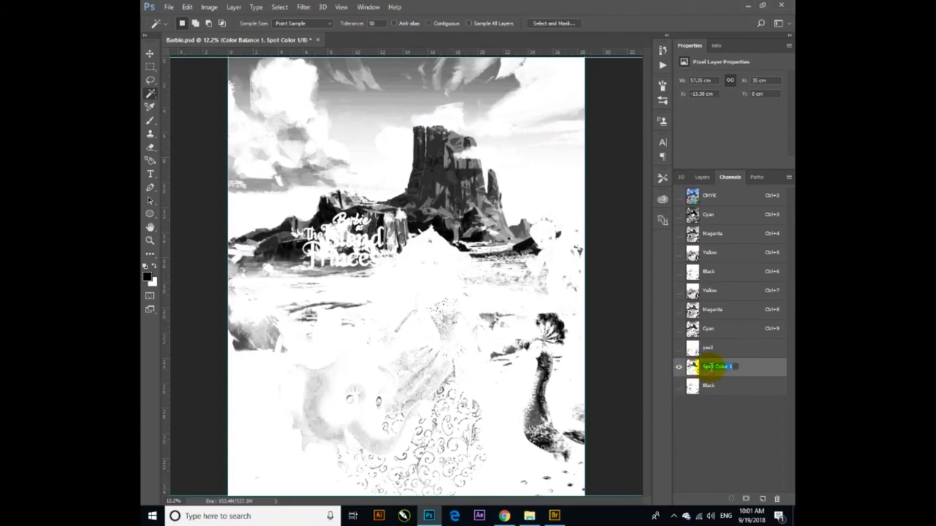
key("BackSpace")
key("Return")
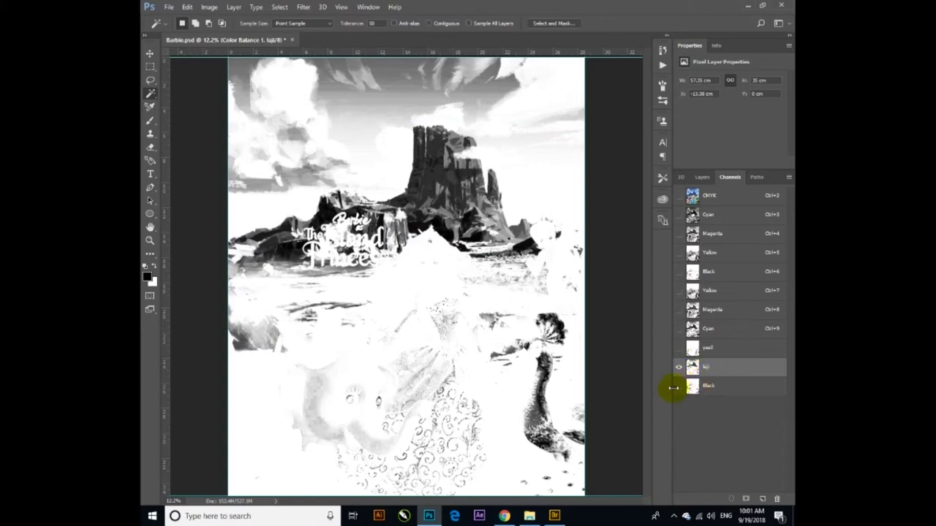
Step: Show all the spot channels and darken the laji channel's ink color to navy 132d82
left_click_drag(679, 389, 679, 329)
left_click(679, 311)
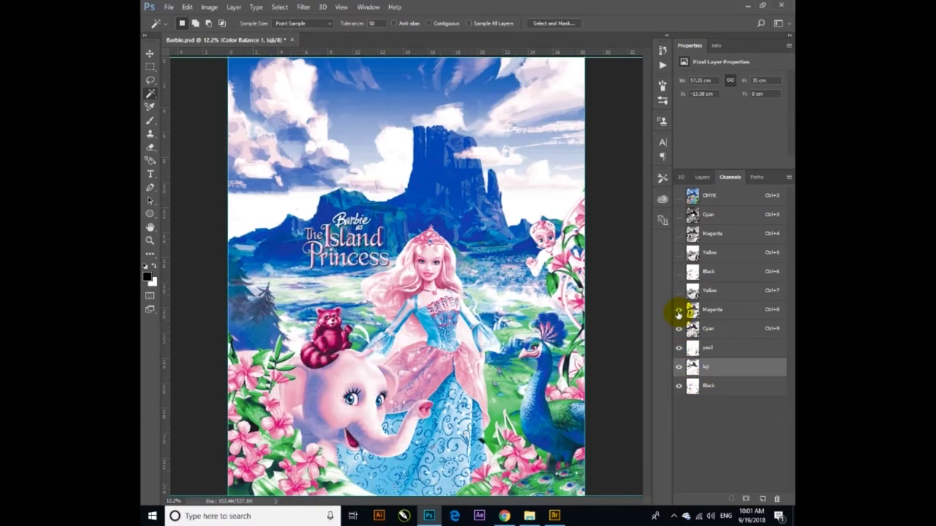
double_click(724, 368)
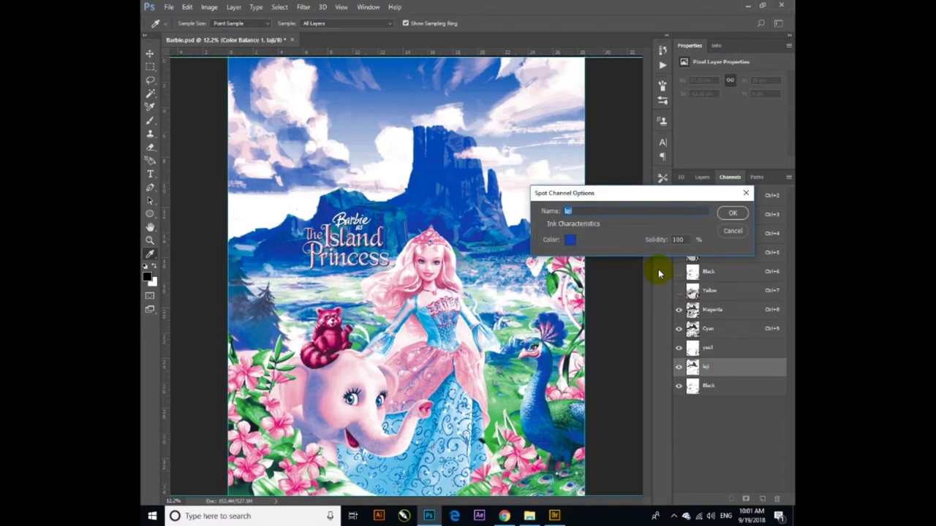
left_click(571, 241)
left_click_drag(611, 179, 605, 199)
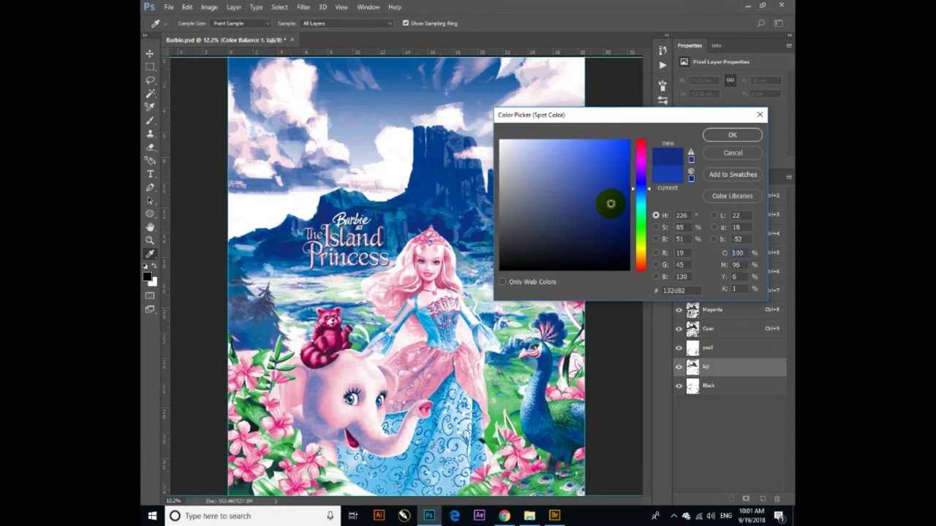
left_click(732, 135)
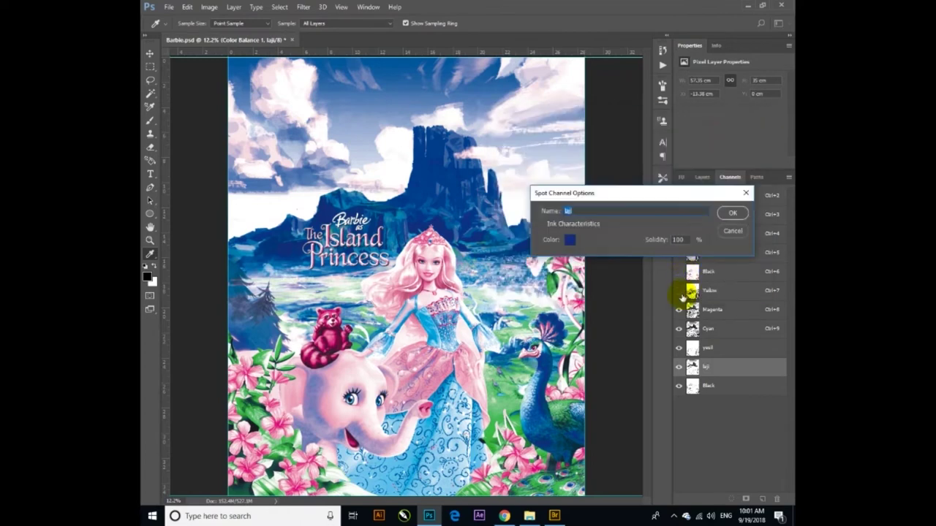
left_click(728, 217)
key("w")
left_click(680, 291)
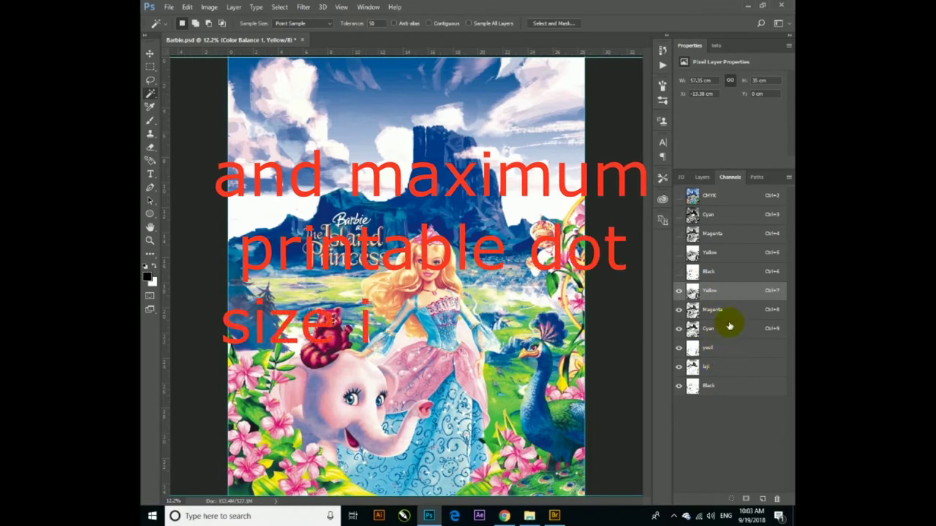
Step: View the CMYK composite for comparison, and show all six spot channels together again with the yellow spot channel selected
left_click(729, 200)
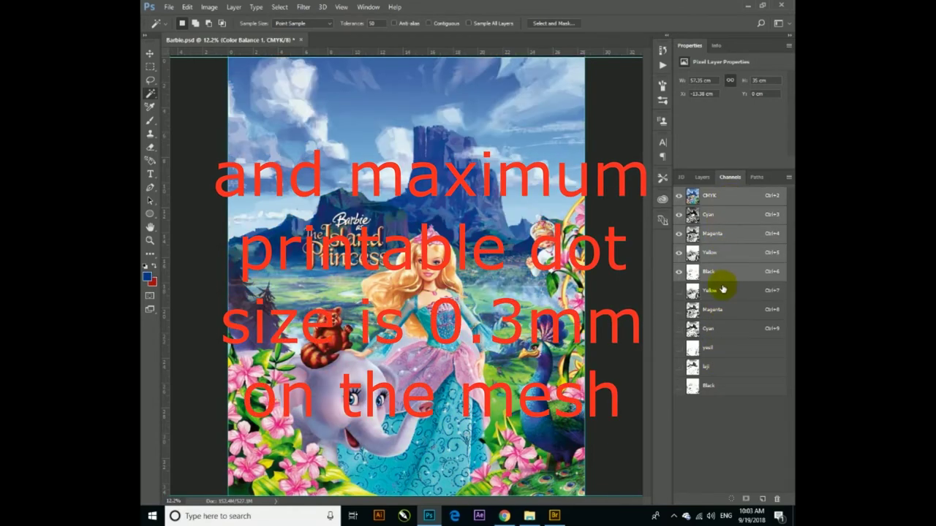
left_click(722, 295)
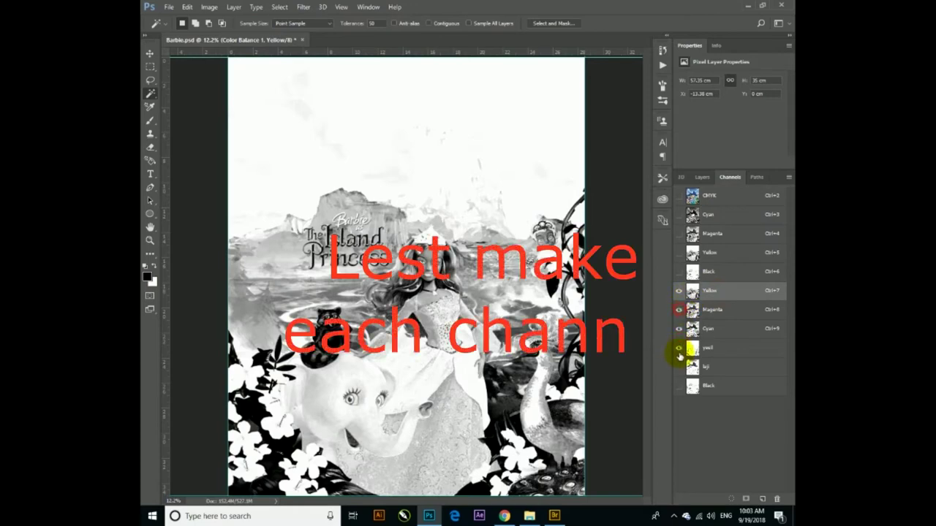
left_click(679, 387)
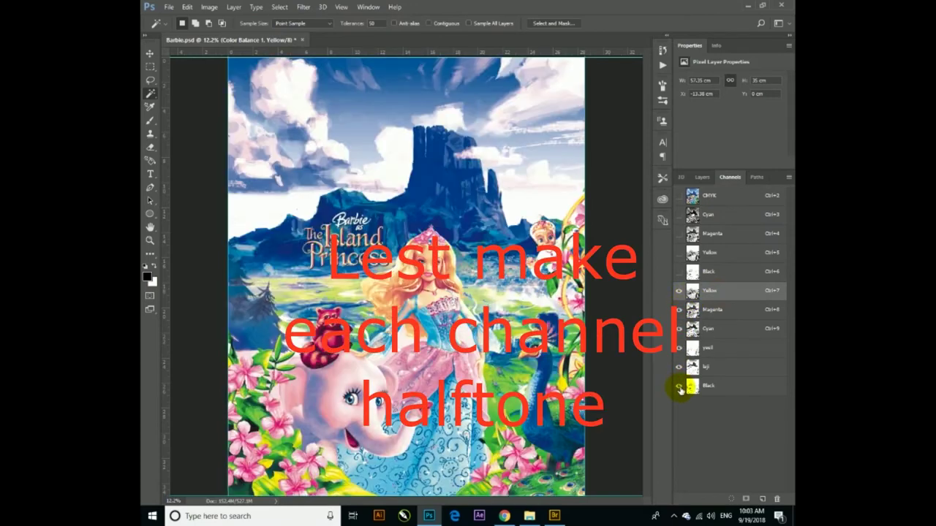
Step: Duplicate the Yellow spot channel into a new document named yellow
right_click(714, 293)
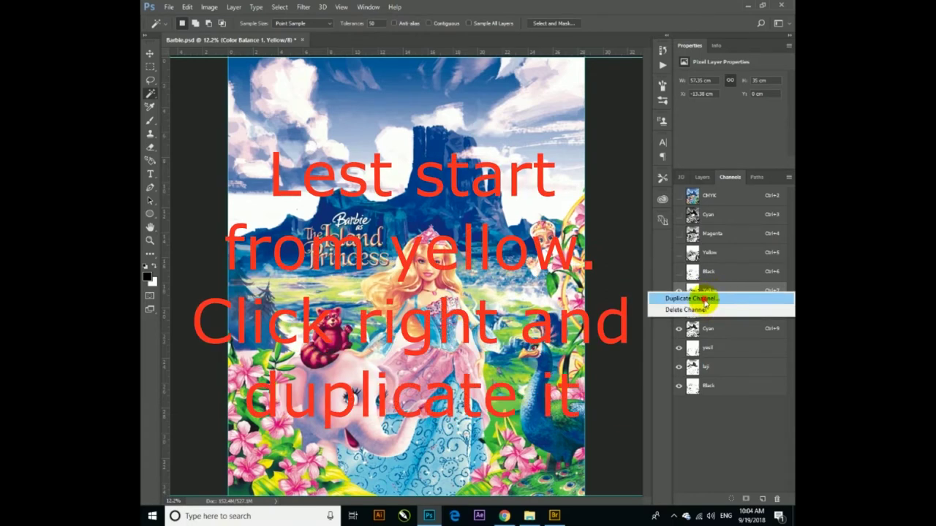
left_click(702, 299)
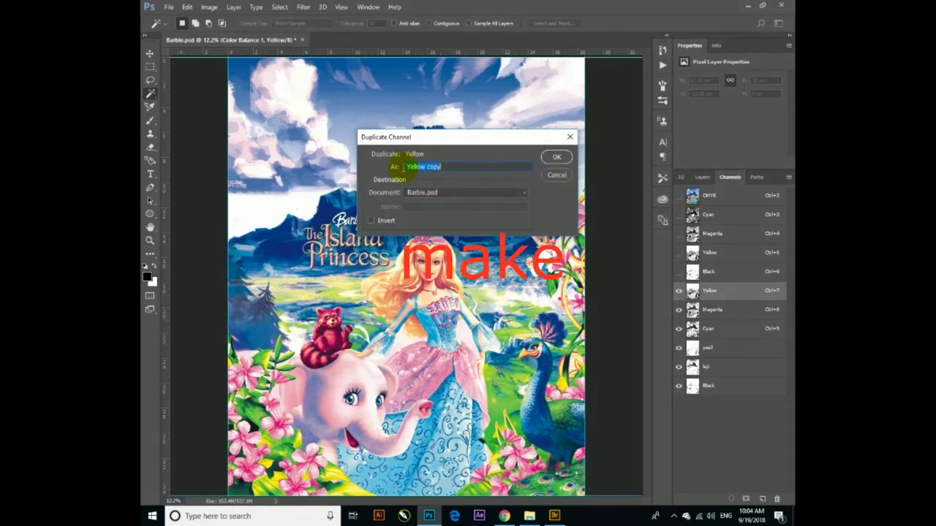
left_click(442, 193)
left_click(445, 206)
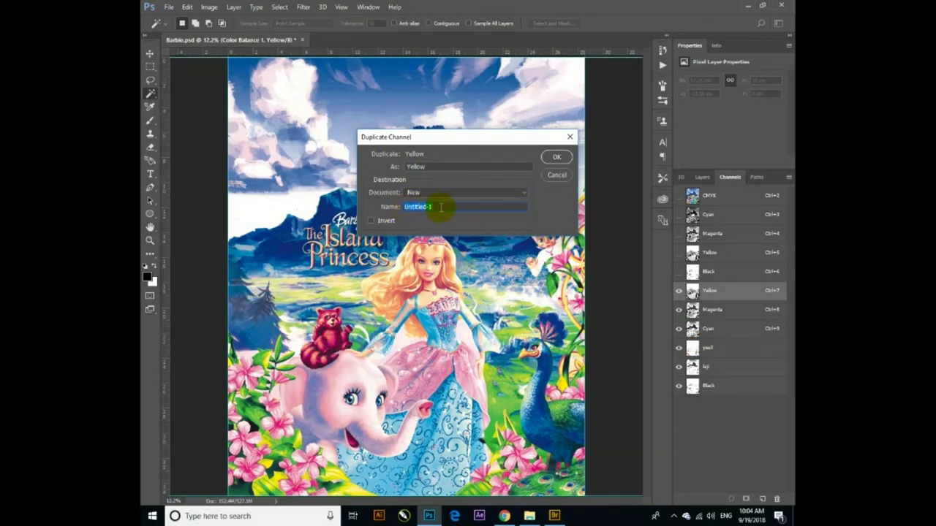
type("yellow")
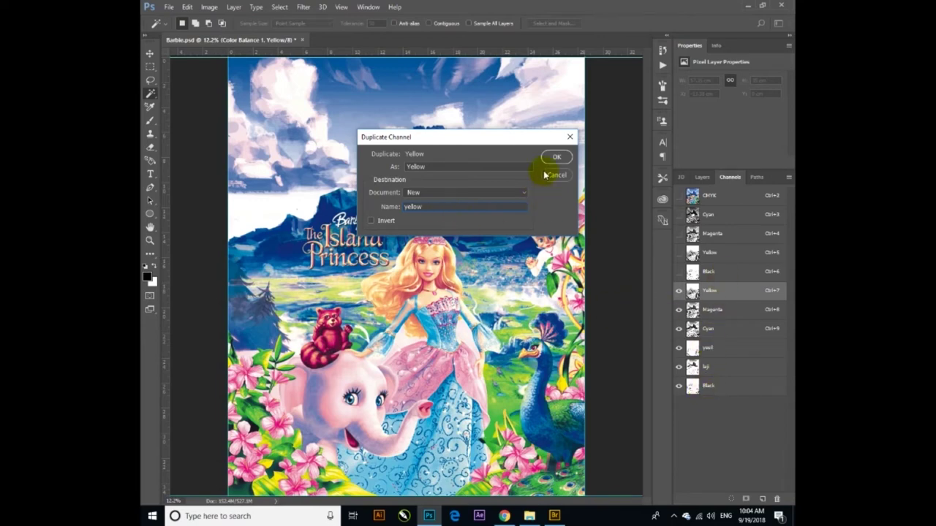
left_click(554, 156)
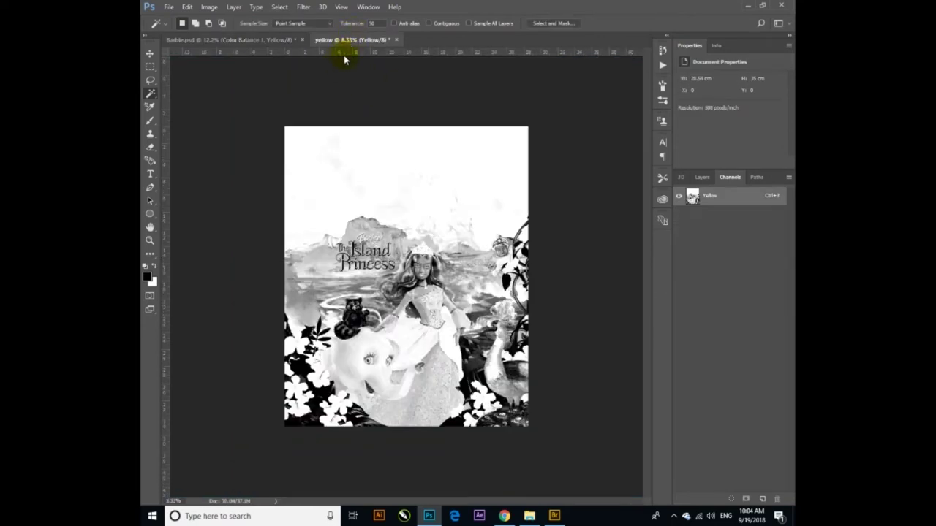
Step: Return to Barbie.psd and duplicate the Magenta spot channel into a new document with the default name
left_click(261, 39)
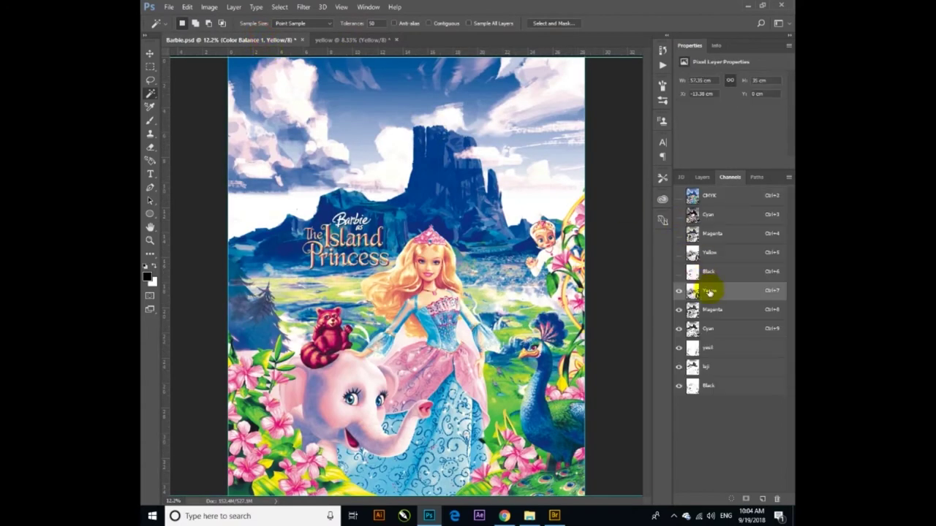
left_click(729, 317)
right_click(727, 317)
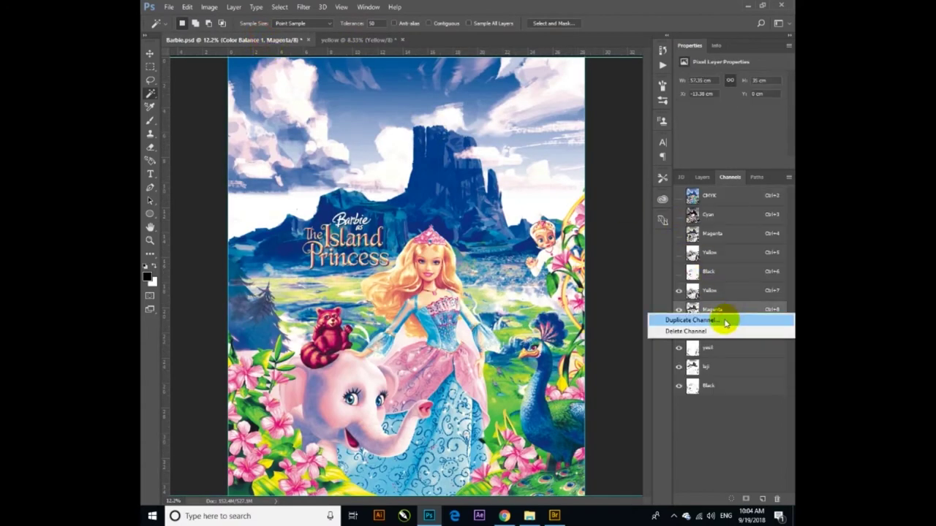
left_click(722, 320)
left_click(461, 193)
left_click(449, 221)
left_click(556, 156)
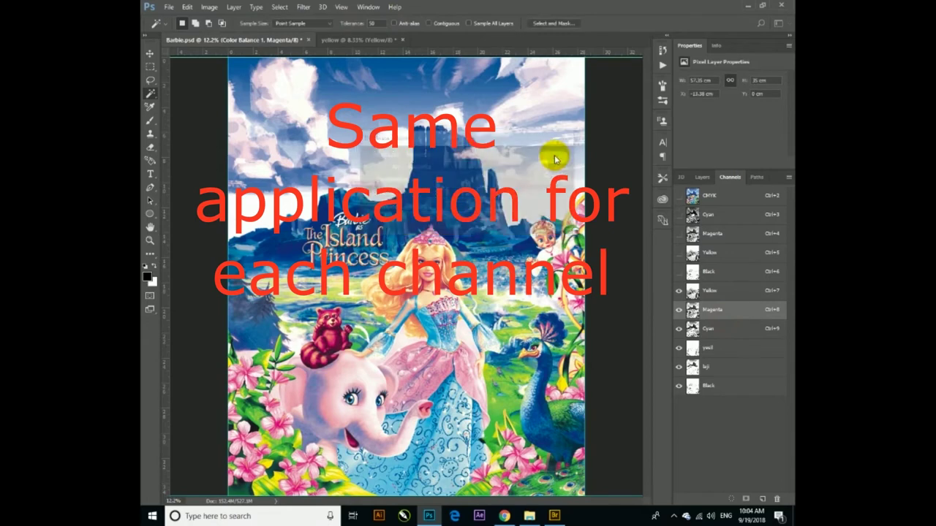
Step: Return to Barbie.psd and duplicate the Cyan spot channel into a new document with the default name
left_click(275, 40)
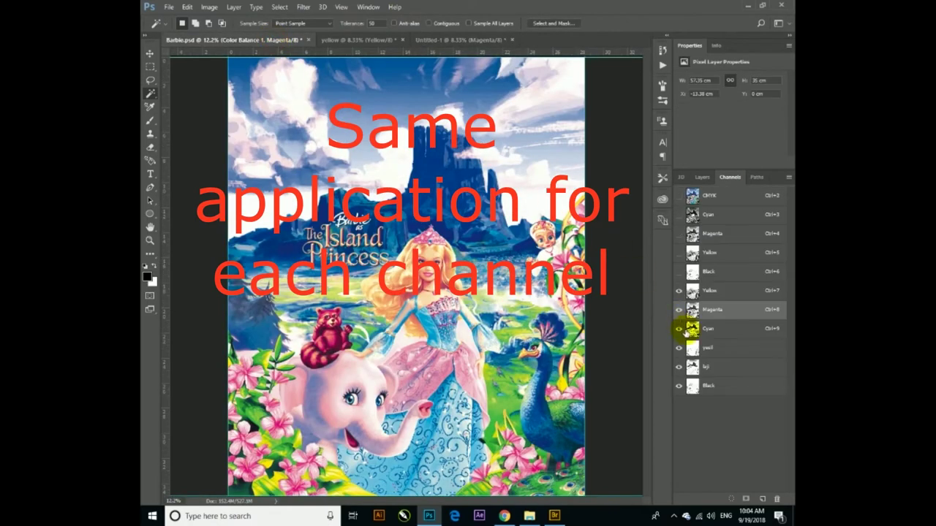
left_click(731, 333)
right_click(731, 330)
left_click(728, 338)
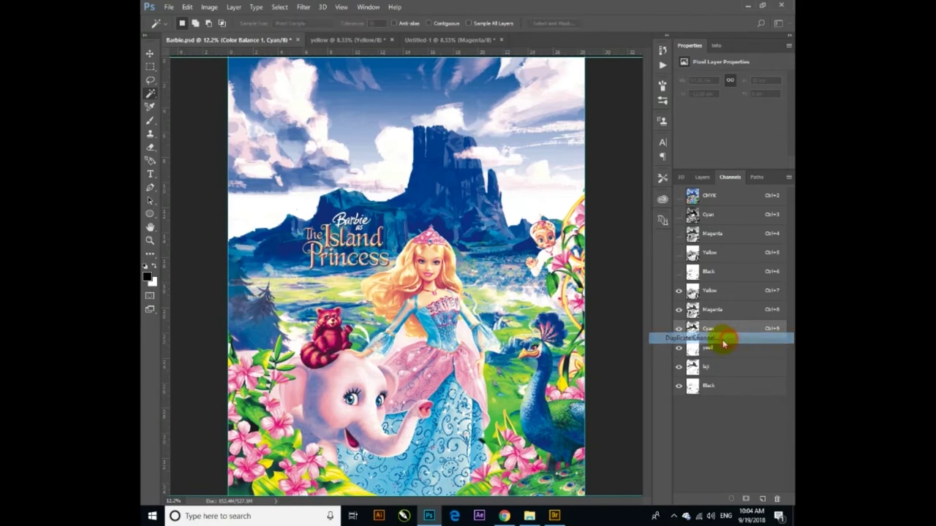
left_click(454, 192)
left_click(471, 203)
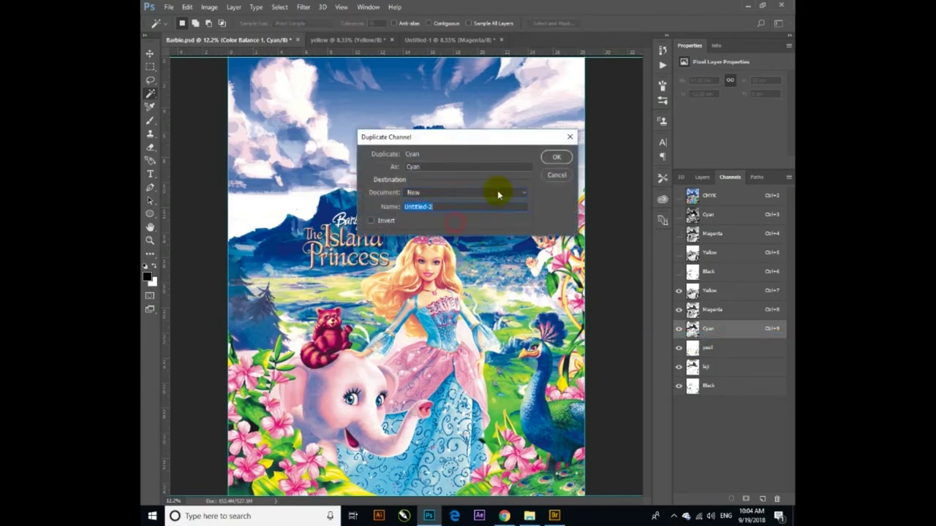
left_click(554, 158)
Step: Return to Barbie.psd and duplicate the yesil spot channel into a new document with the default name
left_click(278, 40)
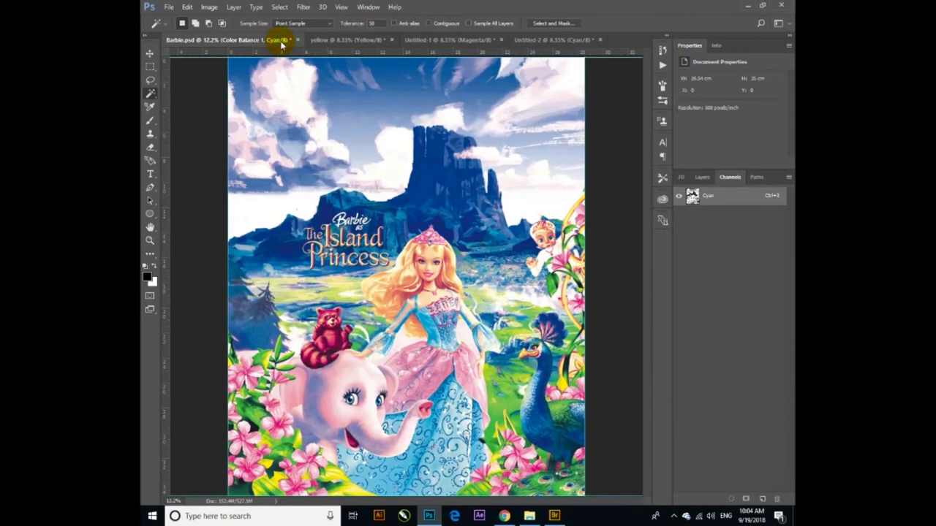
left_click(723, 350)
right_click(723, 348)
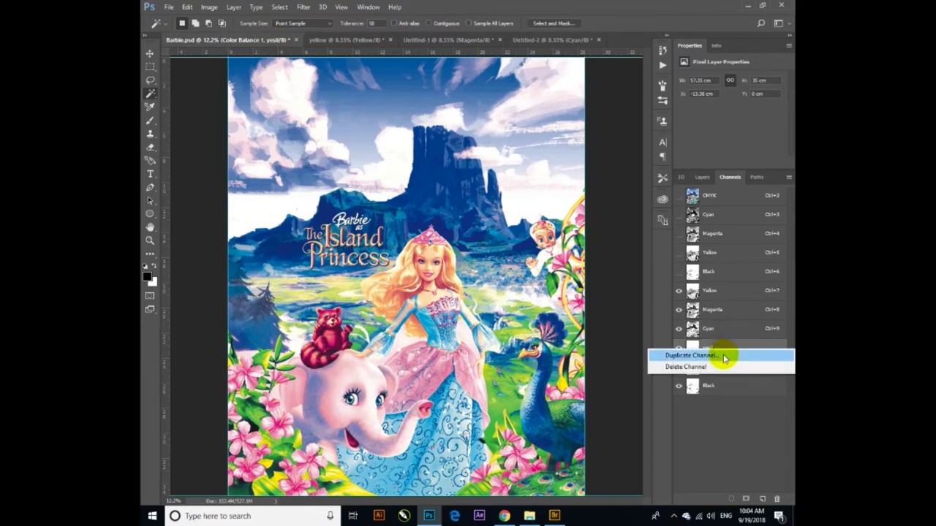
left_click(724, 356)
left_click(445, 193)
left_click(447, 227)
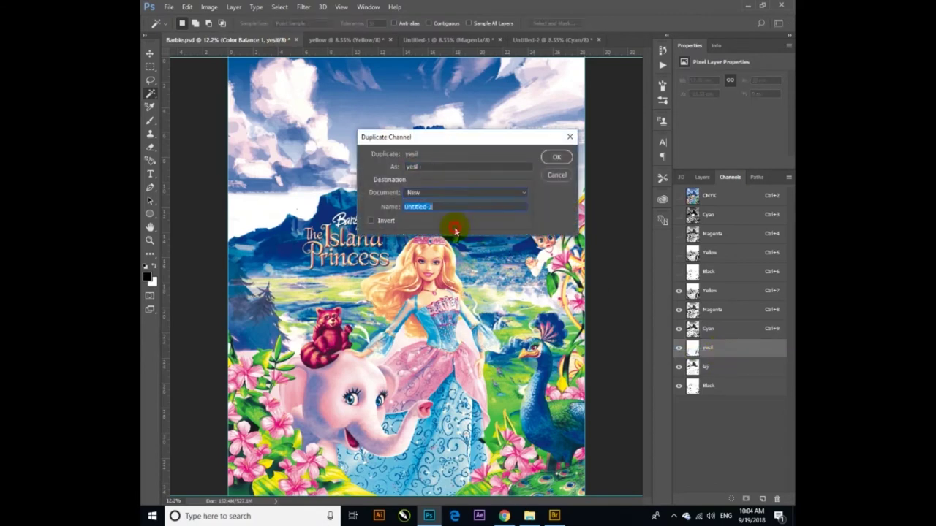
left_click(548, 160)
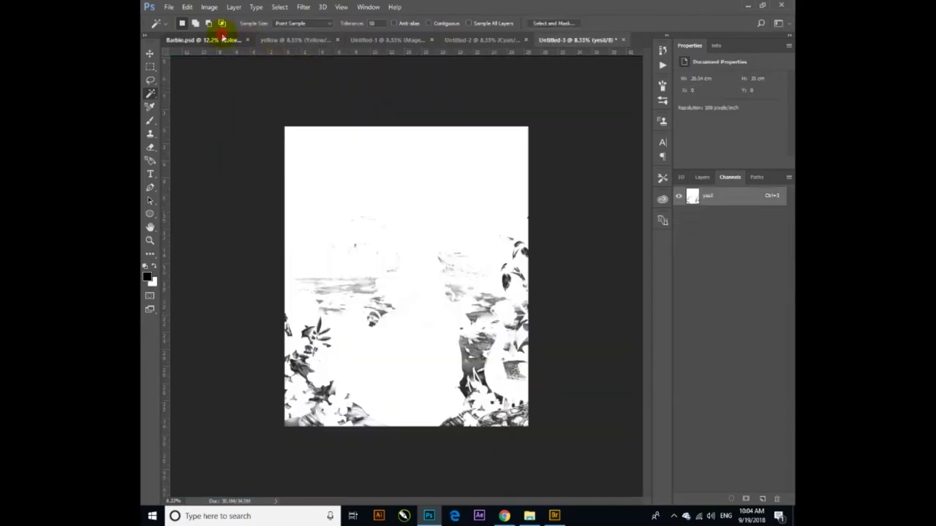
Step: Return to Barbie.psd and duplicate the laji spot channel into a new document with the default name
left_click(219, 40)
left_click(724, 370)
right_click(724, 369)
left_click(691, 374)
left_click(472, 192)
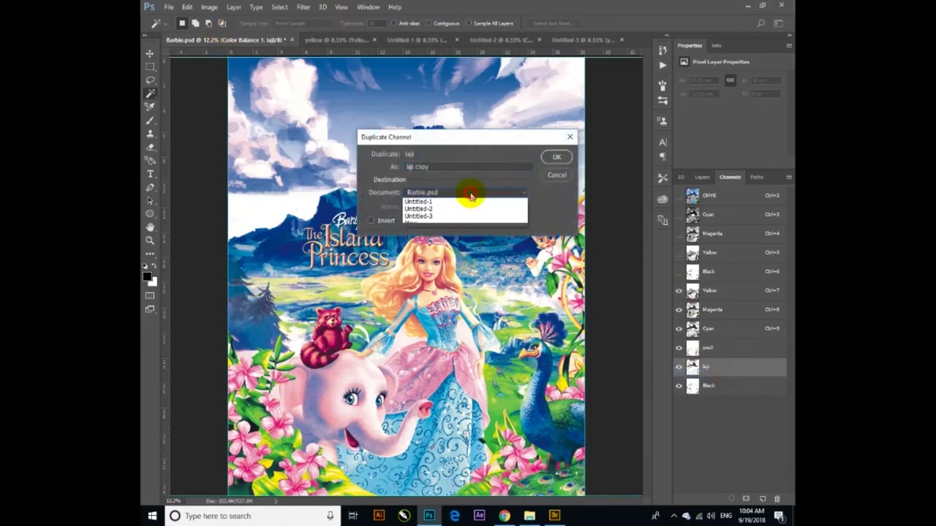
left_click(472, 234)
left_click(556, 157)
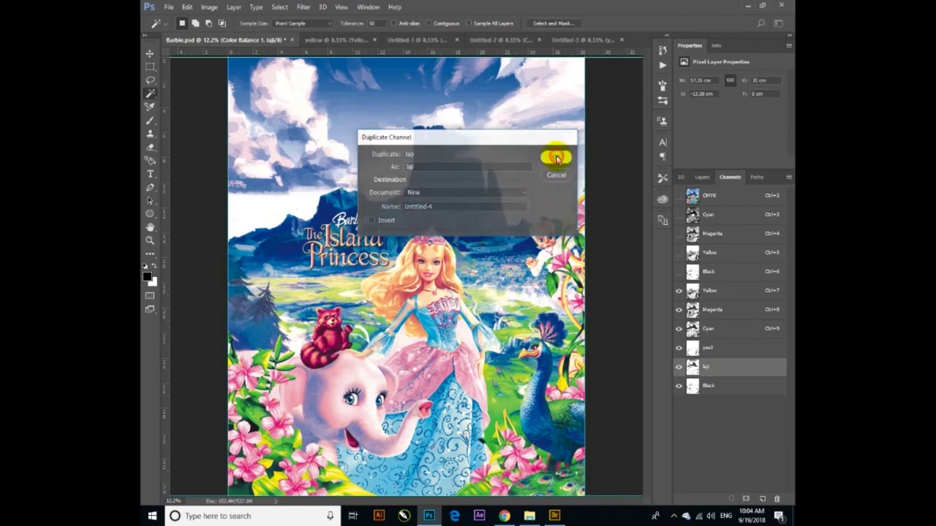
Step: Return to Barbie.psd and duplicate the Black spot channel into a new document with the default name
left_click(199, 39)
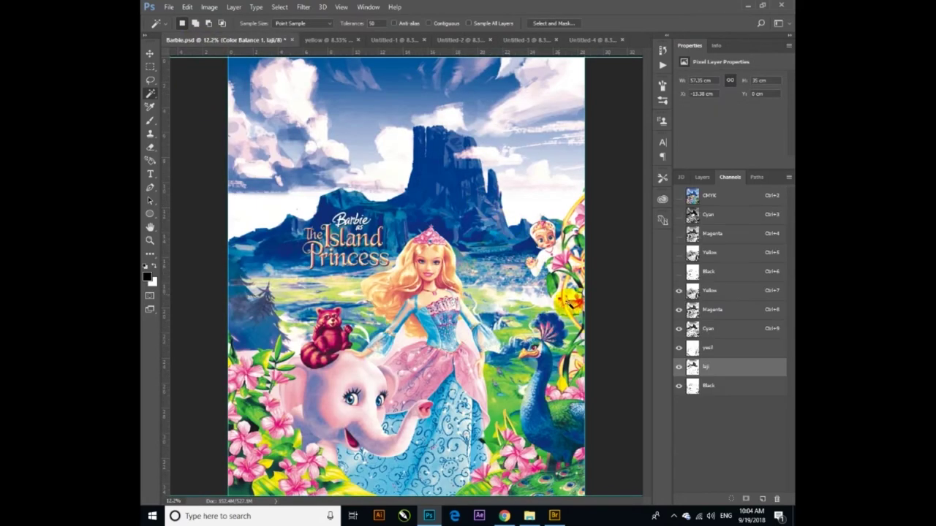
left_click(723, 386)
right_click(722, 385)
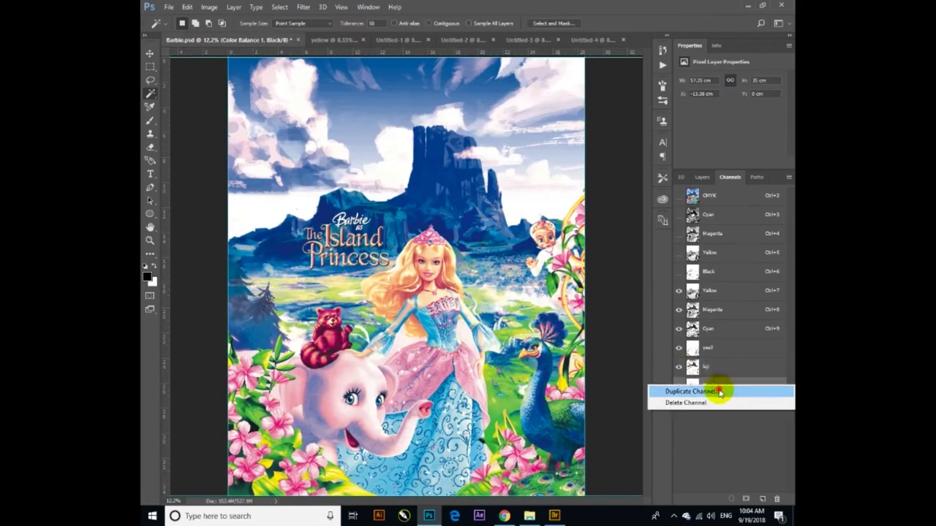
left_click(720, 391)
left_click(444, 193)
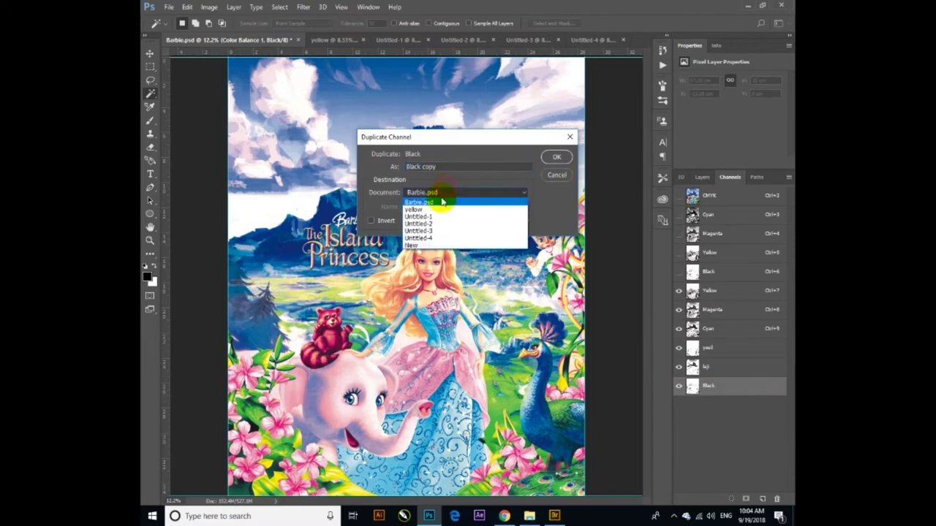
left_click(435, 245)
left_click(555, 157)
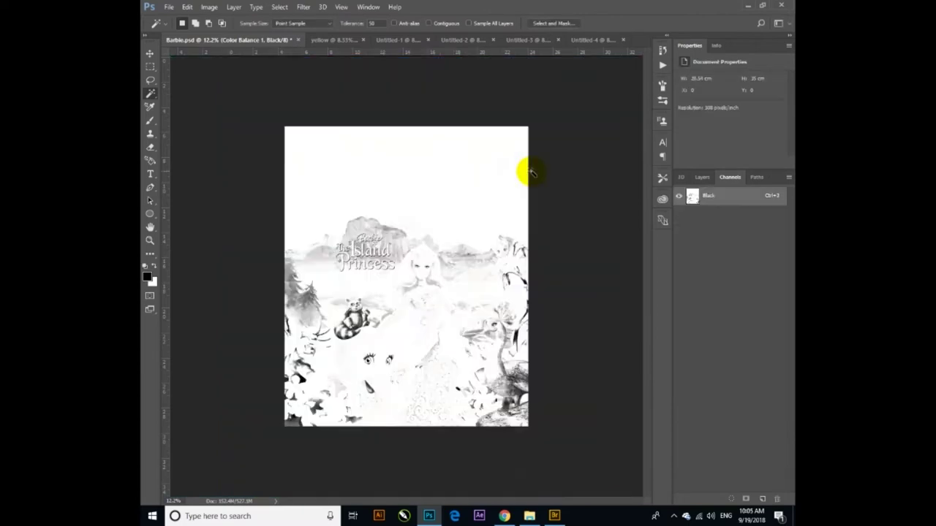
Step: Look through the separate yellow, magenta, cyan, yesil, laji and black channel documents one after another
left_click(249, 41)
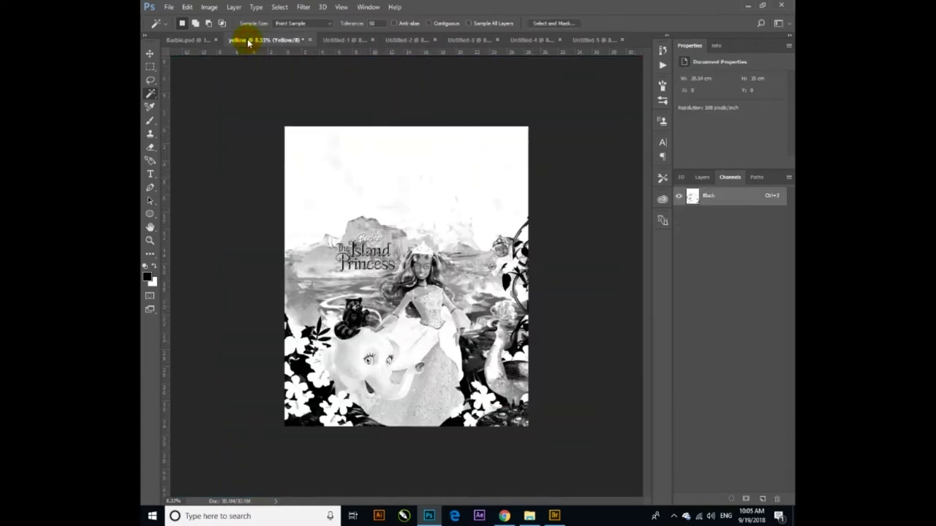
left_click(334, 40)
left_click(410, 41)
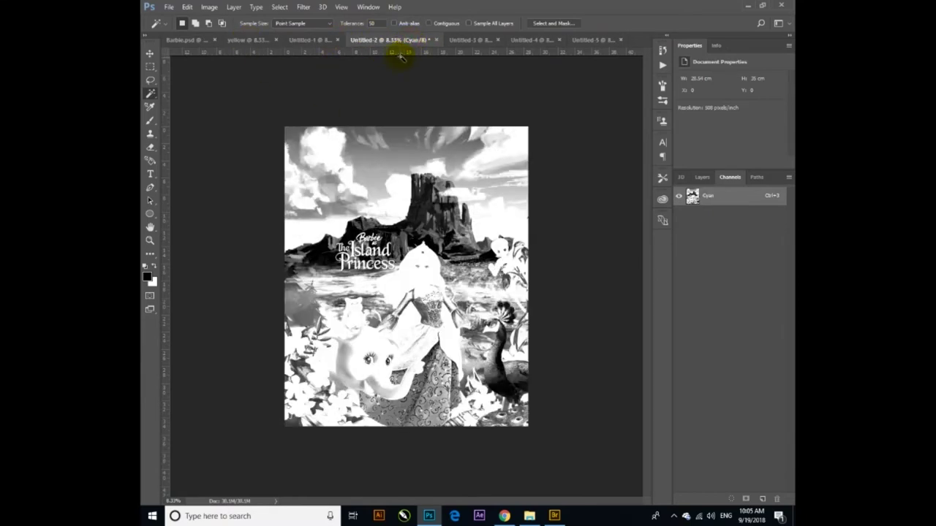
left_click(472, 39)
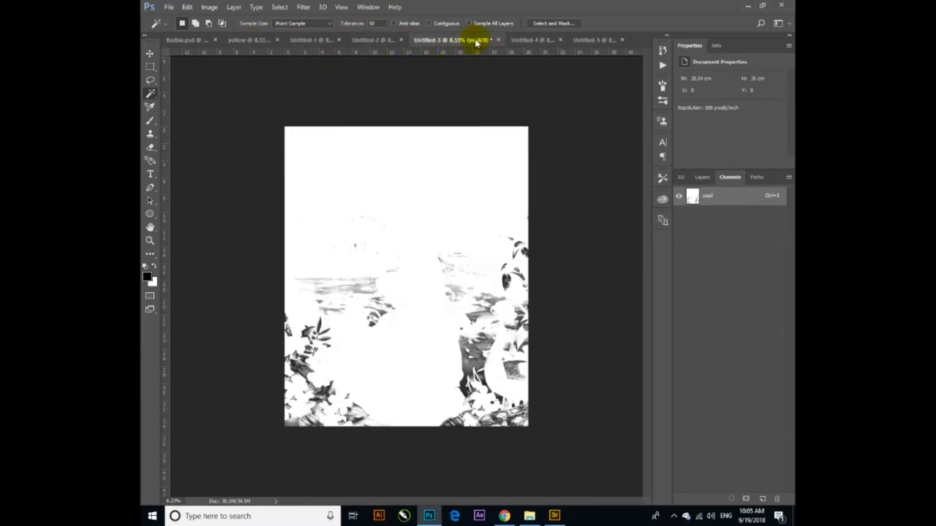
left_click(529, 41)
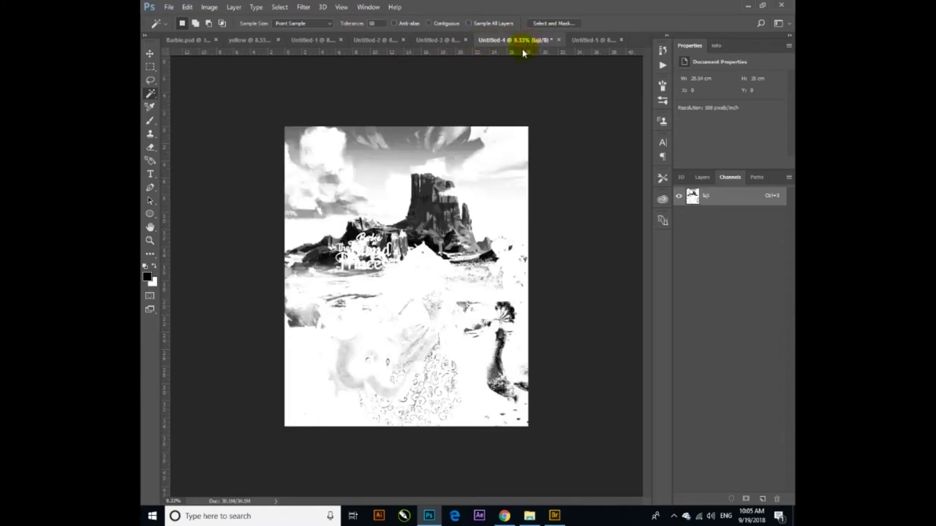
left_click(591, 40)
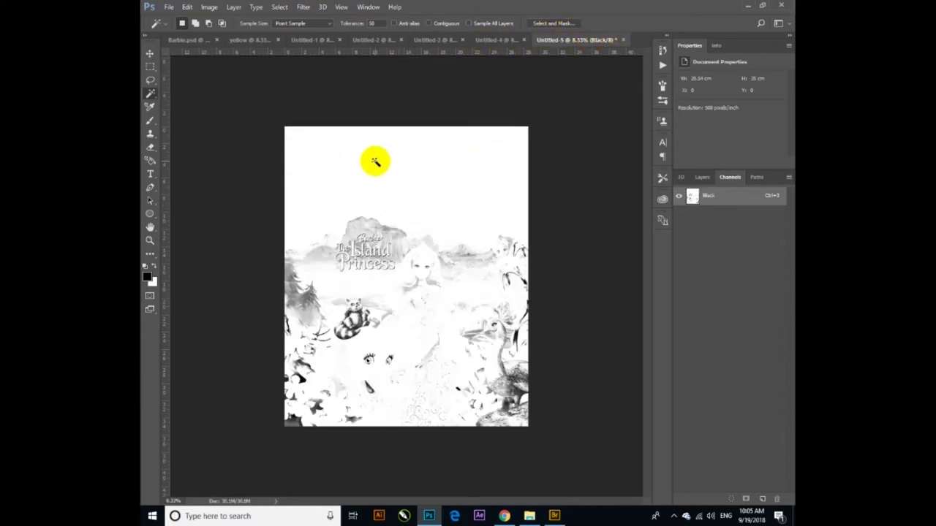
Step: Start converting the yellow channel document to Bitmap mode at 508 pixels/inch using the Halftone Screen method
left_click(256, 43)
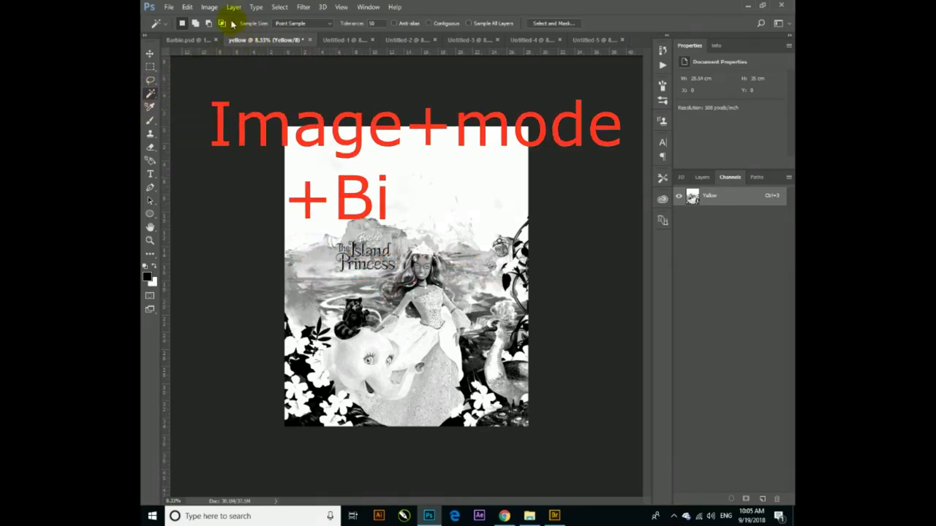
left_click(210, 8)
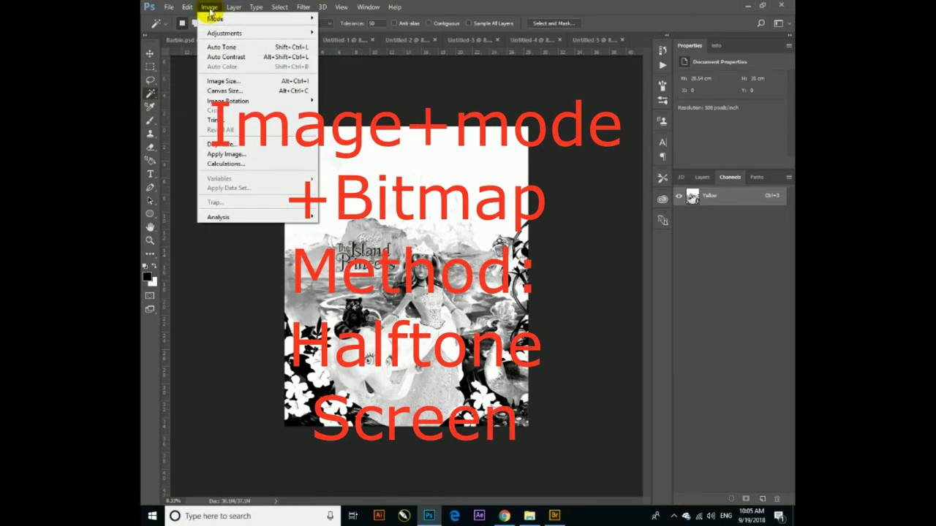
mouse_move(212, 19)
left_click(337, 20)
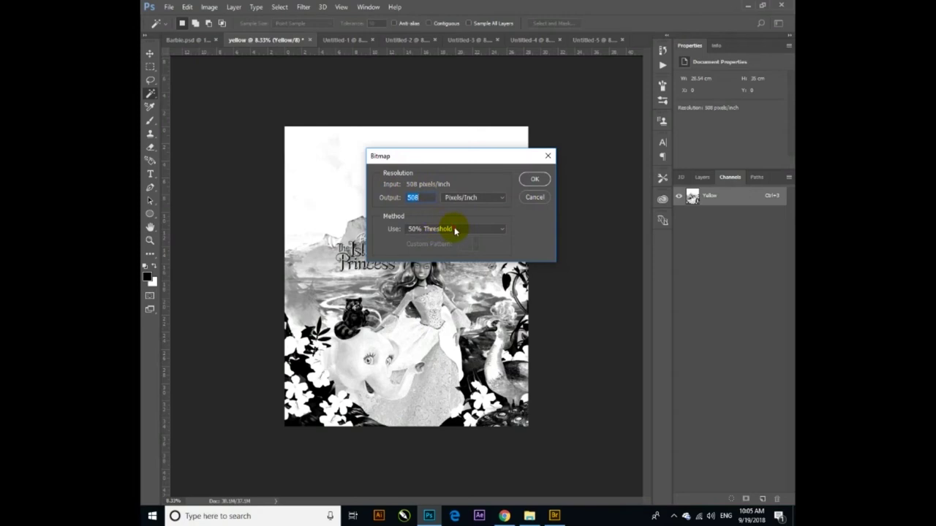
left_click(454, 230)
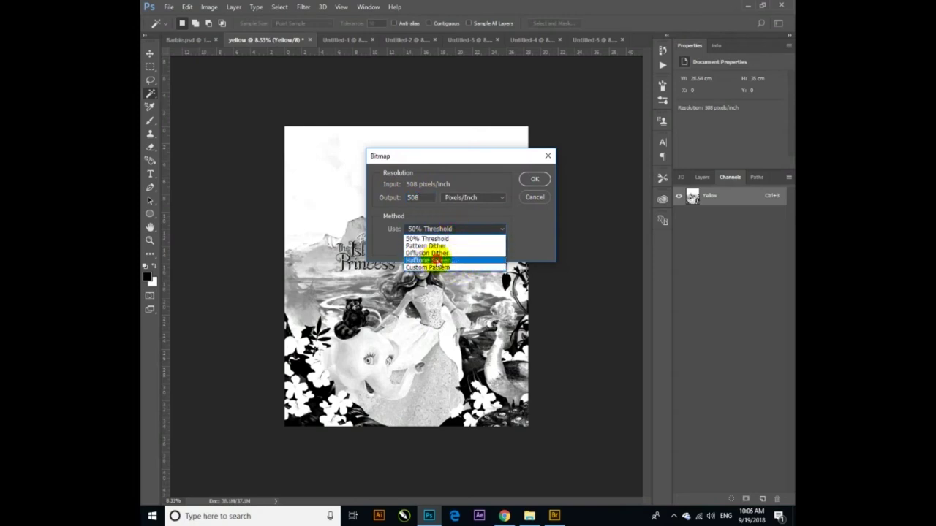
left_click(437, 261)
left_click(533, 180)
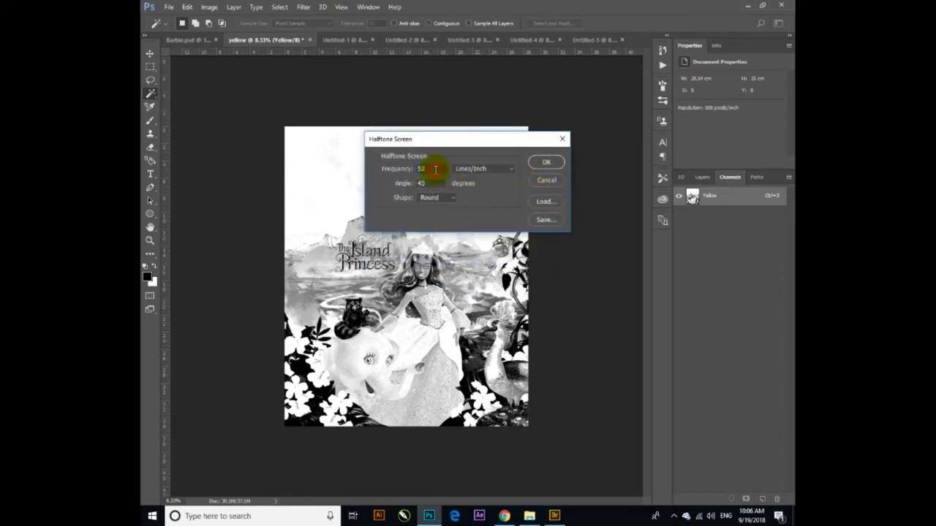
Step: Apply a halftone screen of 52 lines/inch at a 90-degree angle with a round shape to the yellow document
left_click_drag(396, 168, 422, 171)
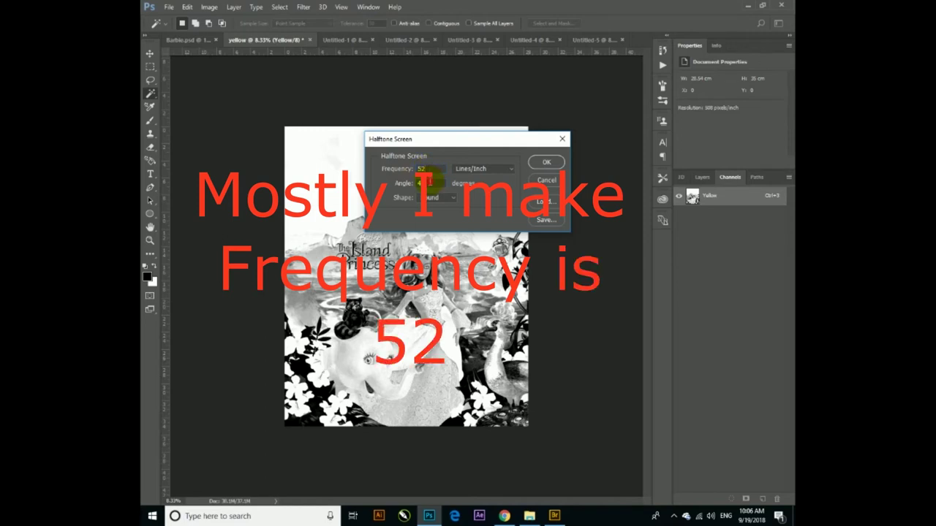
key("Tab")
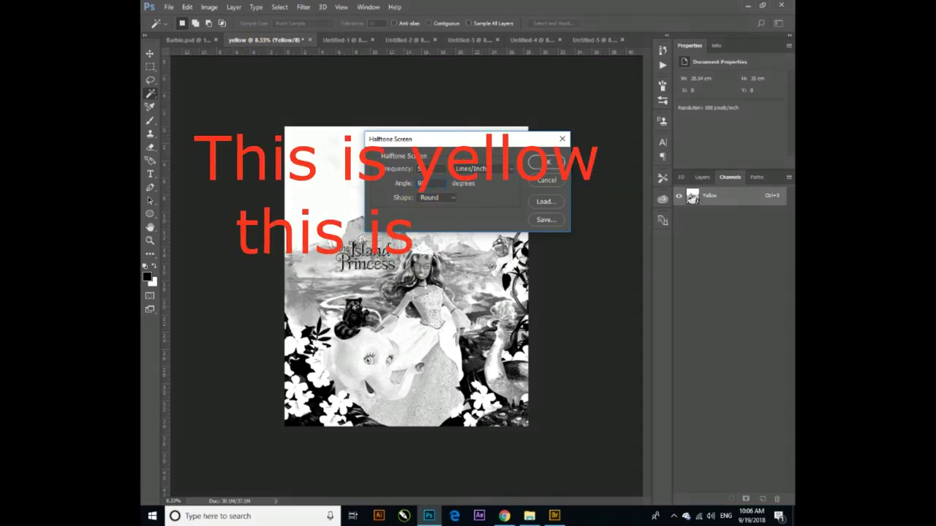
type("90")
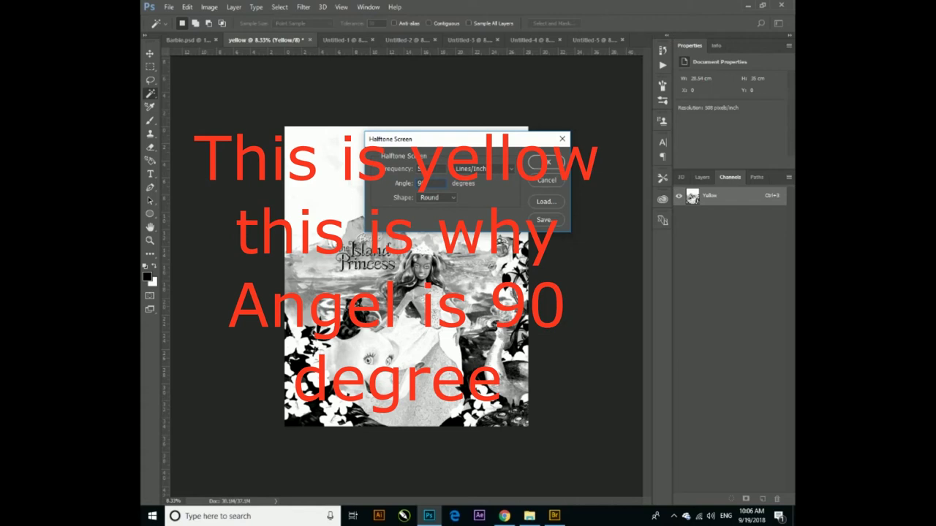
left_click(431, 197)
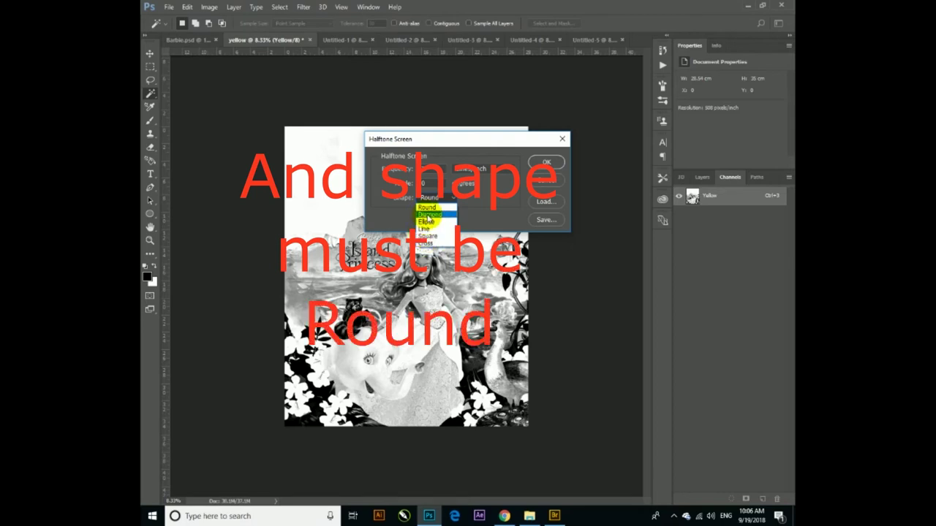
left_click(429, 209)
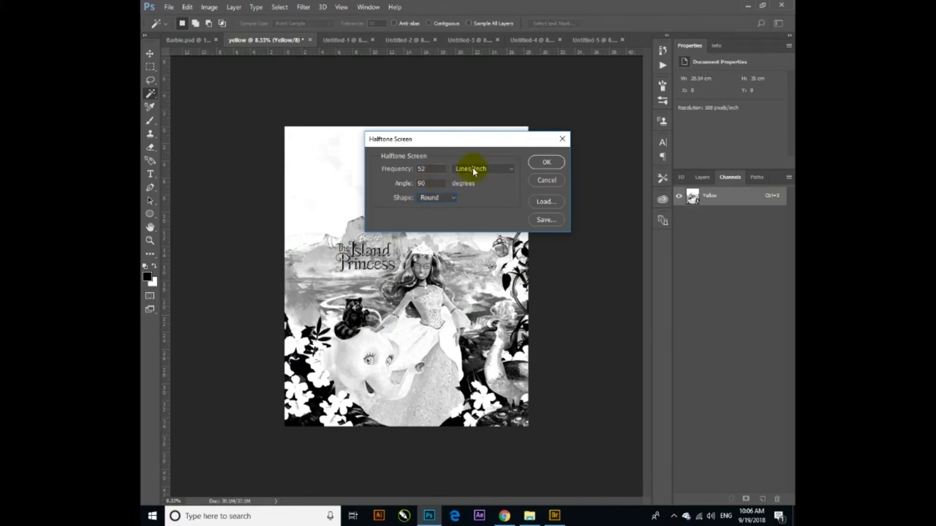
left_click(545, 164)
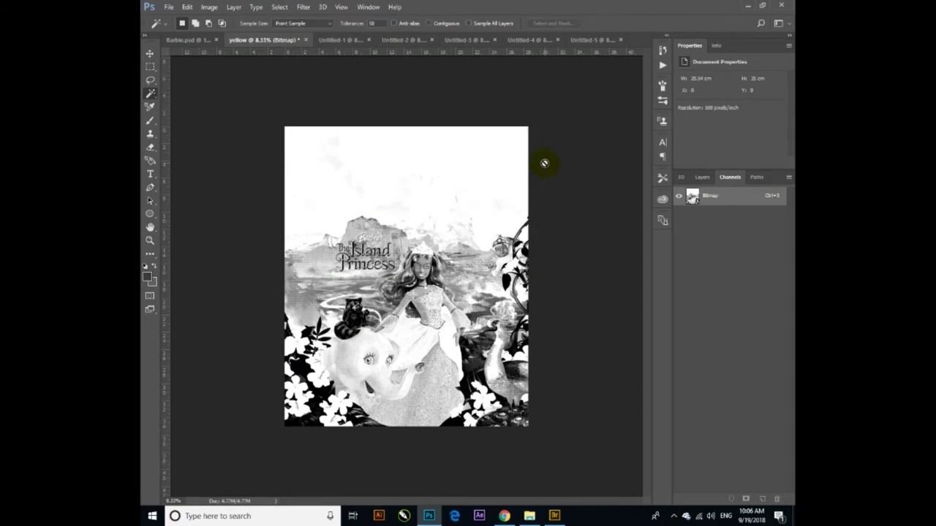
Step: Examine the halftone dot pattern of the yellow bitmap up close and across the whole artwork
left_click(150, 239)
left_click_drag(344, 244, 389, 246)
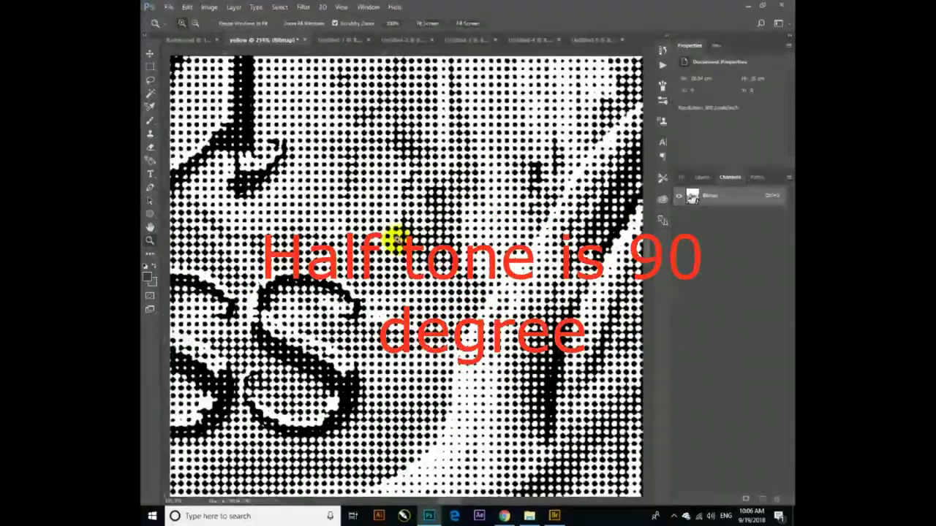
left_click_drag(432, 359, 388, 276)
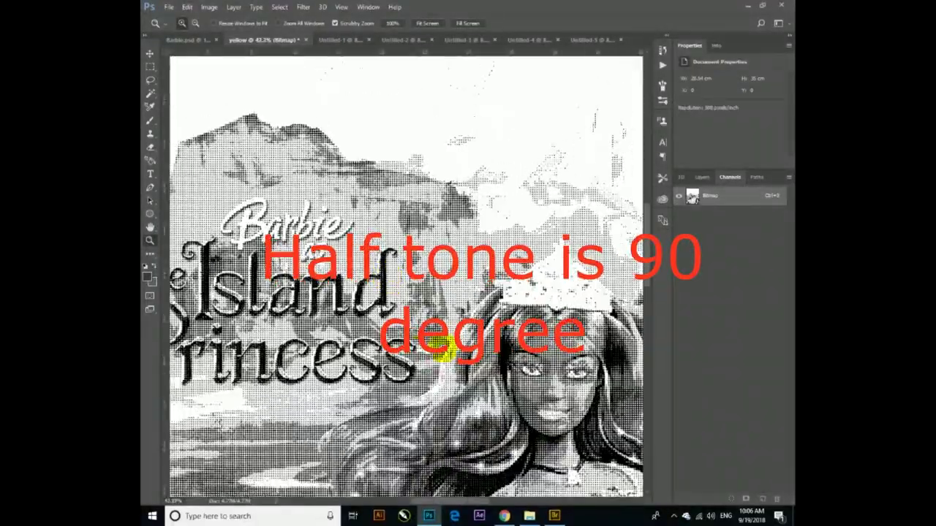
left_click_drag(439, 351, 504, 431)
left_click_drag(497, 387, 458, 342)
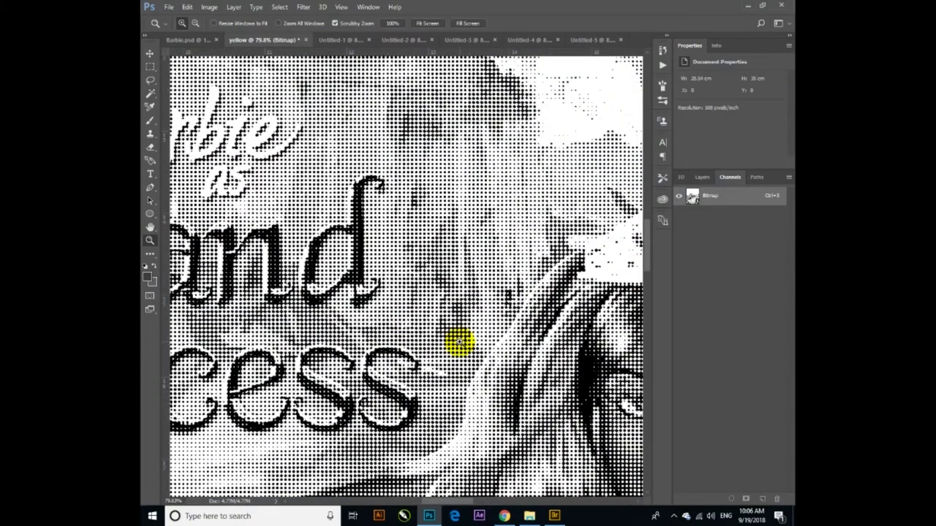
right_click(479, 316)
left_click(505, 321)
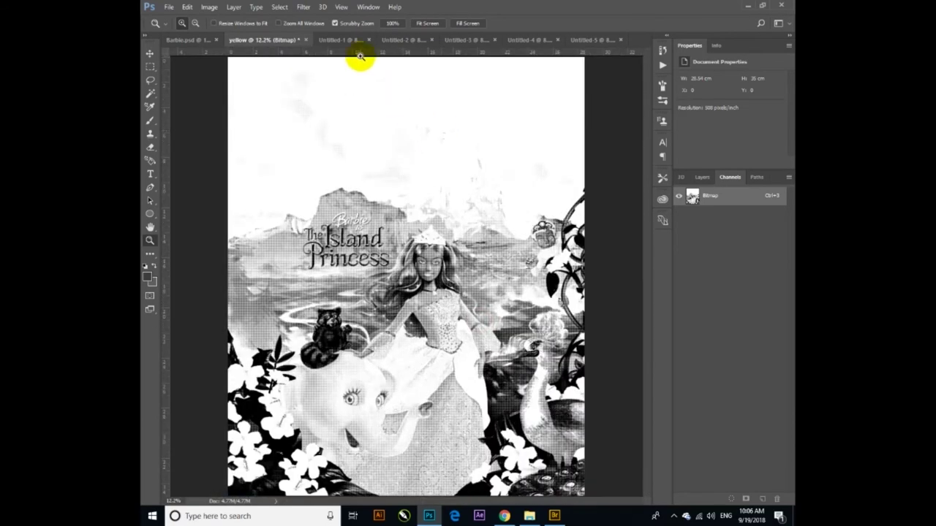
mouse_move(428, 419)
left_mouse_down()
mouse_move(510, 498)
mouse_move(501, 443)
mouse_move(451, 388)
left_mouse_up()
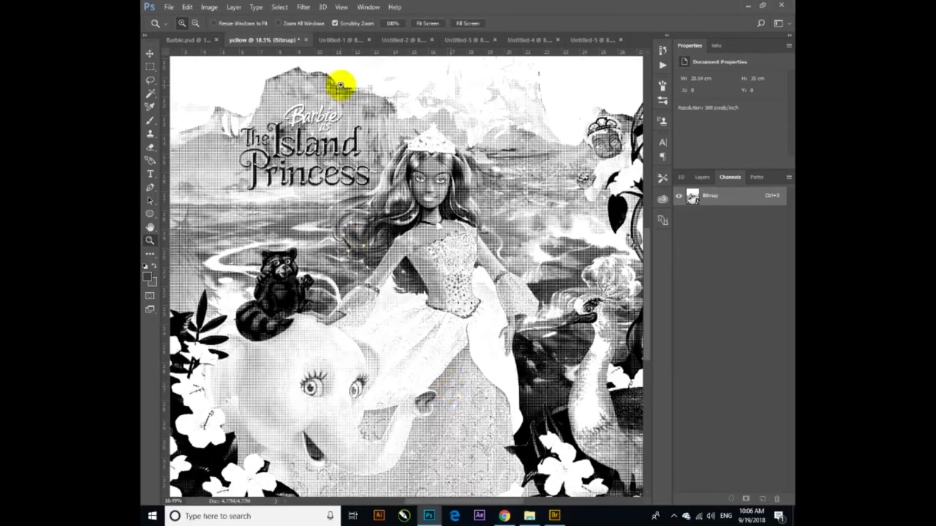
Step: Convert the magenta channel document to a 508 pixels/inch halftone bitmap with 52 lines/inch, a 75-degree angle and round dots
left_click(340, 40)
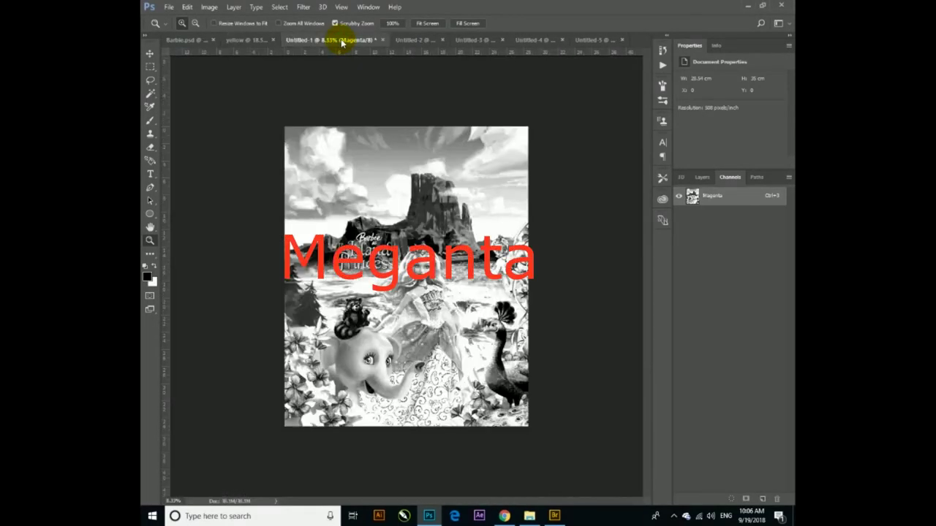
left_click(208, 8)
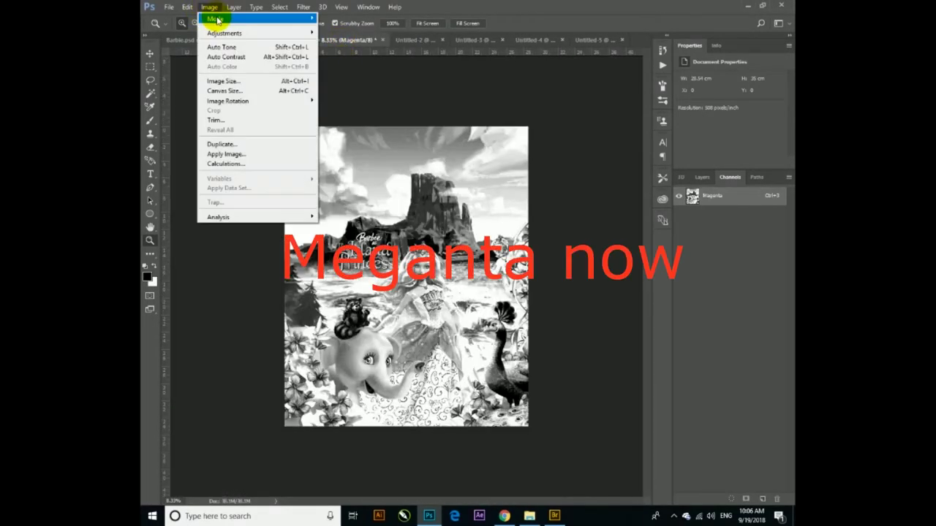
mouse_move(216, 18)
left_click(344, 19)
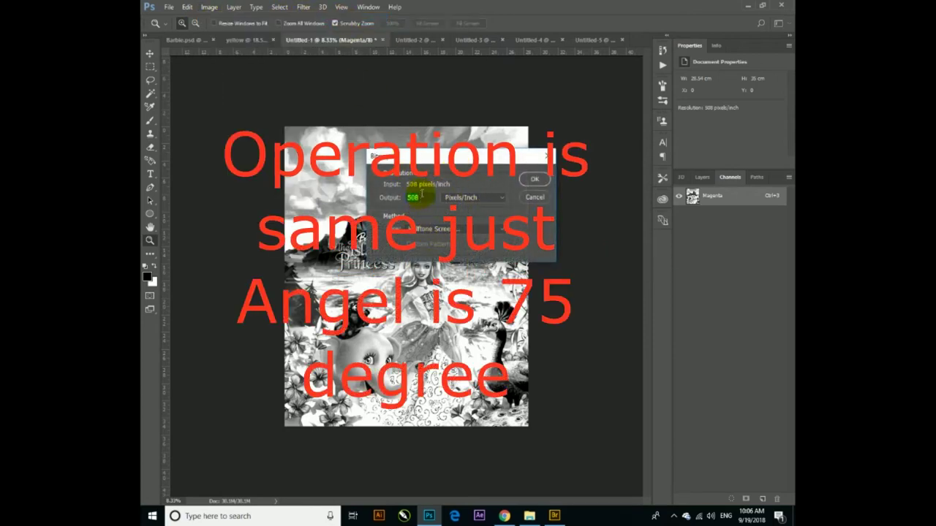
left_click(535, 180)
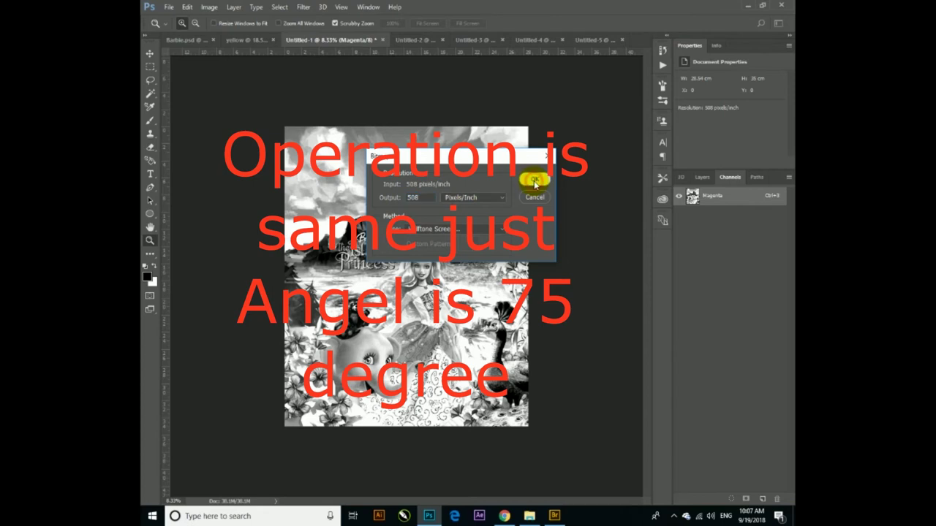
left_click(395, 183)
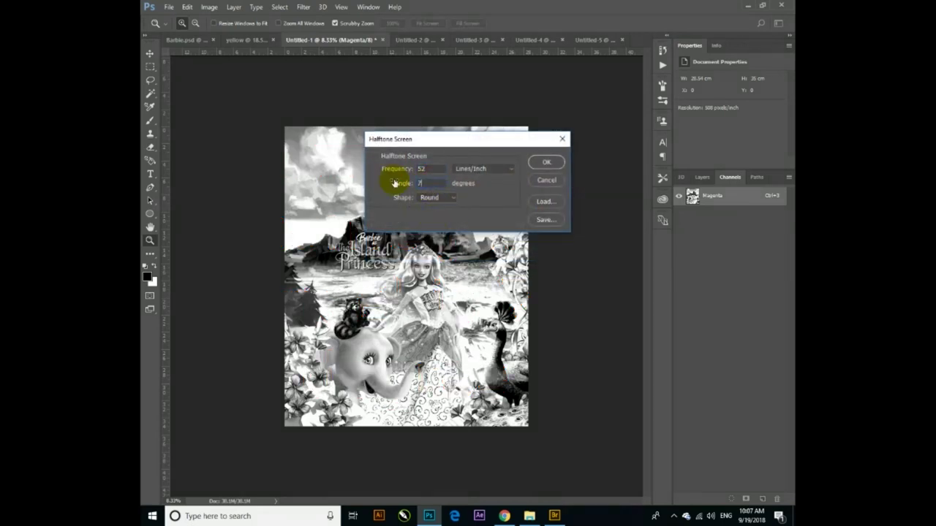
key("Return")
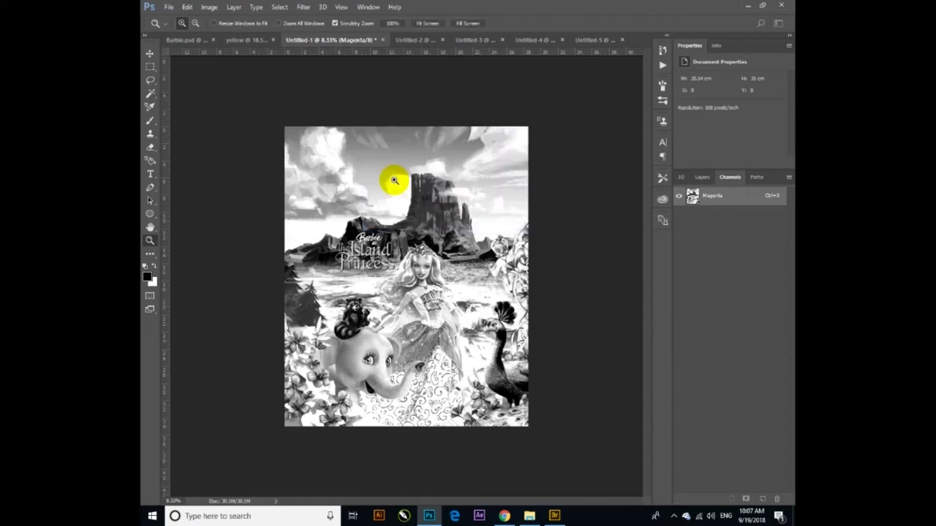
left_click_drag(422, 209, 410, 154)
Step: Convert the cyan channel document to a 508 pixels/inch halftone bitmap with 52 lines/inch, a 15-degree angle and round dots, and inspect it
left_click(395, 41)
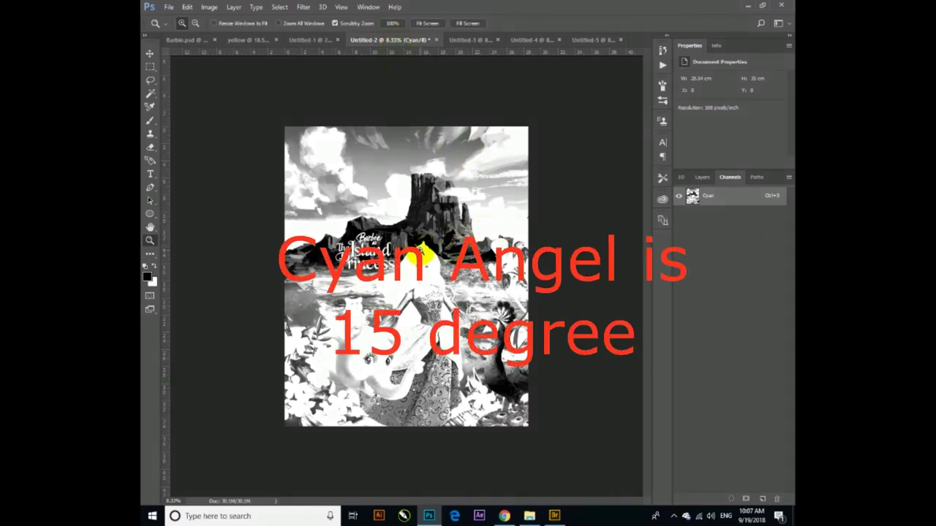
left_click(209, 7)
mouse_move(221, 20)
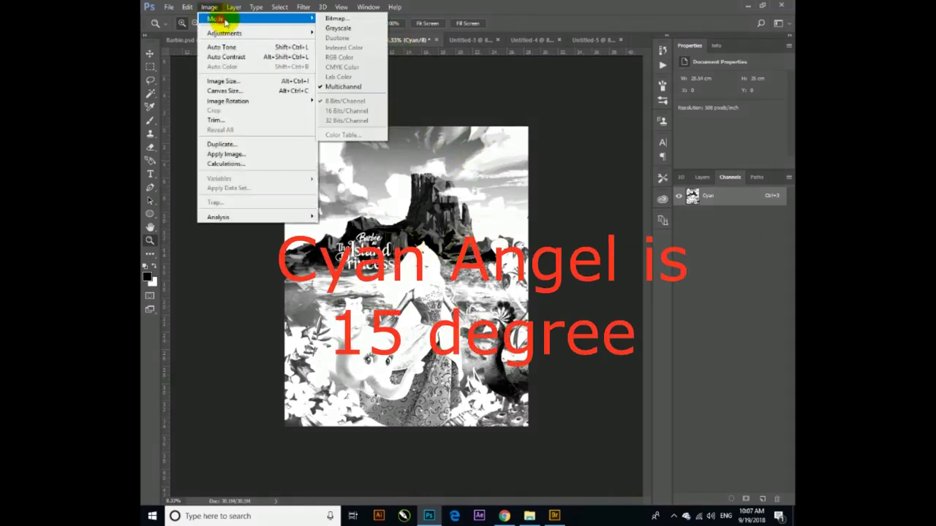
left_click(334, 18)
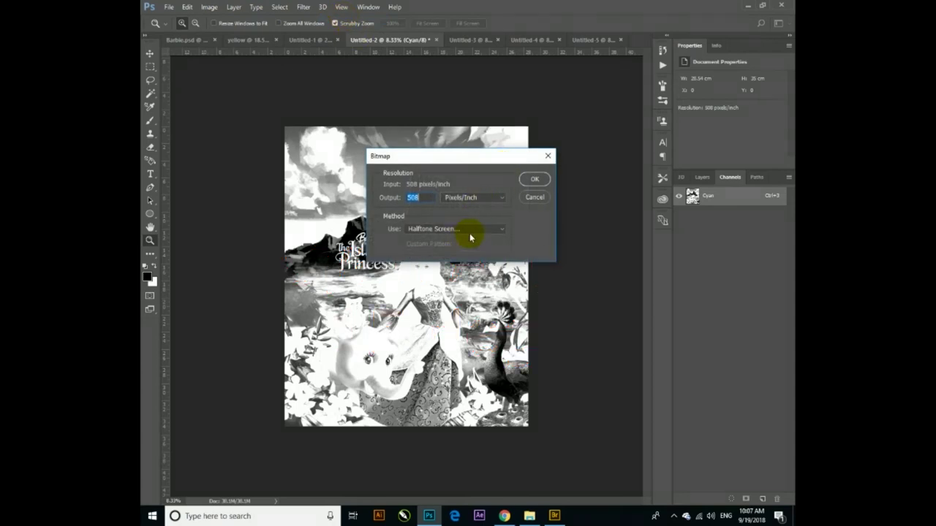
left_click(537, 181)
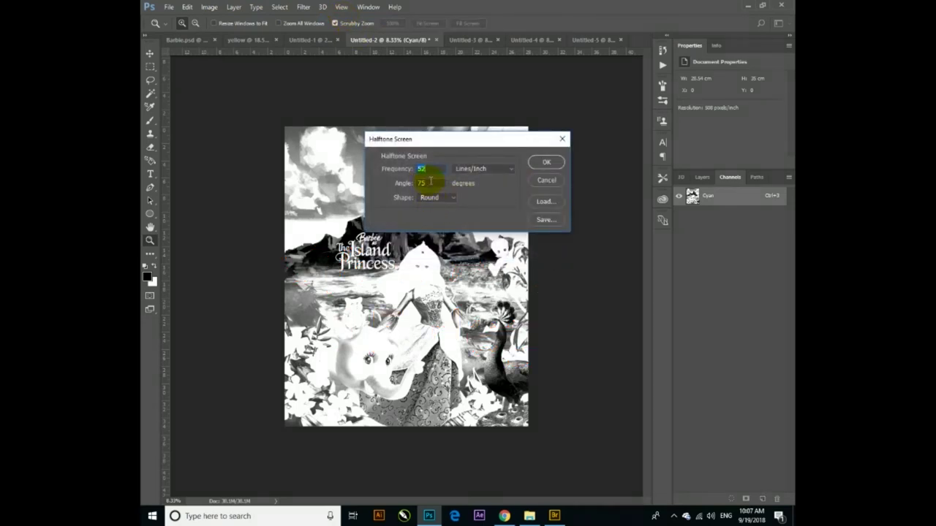
left_click(422, 168)
left_click(430, 169)
double_click(421, 183)
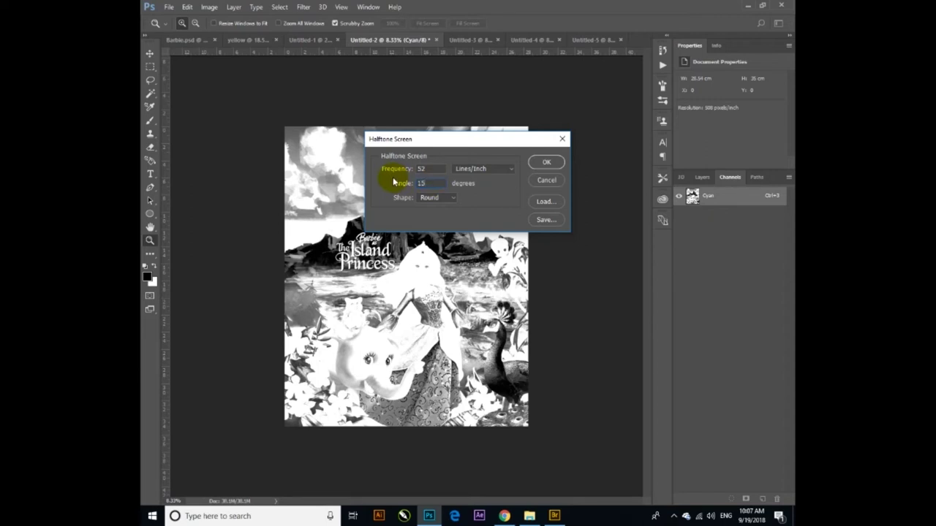
key("Return")
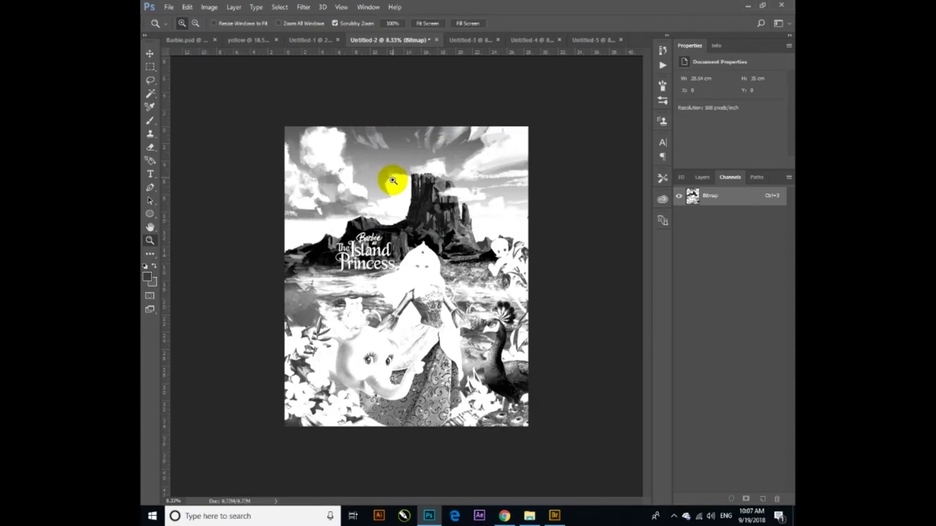
left_click_drag(412, 251, 497, 355)
left_click_drag(463, 324, 424, 297)
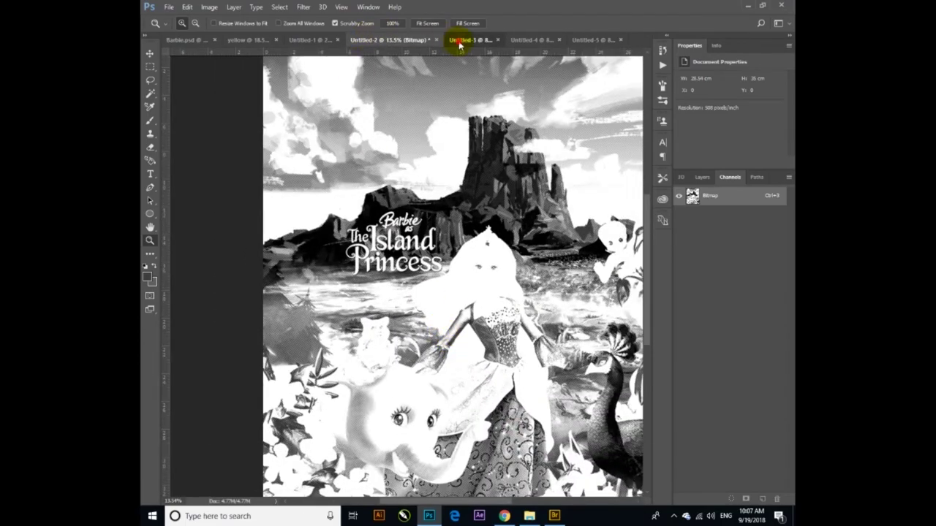
Step: Convert the laji channel document to a halftone bitmap with 52 lines/inch, a 37-degree angle and round dots
left_click(459, 41)
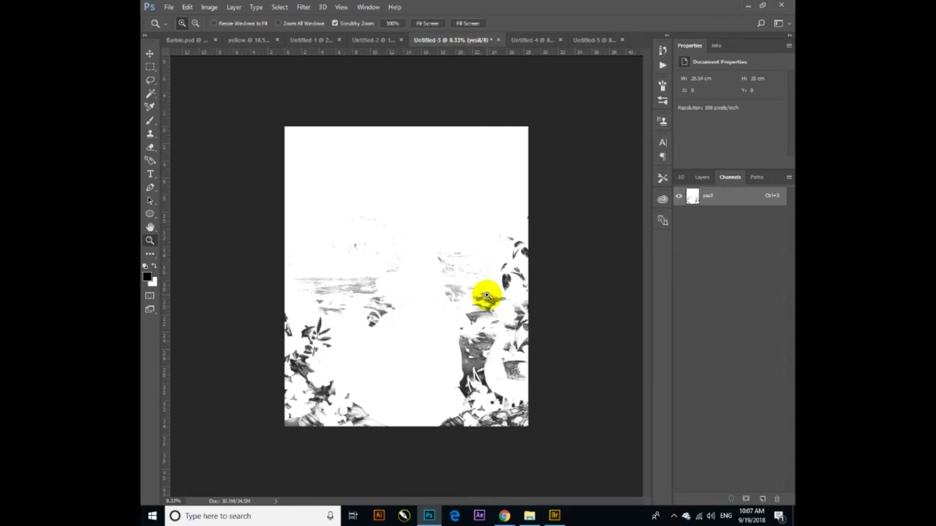
left_click(520, 41)
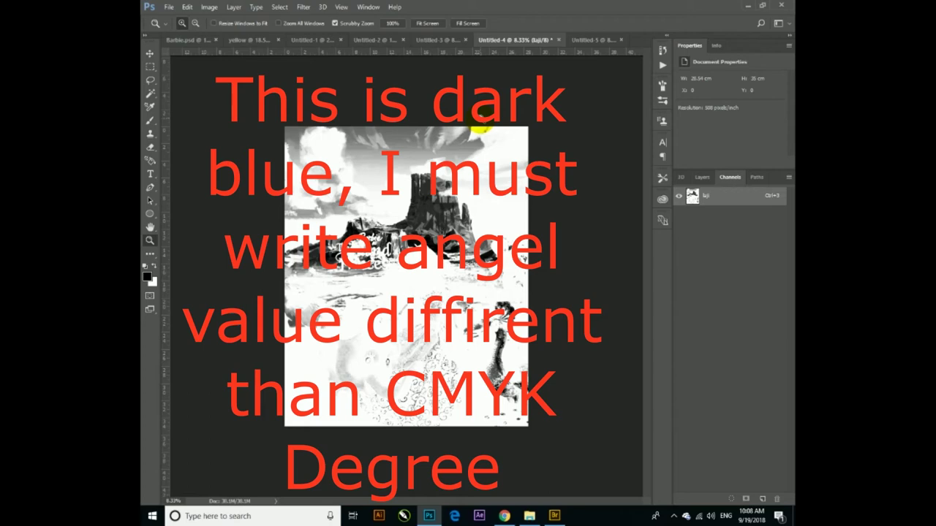
left_click(208, 8)
mouse_move(221, 22)
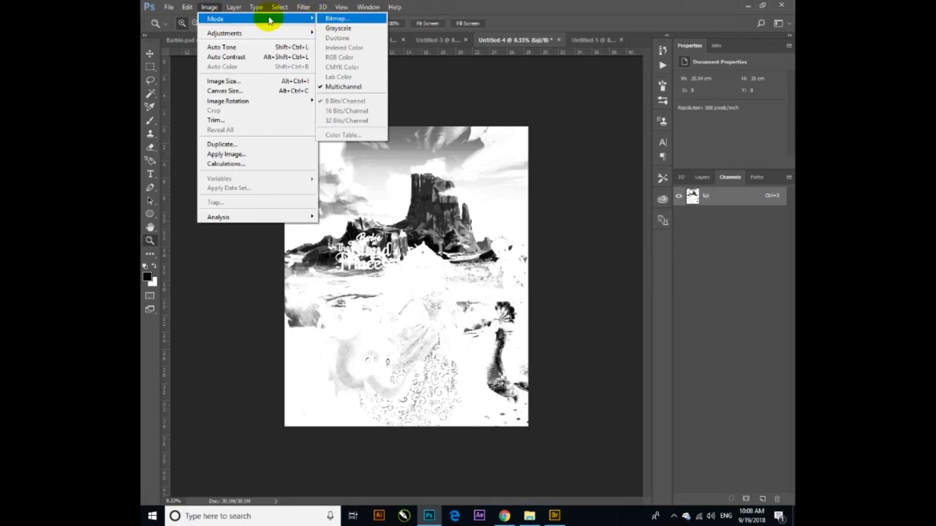
left_click(335, 19)
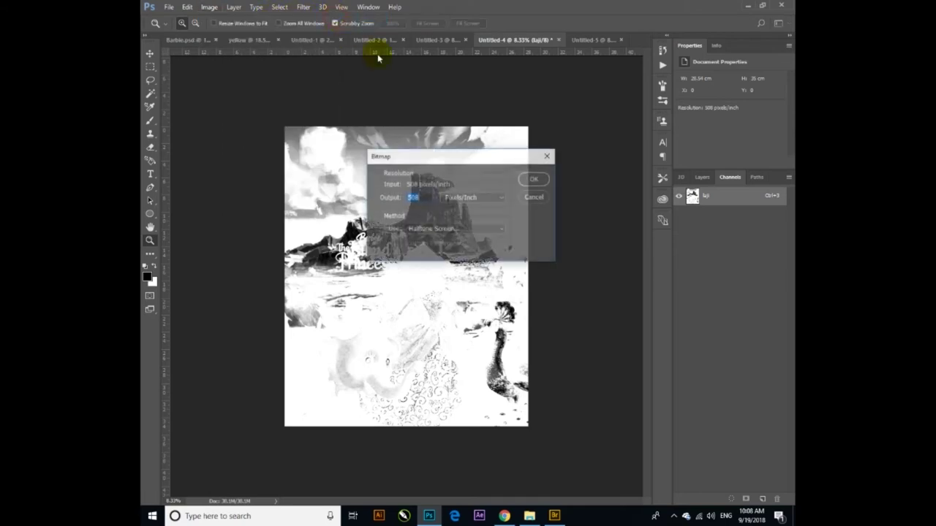
left_click(534, 179)
double_click(424, 183)
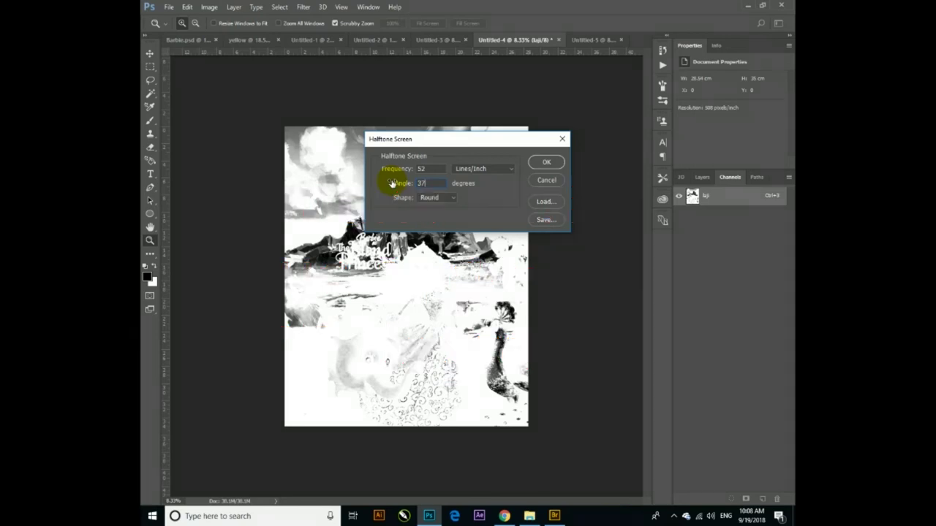
key("Return")
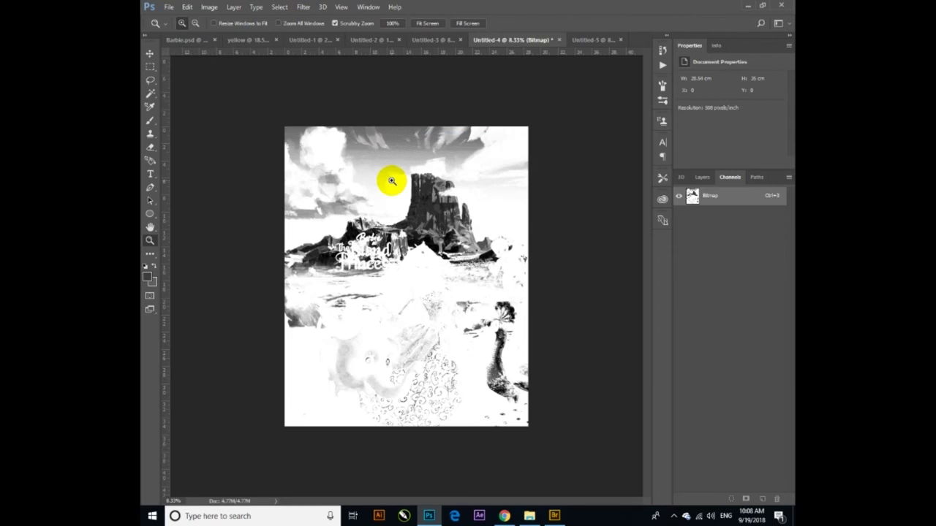
Step: Convert the yesil channel document to a 508 pixels/inch halftone bitmap with 52 lines/inch, a 57-degree angle and round dots
left_click(443, 41)
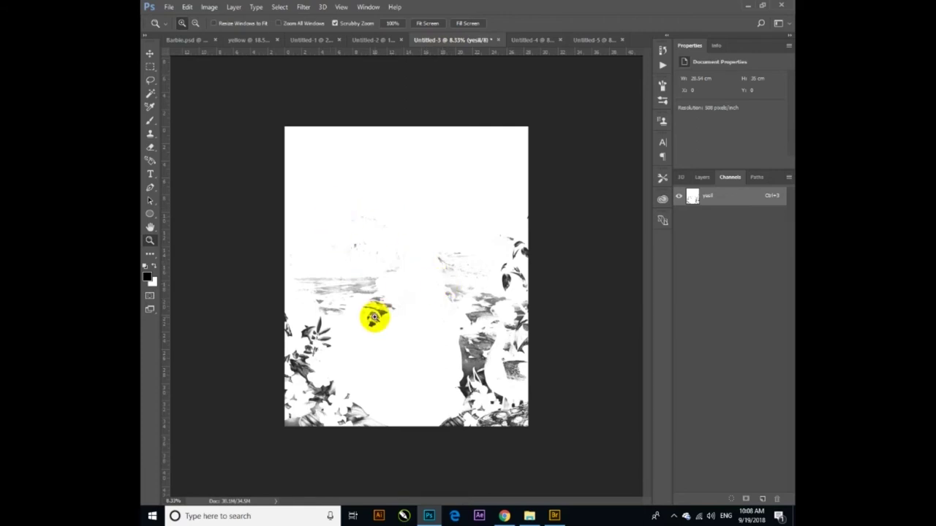
left_click(209, 8)
mouse_move(264, 18)
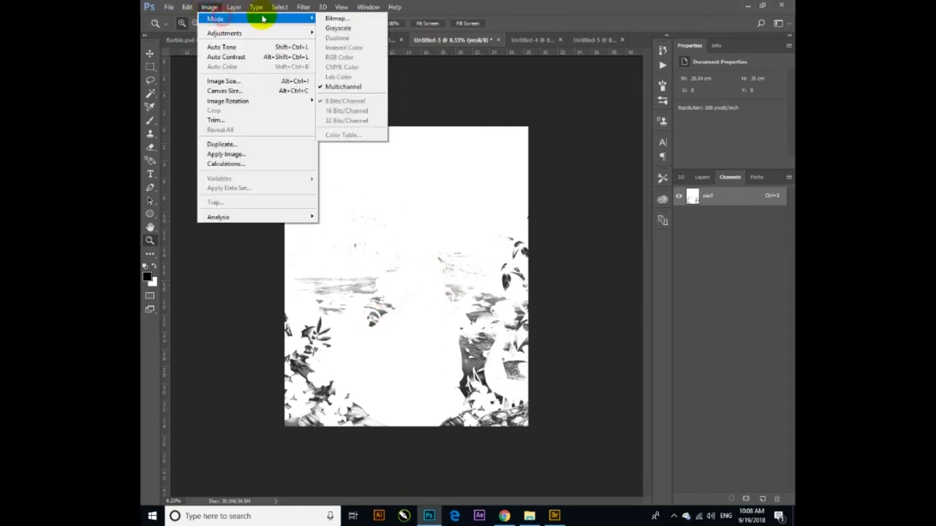
left_click(341, 19)
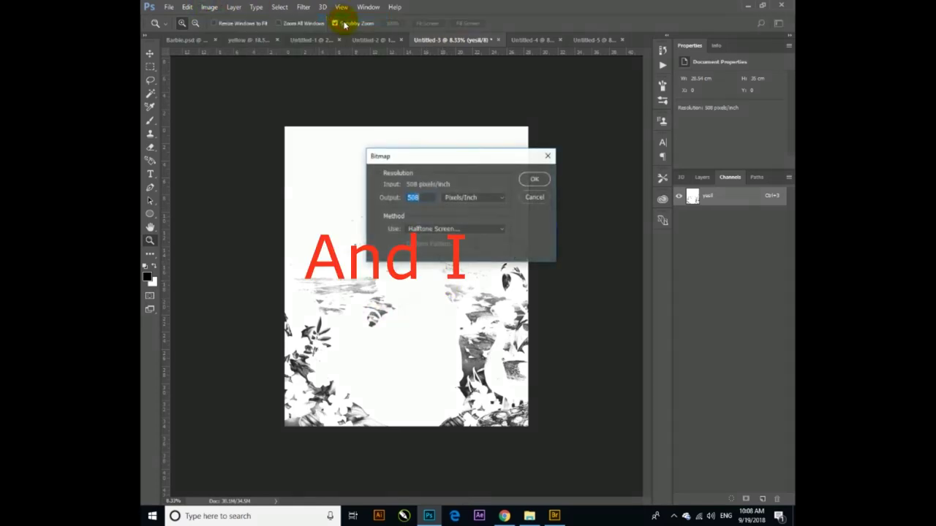
left_click(536, 180)
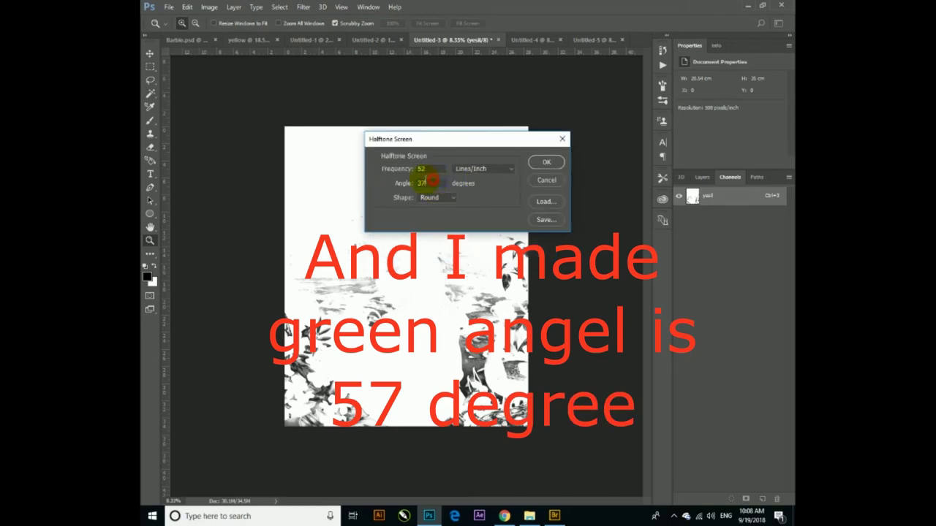
left_click_drag(430, 180, 363, 172)
type("57")
key("Return")
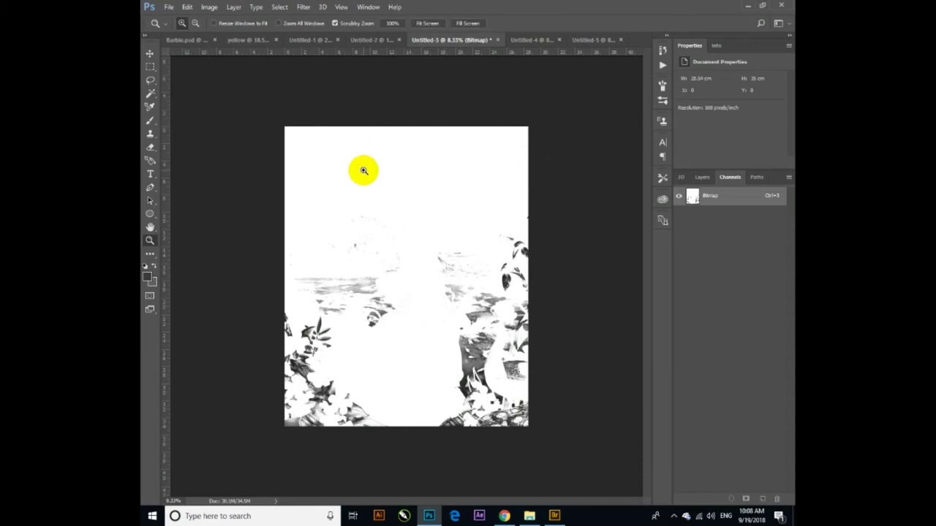
Step: Convert the Black channel document to a 508 pixels/inch halftone bitmap with 52 lines/inch, a 45-degree angle and round dots, and inspect it
left_click(577, 40)
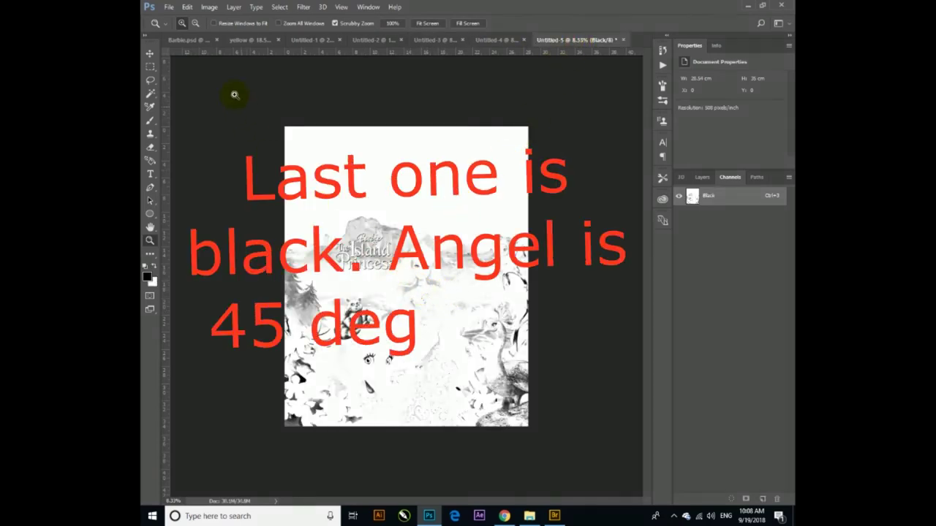
left_click(208, 9)
mouse_move(219, 18)
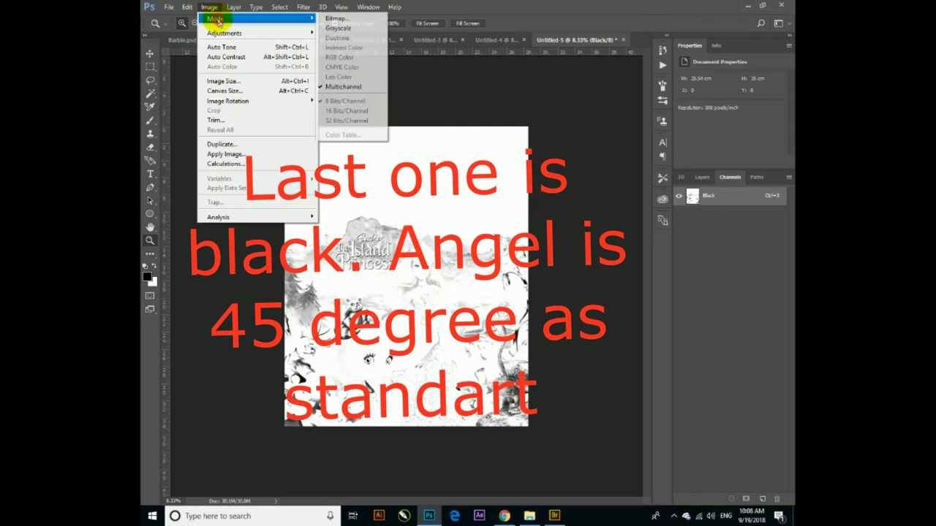
left_click(333, 20)
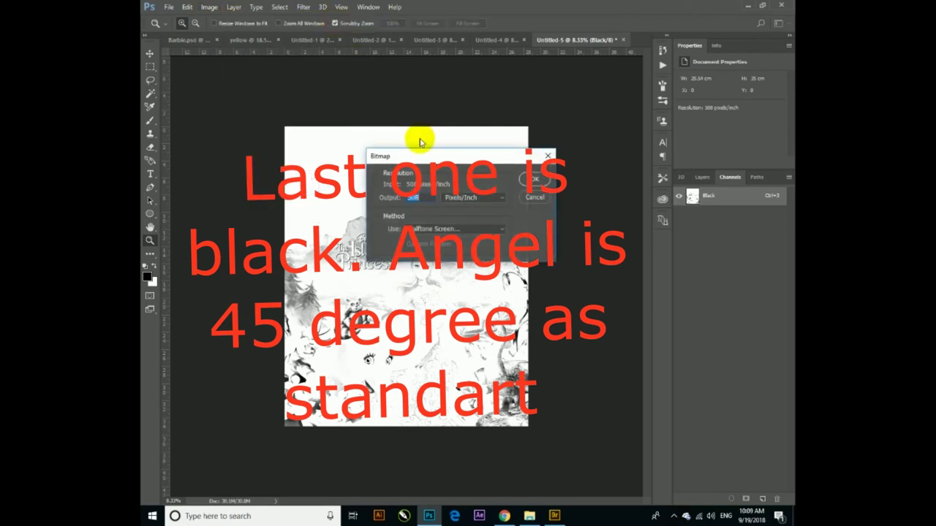
left_click(545, 182)
double_click(427, 184)
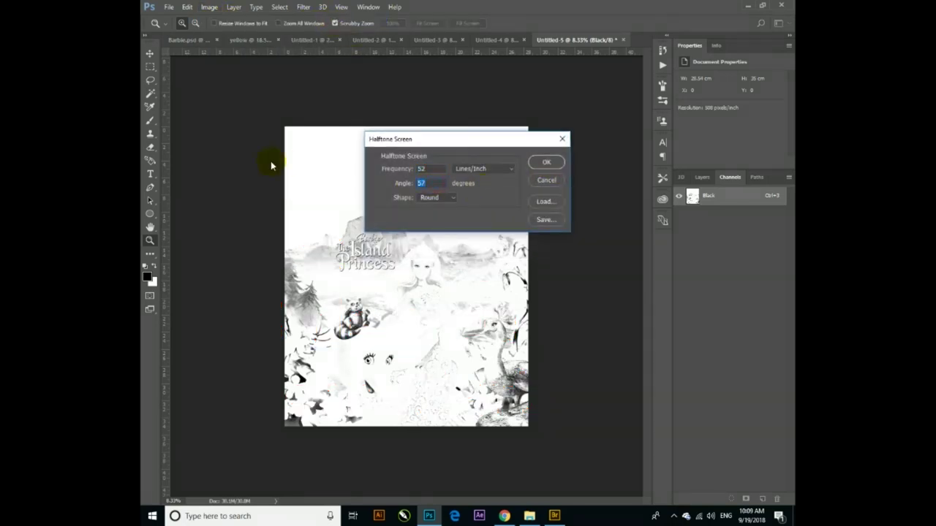
key("Return")
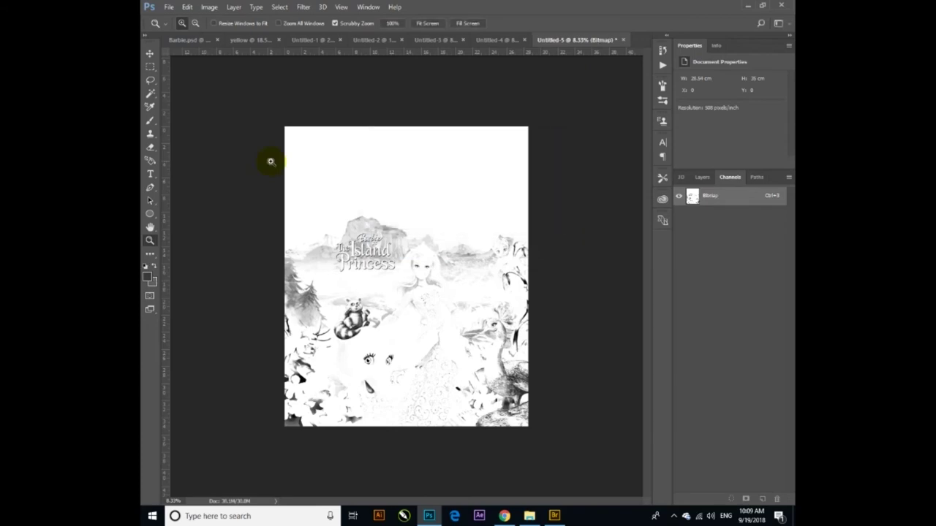
left_click_drag(344, 236, 359, 251)
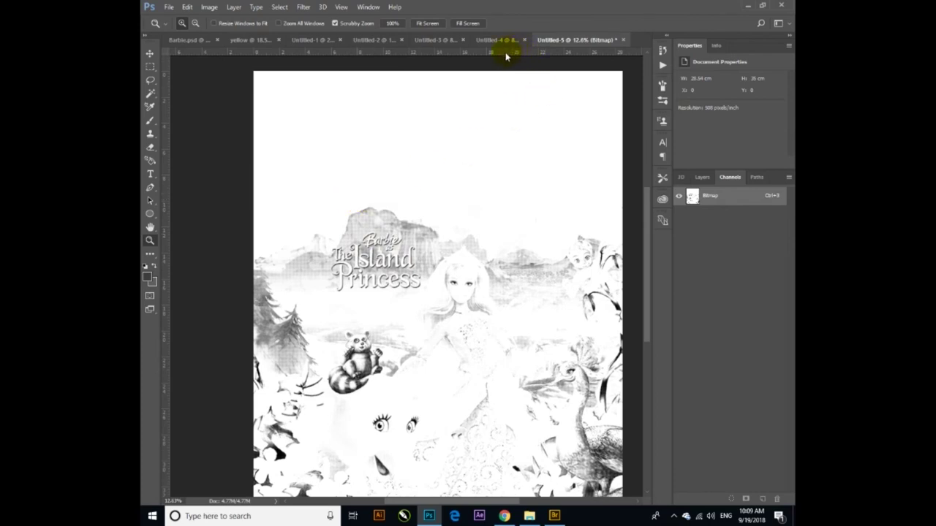
Step: Return to Barbie.psd and go through its six spot channels, from Yellow down to the last Black
left_click(188, 41)
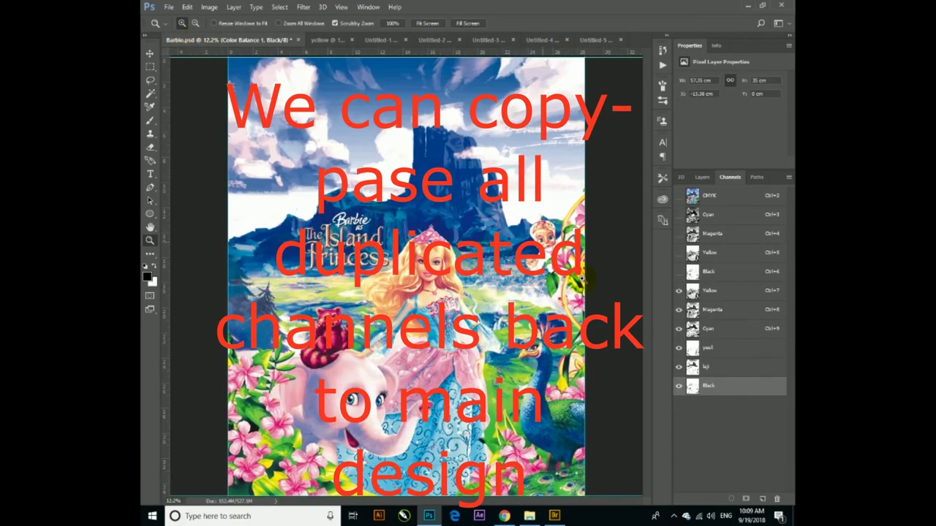
left_click(721, 309)
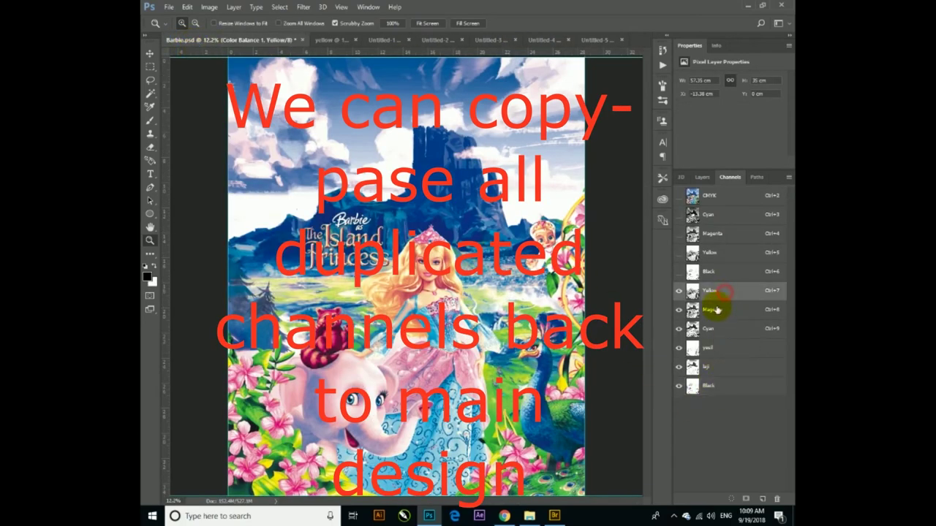
left_click(722, 328)
left_click(724, 353)
left_click(725, 367)
left_click(725, 387)
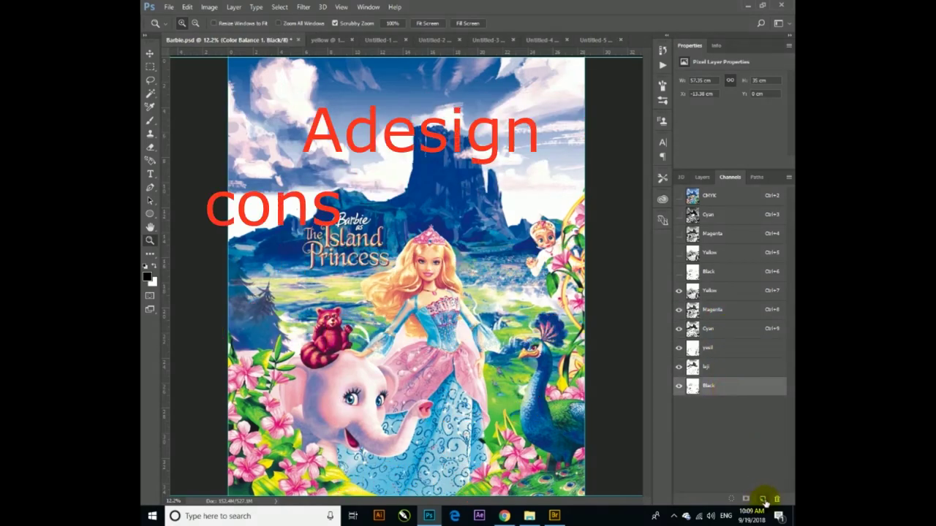
left_click(719, 293)
left_click(715, 310)
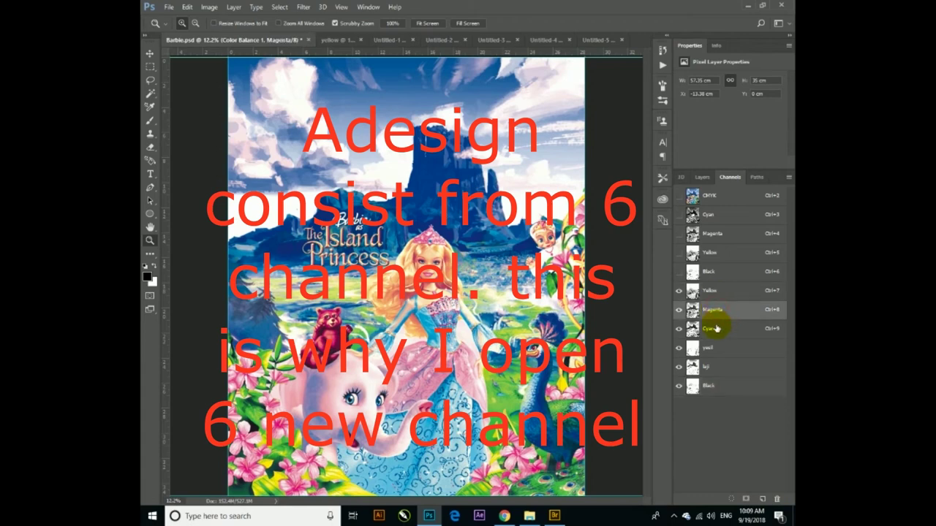
left_click(716, 328)
left_click(717, 348)
left_click(722, 372)
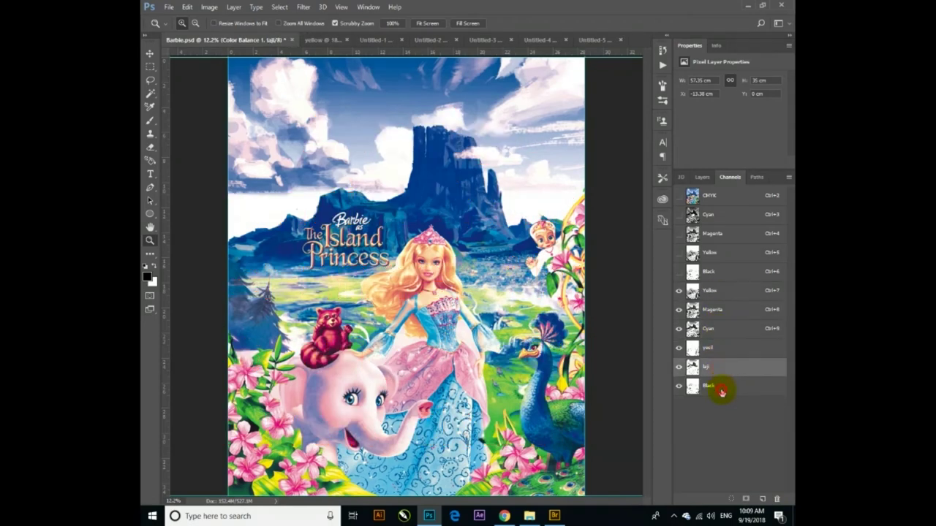
left_click(725, 387)
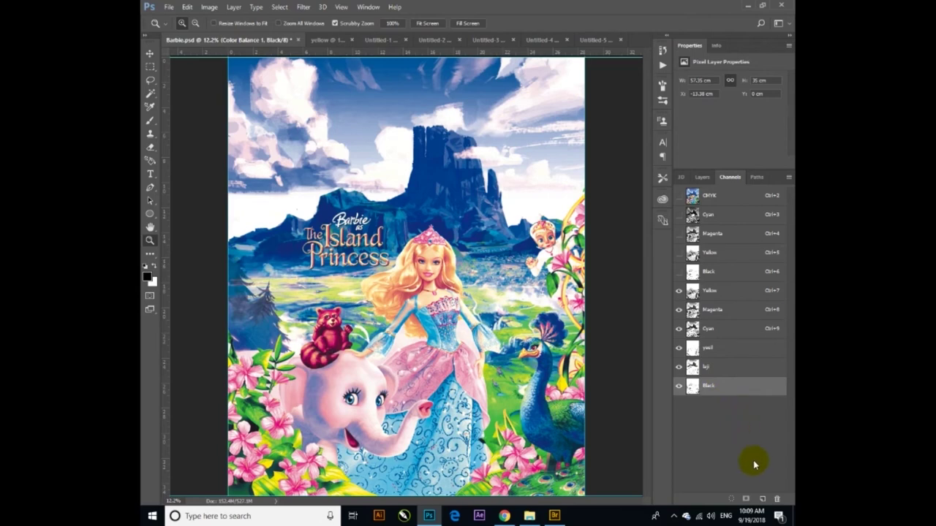
Step: Add six new blank alpha channels below the spot channels in Barbie.psd
left_click(764, 499)
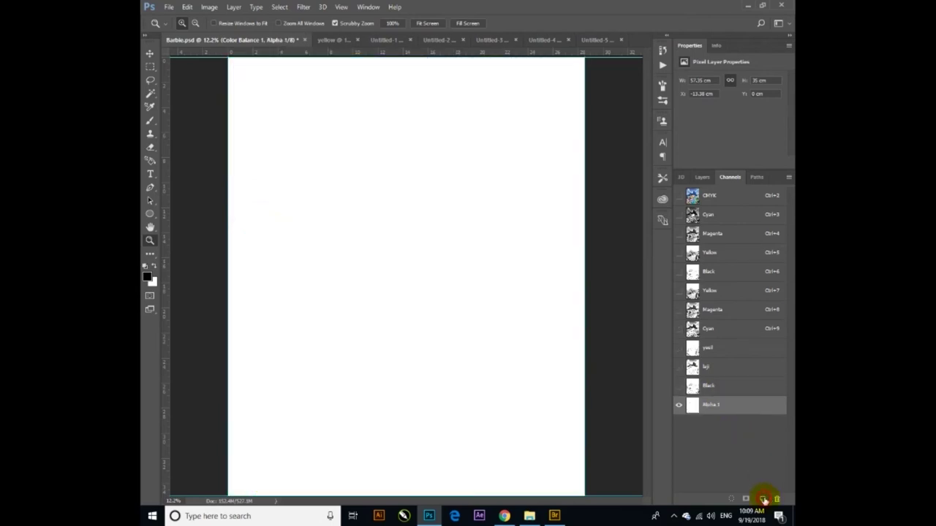
left_click(763, 499)
left_click(763, 500)
left_click(763, 499)
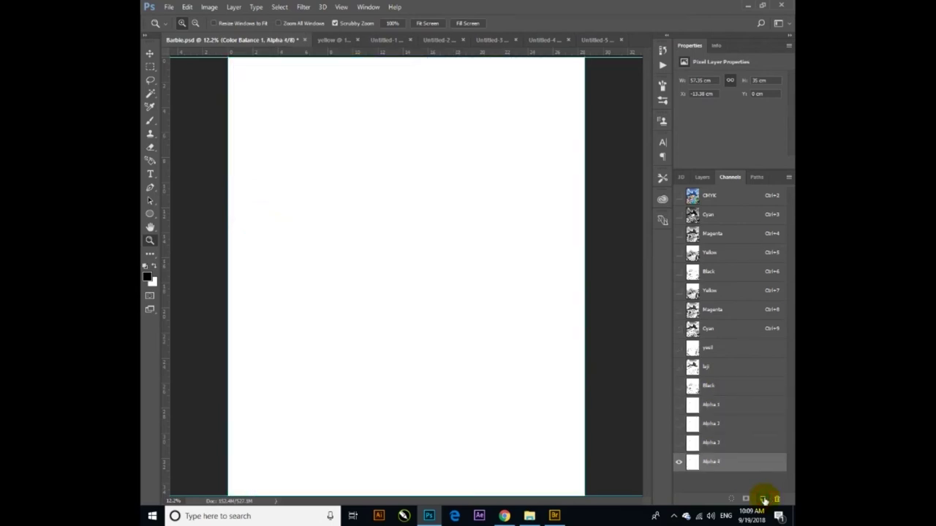
left_click(763, 499)
left_click(763, 499)
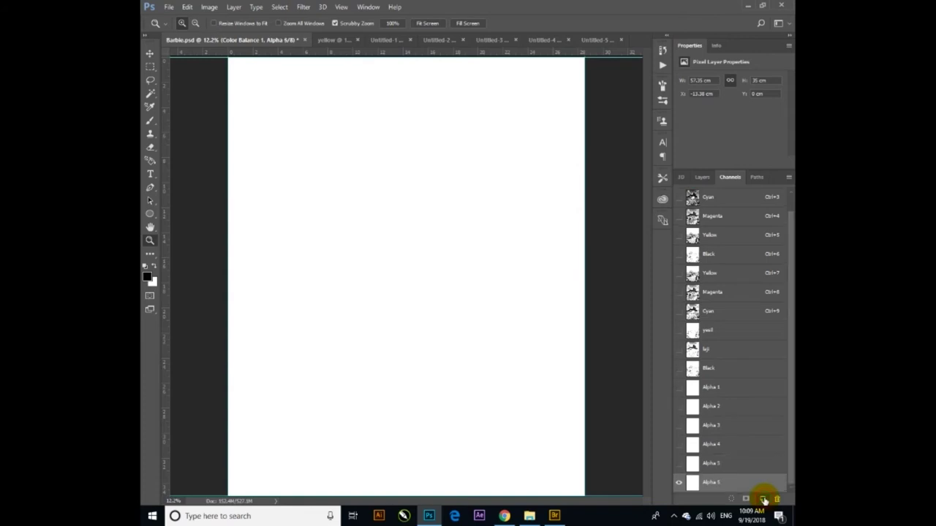
Step: Copy the entire yellow halftone bitmap into the Alpha 1 channel of Barbie.psd
left_click(731, 386)
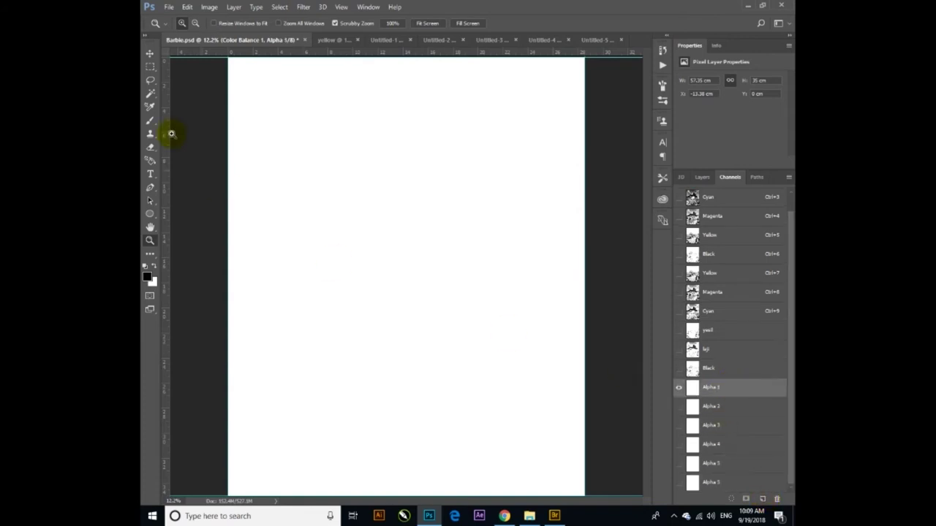
left_click(325, 40)
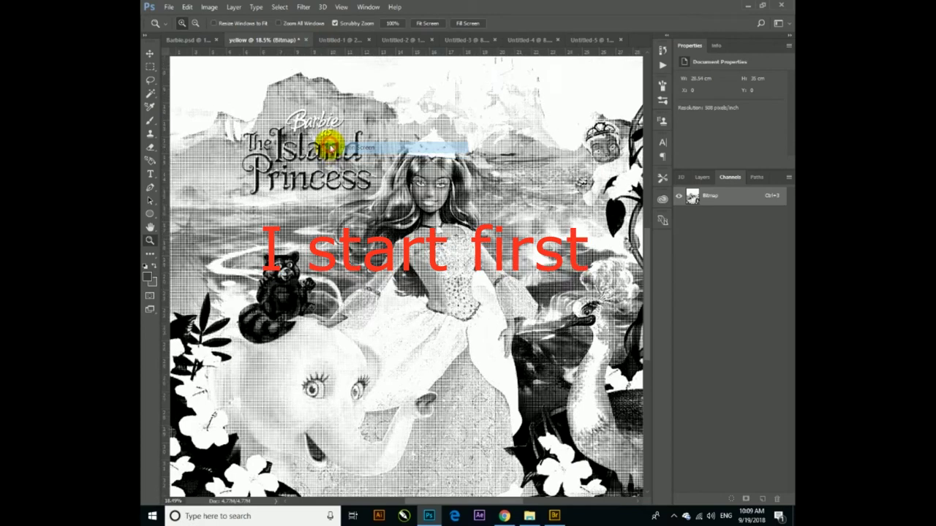
left_click(328, 143, "alt")
key("ctrl+a")
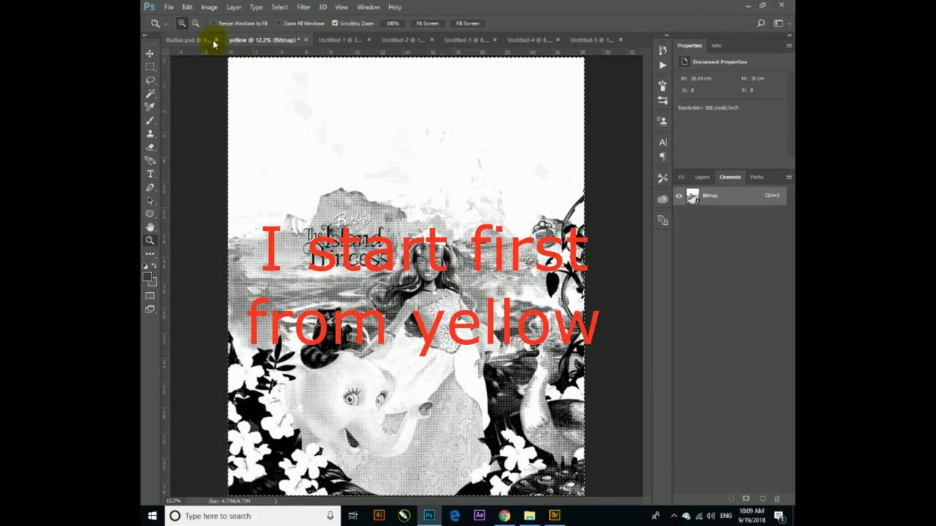
left_click(189, 39)
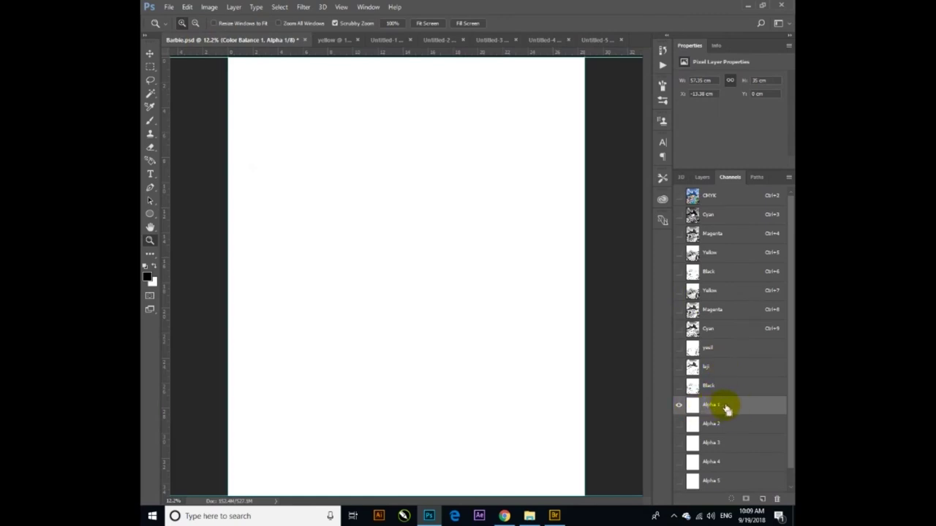
key("ctrl+v")
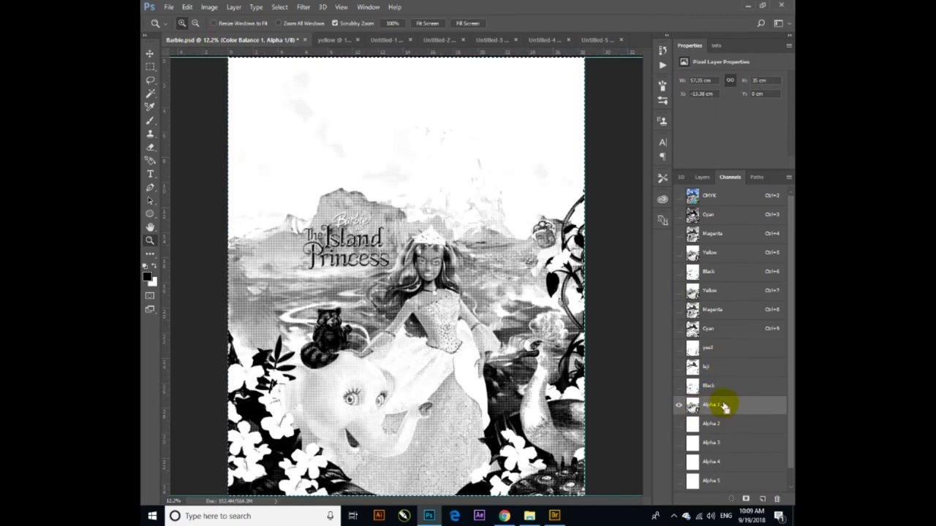
Step: Copy the entire magenta halftone bitmap from Untitled-1 into the Alpha 2 channel of Barbie.psd
left_click(386, 41)
key("ctrl+a")
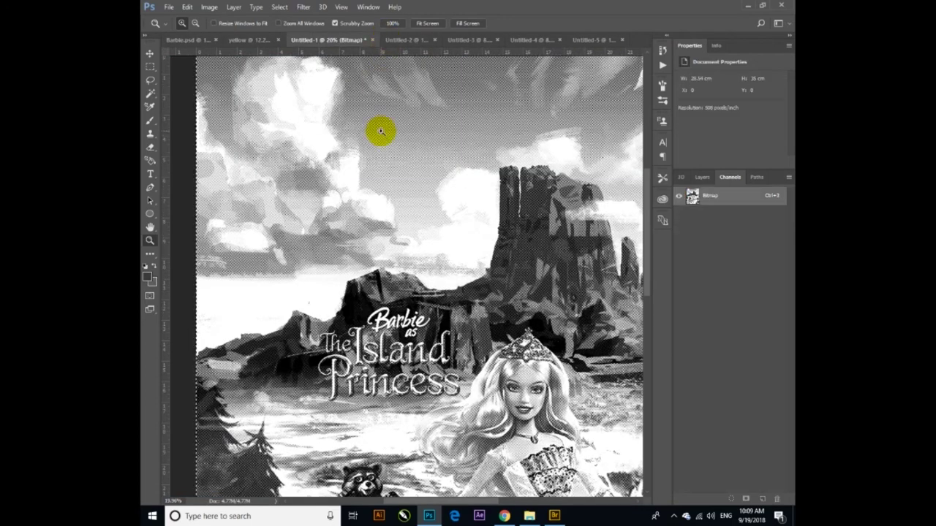
left_click(193, 39)
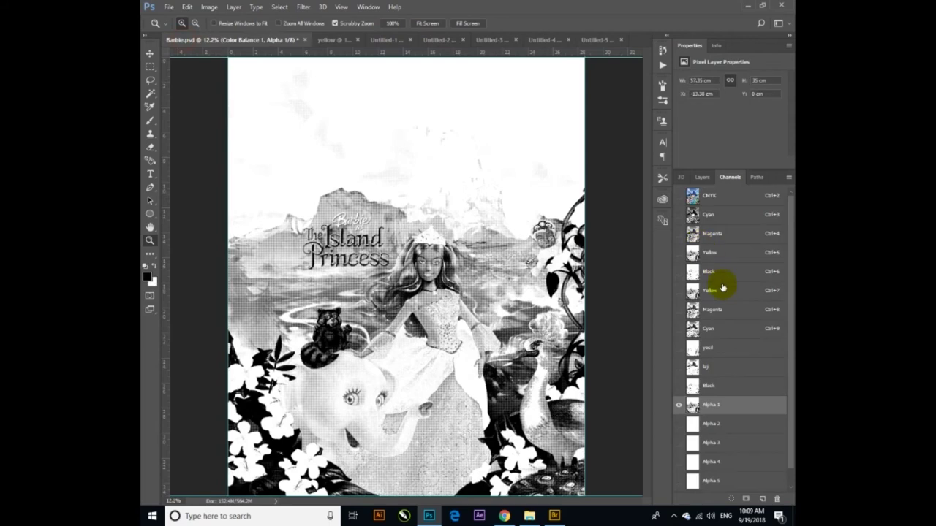
left_click(733, 427)
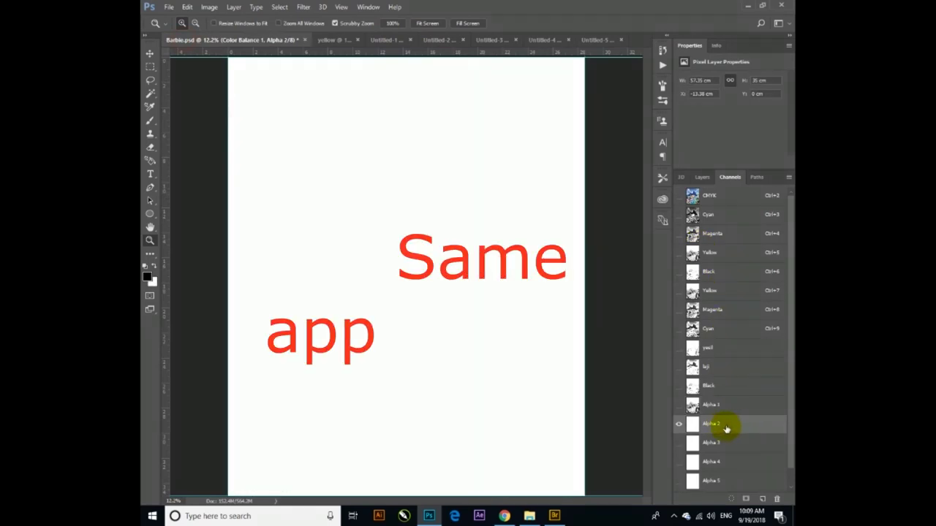
key("ctrl+v")
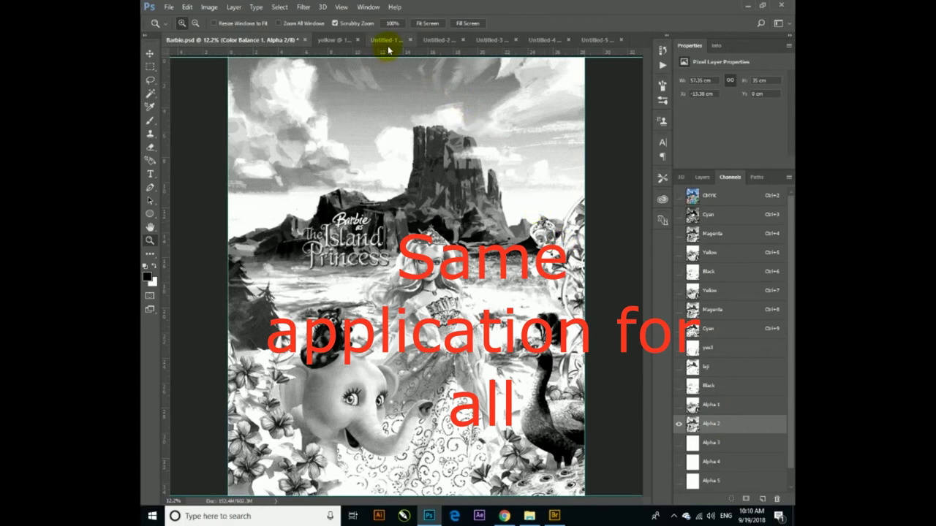
Step: Copy the entire cyan halftone bitmap from Untitled-2 into the Alpha 3 channel of Barbie.psd
left_click(439, 40)
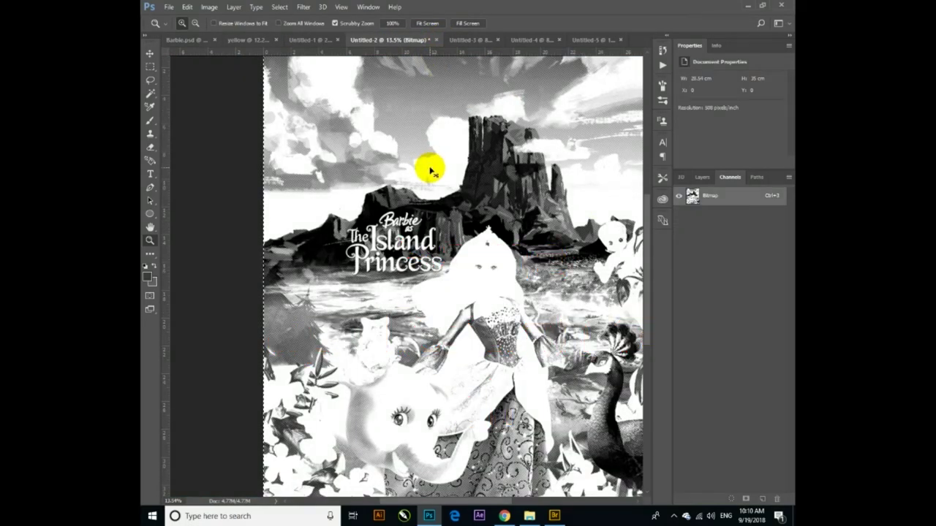
left_click(196, 41)
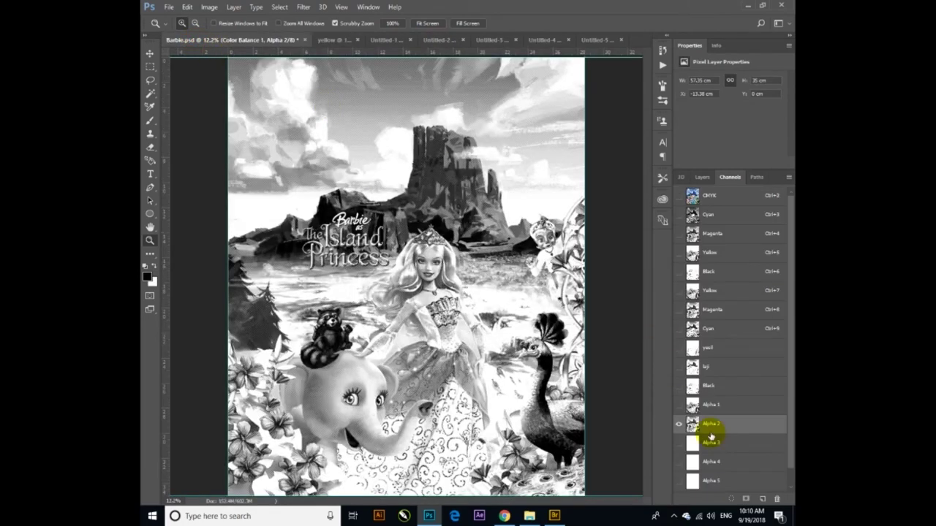
left_click(731, 444)
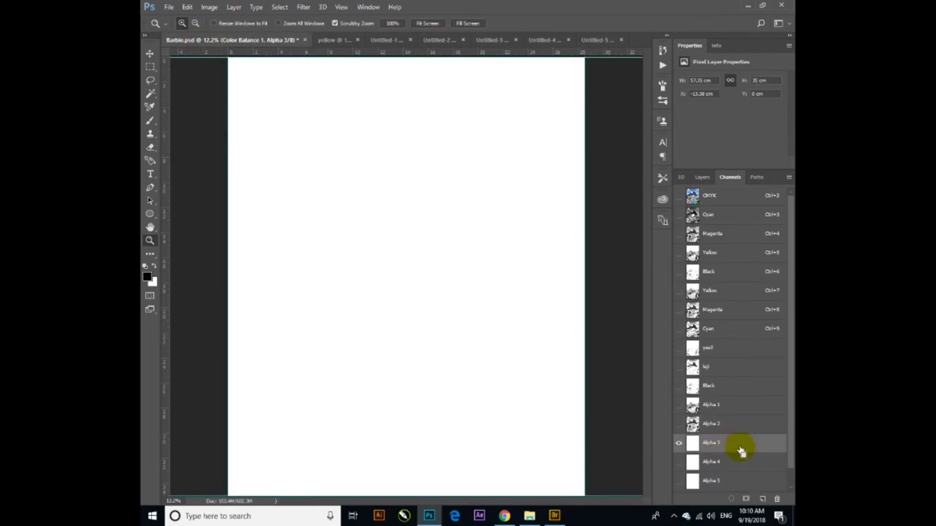
key("ctrl+v")
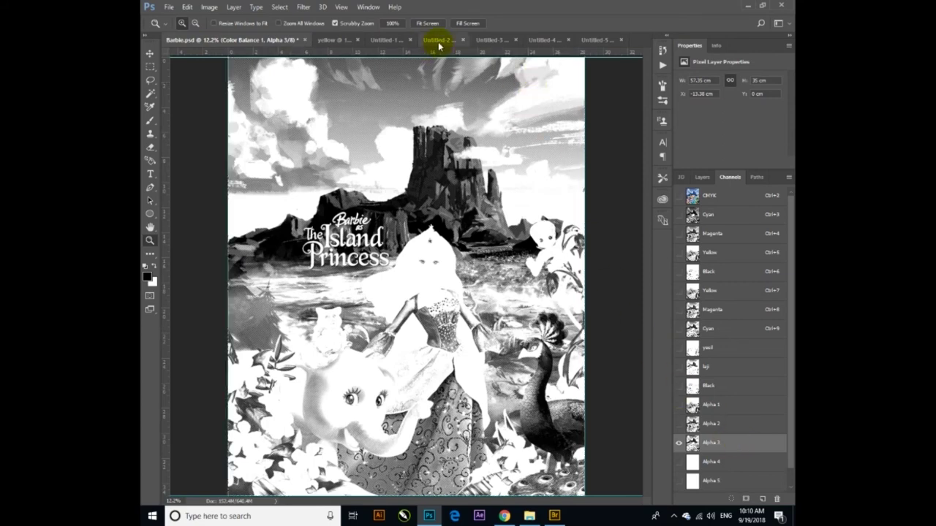
Step: Copy the entire halftone bitmap from Untitled-3 into the Alpha 4 channel of Barbie.psd
left_click(487, 41)
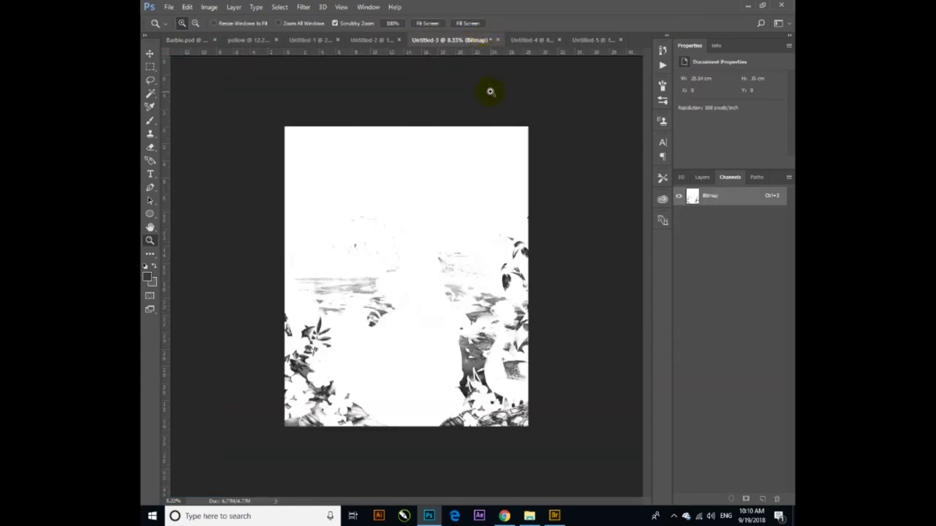
key("ctrl+a")
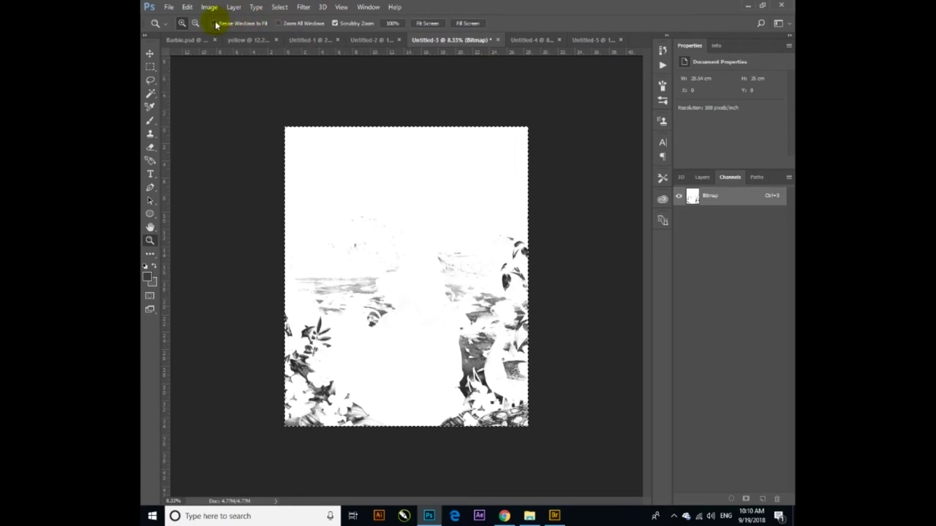
left_click(180, 42)
left_click(735, 462)
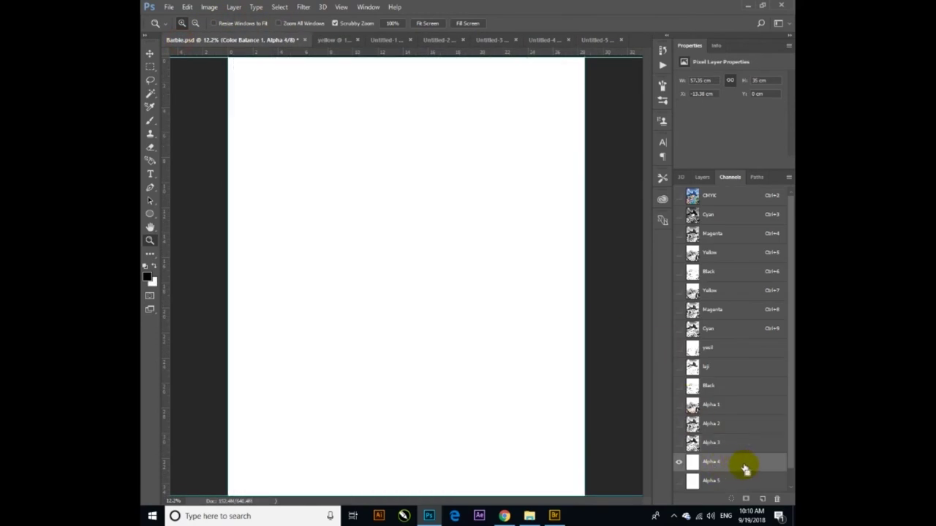
key("ctrl+v")
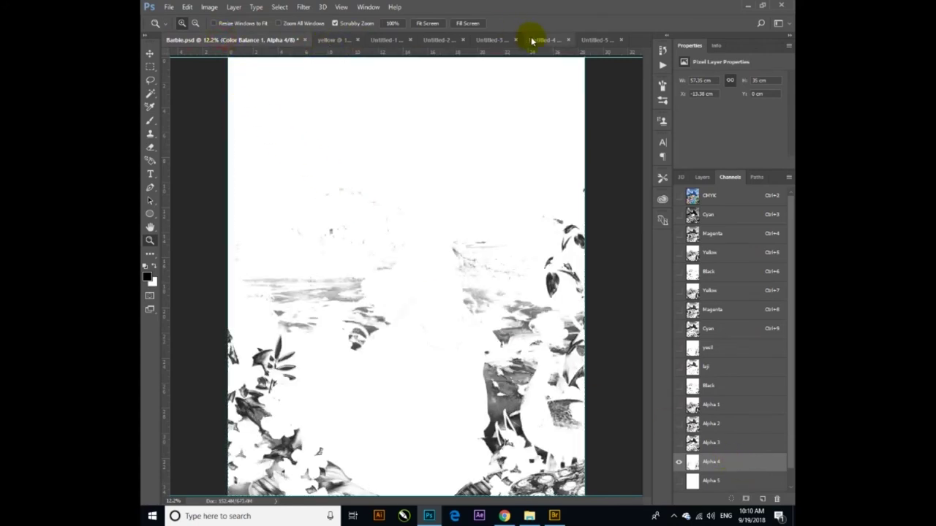
Step: Copy the entire halftone bitmap from Untitled-4 into the Alpha 5 channel of Barbie.psd
left_click(556, 40)
key("ctrl+a")
left_click(189, 40)
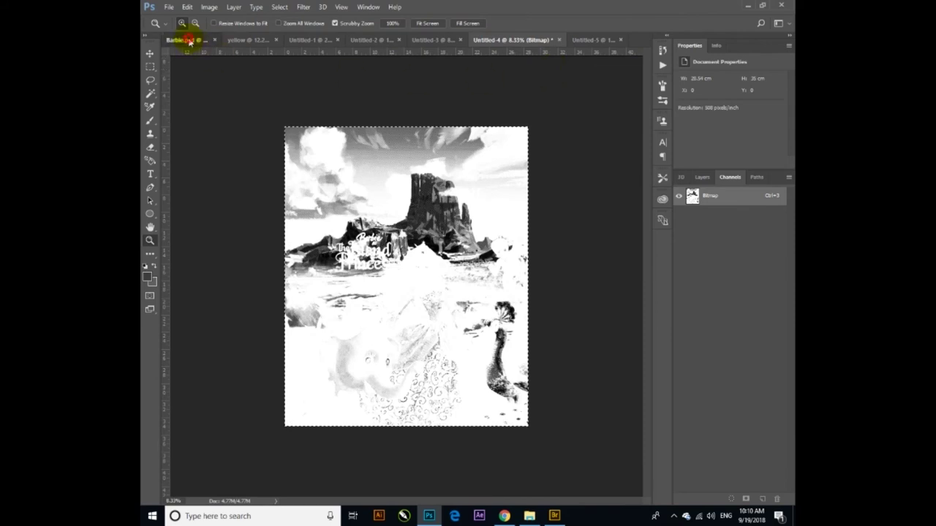
left_click(735, 483)
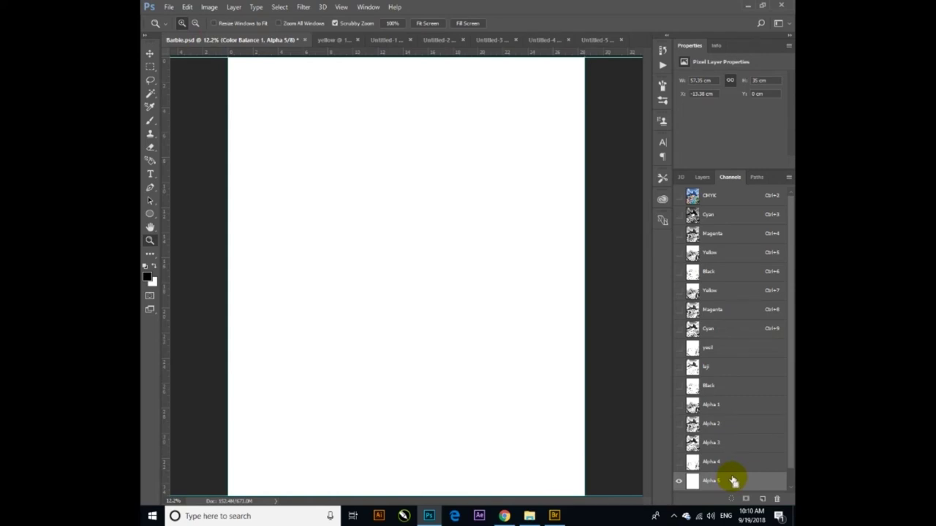
key("ctrl+v")
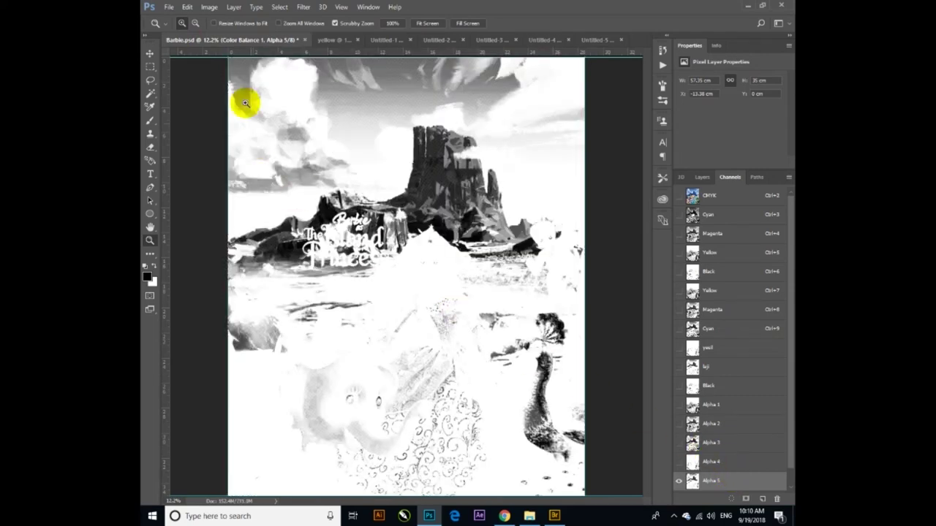
Step: Copy the entire black halftone bitmap from Untitled-5 into the Alpha 6 channel of Barbie.psd and clear the selection
left_click(602, 40)
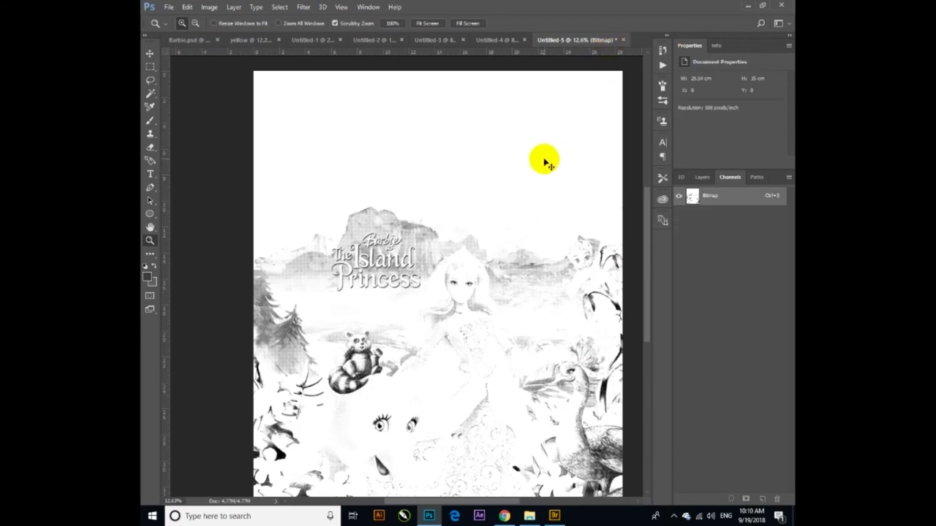
key("ctrl+a")
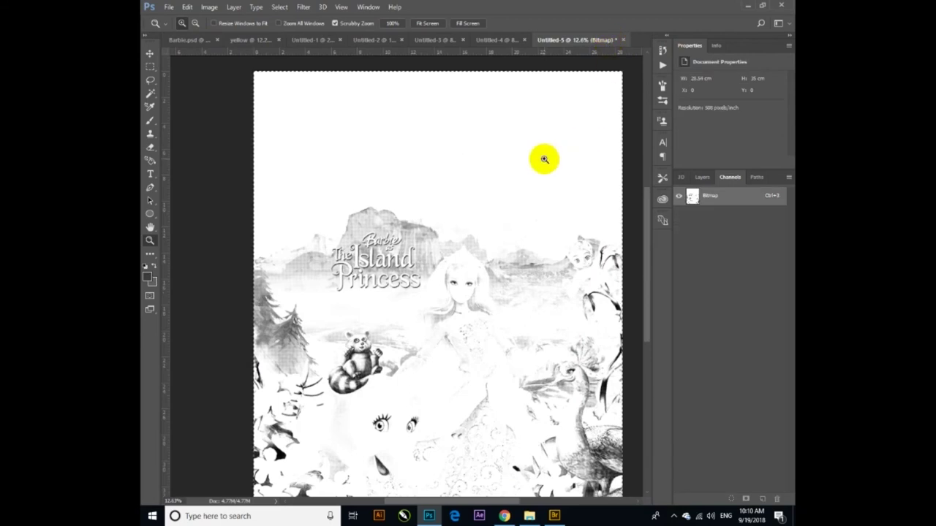
left_click(186, 41)
scroll(731, 412, "down", 1)
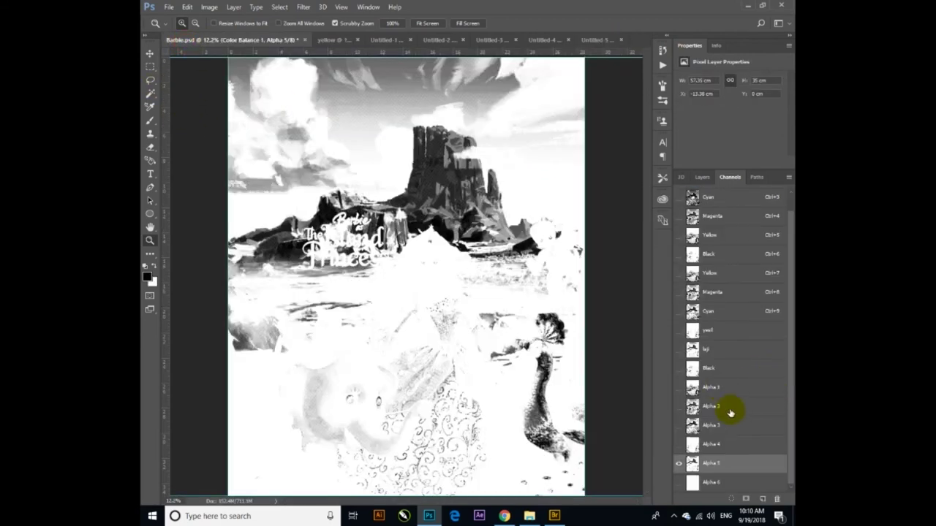
left_click(728, 484)
key("ctrl+v")
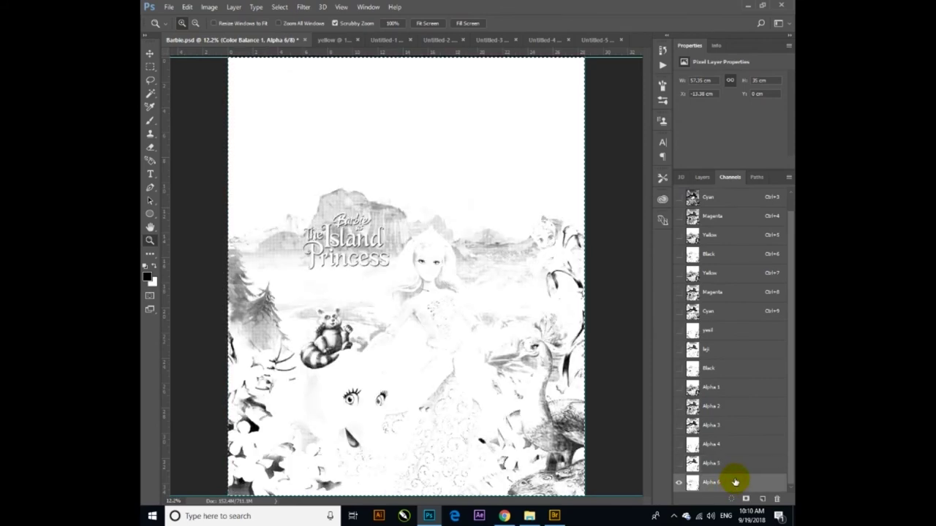
key("ctrl+d")
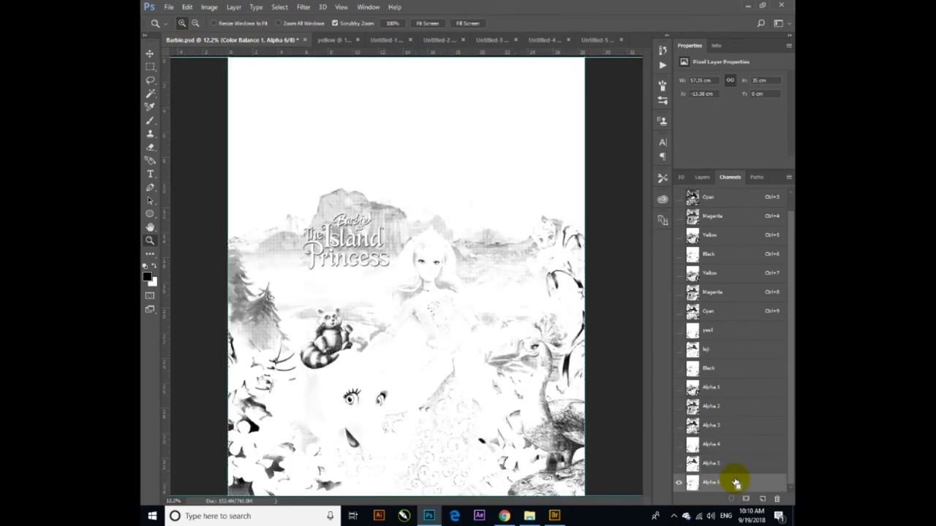
Step: Make the Alpha 1 to Alpha 5 channels visible together with Alpha 6
left_click(679, 464)
left_click(678, 427)
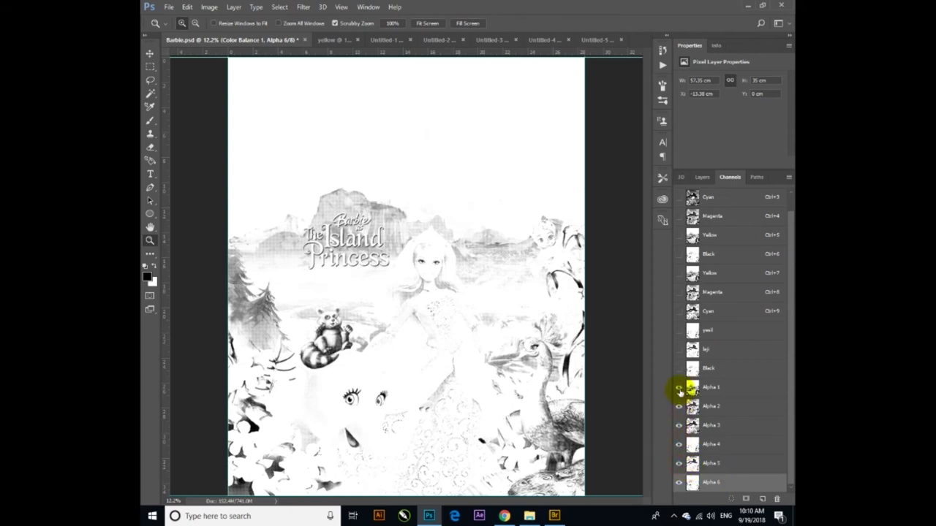
left_click(679, 388)
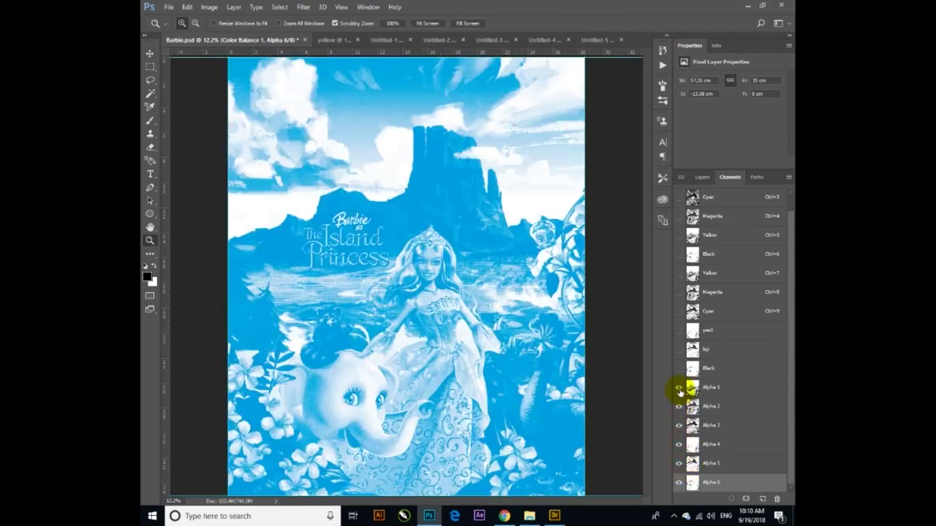
Step: Convert the Alpha 1 channel to a yellow spot color with C 0, M 0, Y 100, K 0
left_click(731, 392)
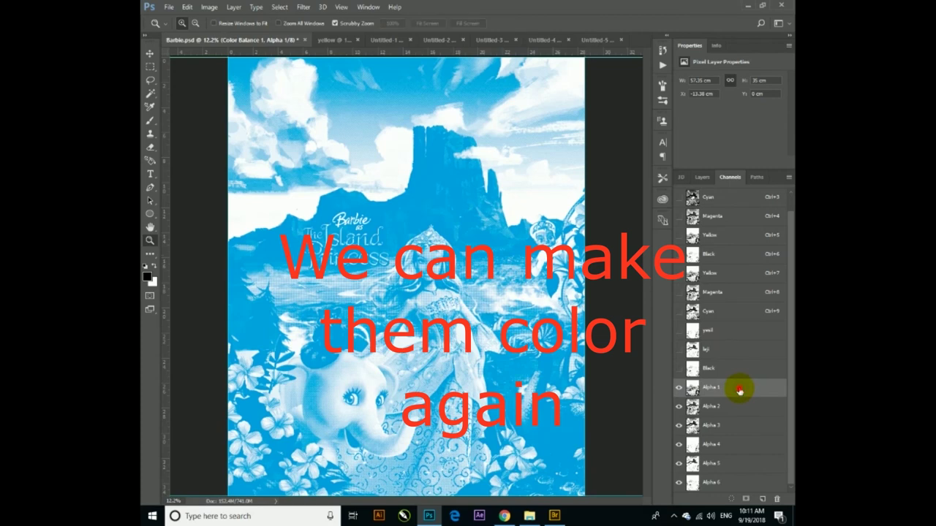
double_click(739, 391)
left_click(424, 197)
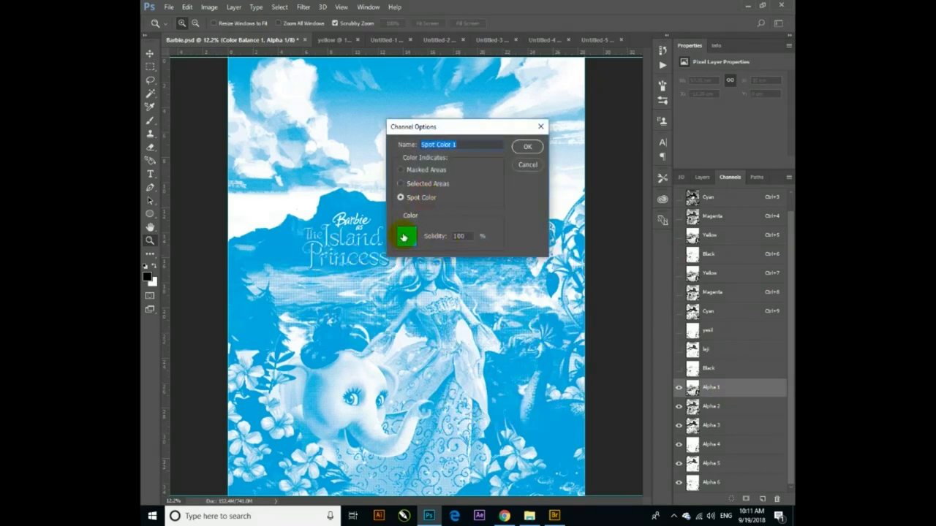
left_click(406, 236)
type("0")
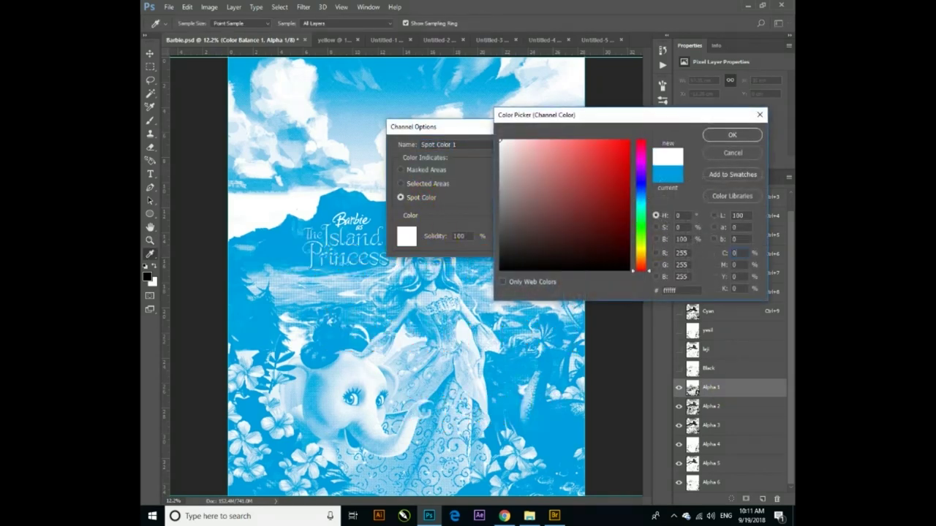
type("1")
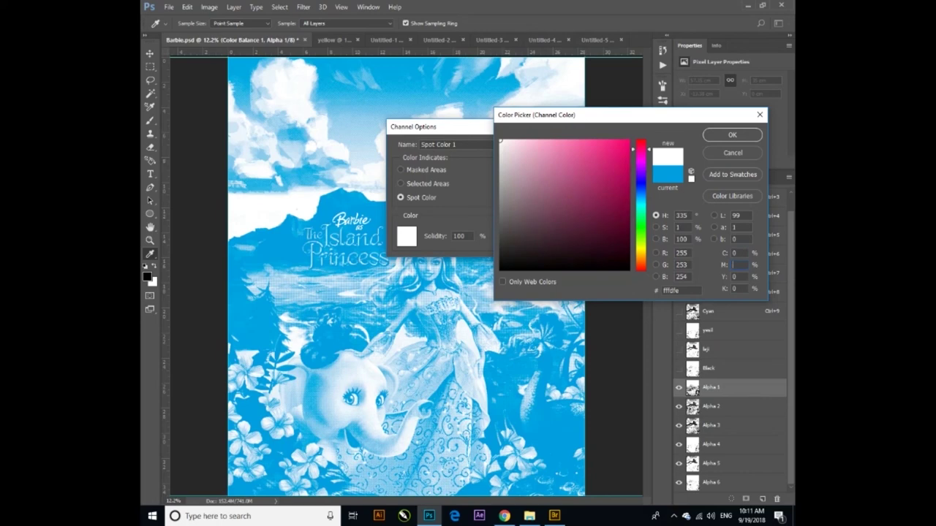
type("000")
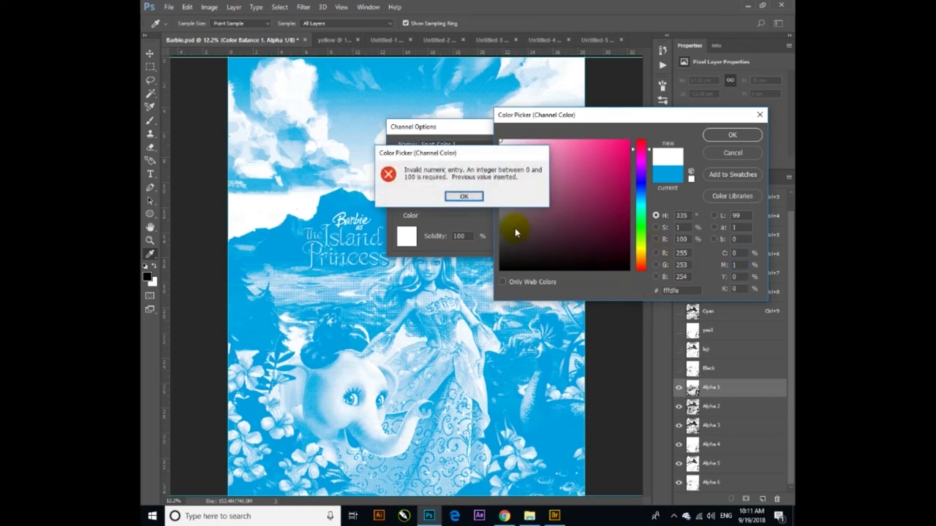
left_click(463, 196)
type("0")
key("Tab")
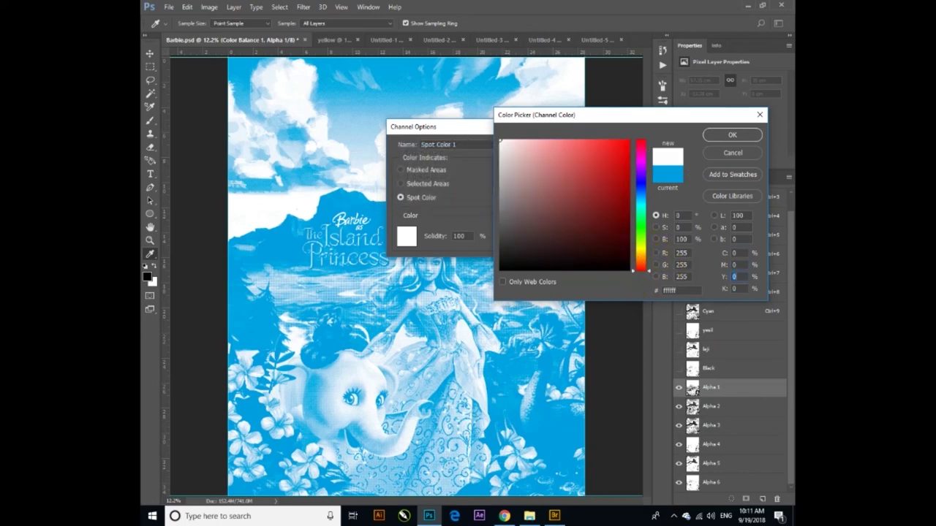
type("100")
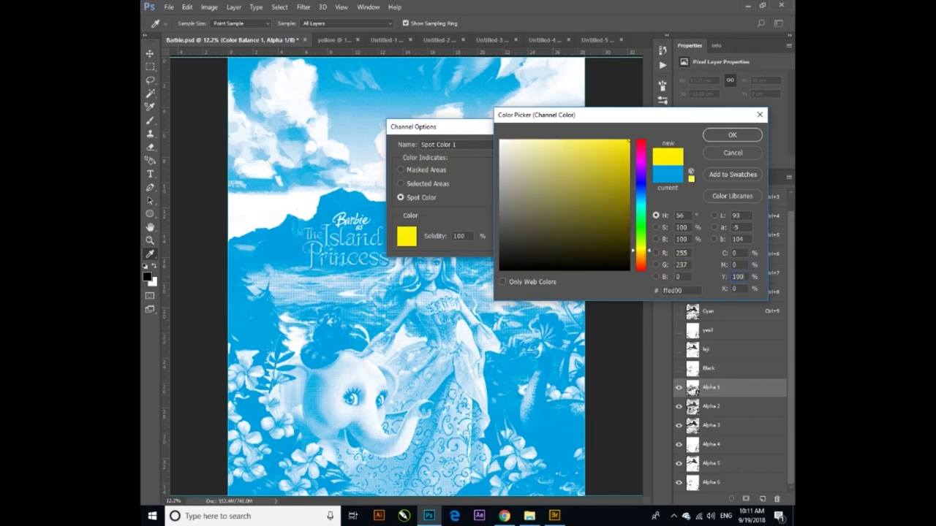
key("Return")
key("Return")
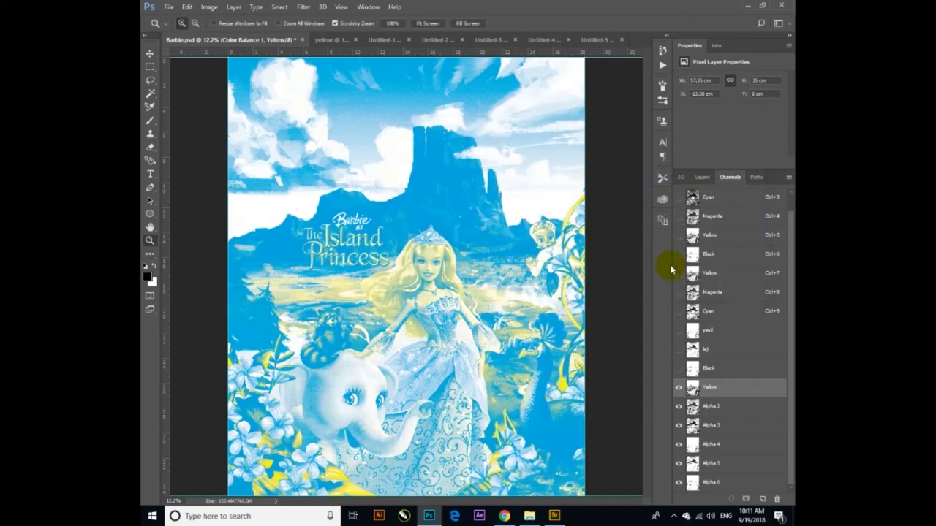
Step: Convert the Alpha 2 channel to a magenta spot color with C 0, M 100, Y 0, K 0
left_click(722, 407)
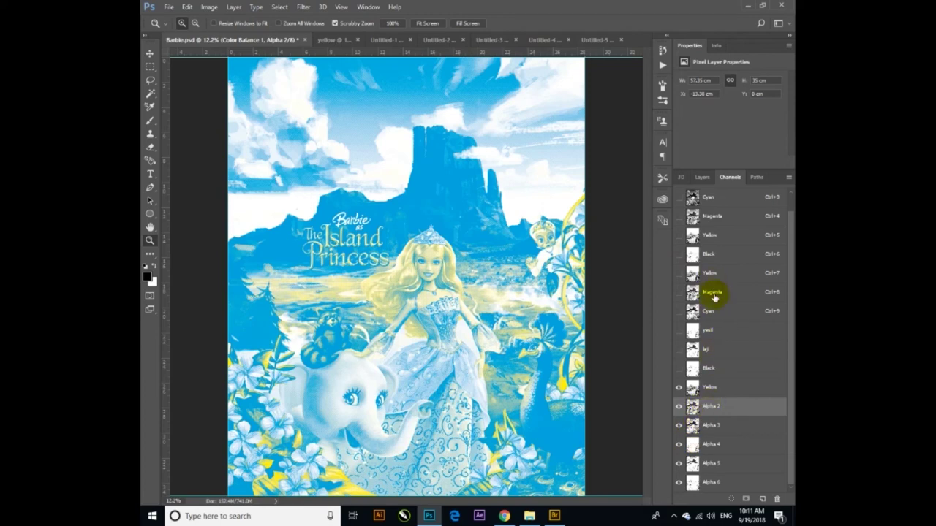
double_click(729, 408)
left_click(401, 198)
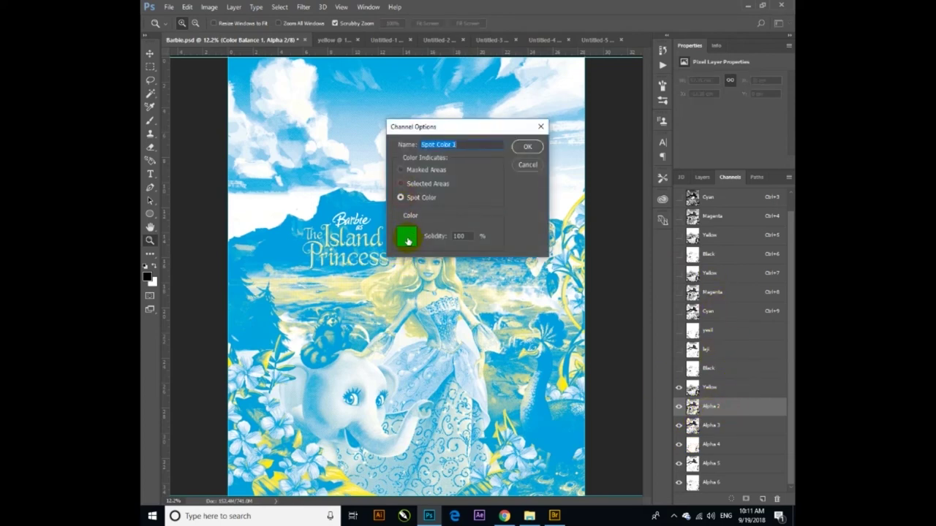
left_click(406, 236)
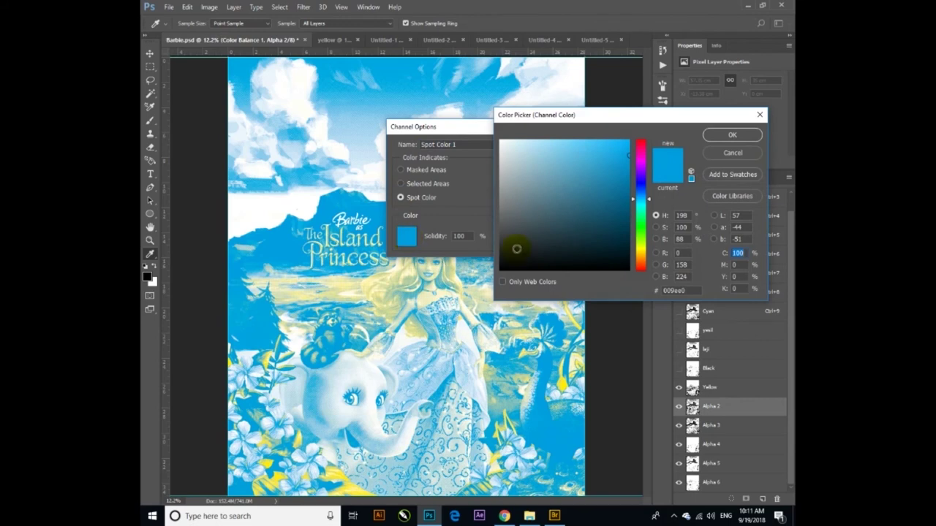
type("0")
key("Tab")
type("100")
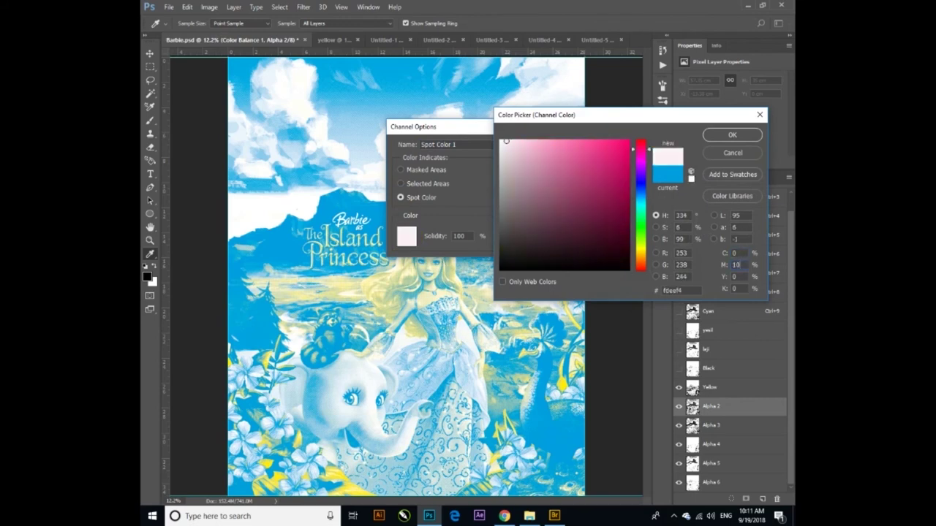
key("Return")
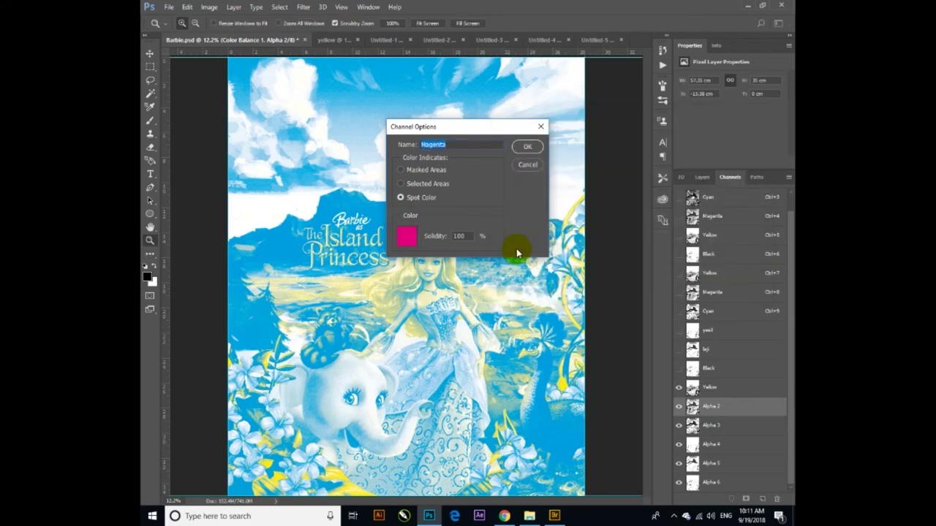
type("Magenta")
key("Return")
key("z")
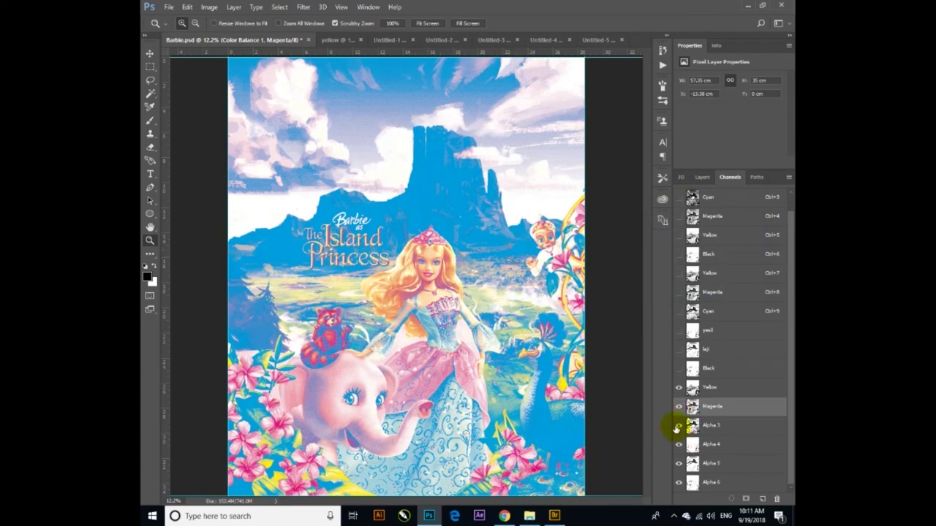
Step: Convert the Alpha 3 channel to a cyan spot color with C 100, M 0, Y 0, K 0
left_click(708, 425)
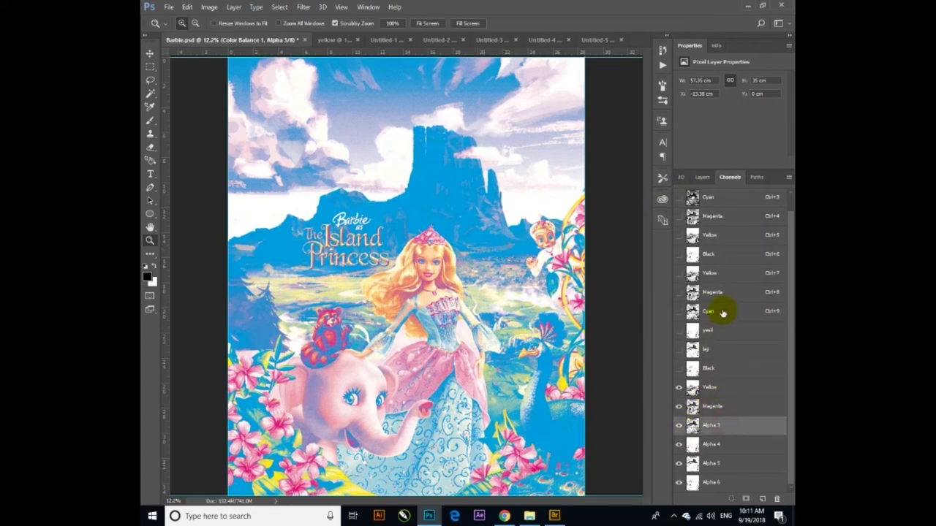
double_click(739, 424)
left_click(404, 198)
left_click(407, 238)
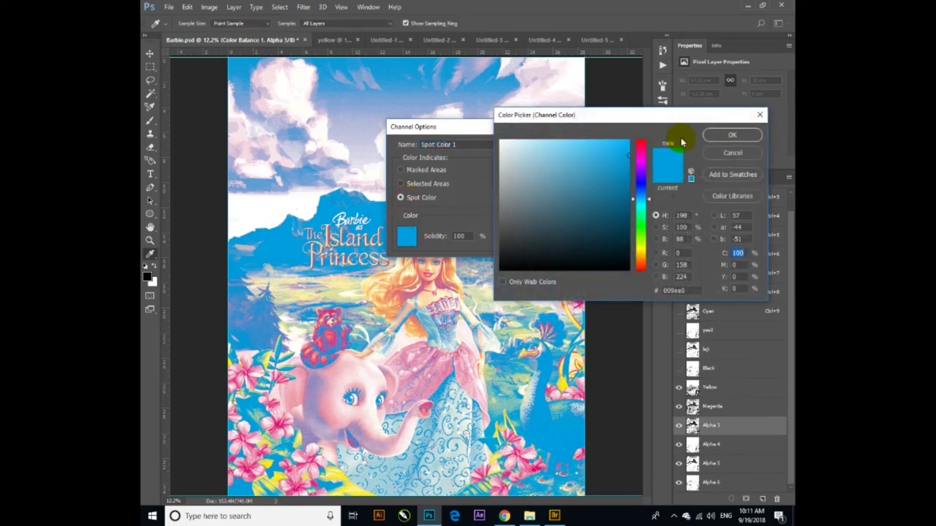
left_click(731, 131)
left_click(526, 146)
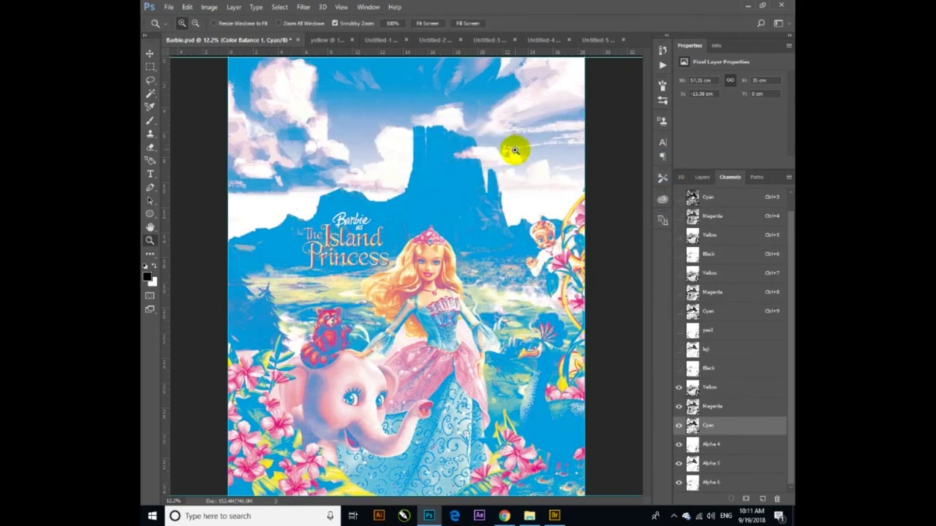
Step: Copy the green ink's hex color code from the original yesil spot channel
left_click(679, 444)
left_click(679, 444)
left_click(728, 445)
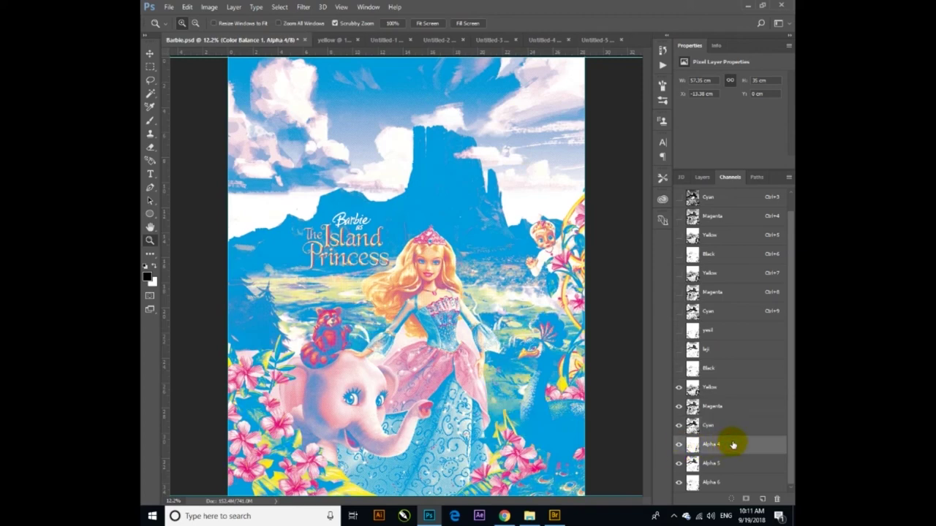
left_click(720, 331)
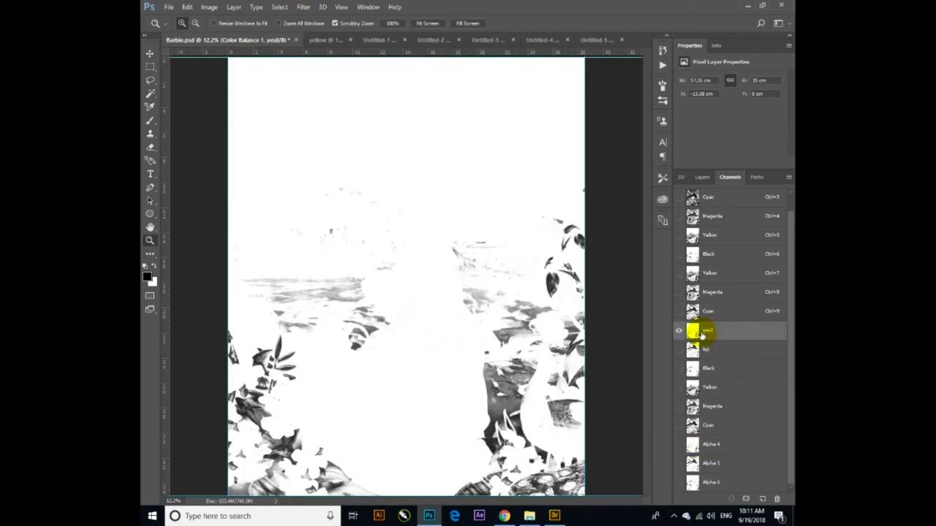
double_click(721, 329)
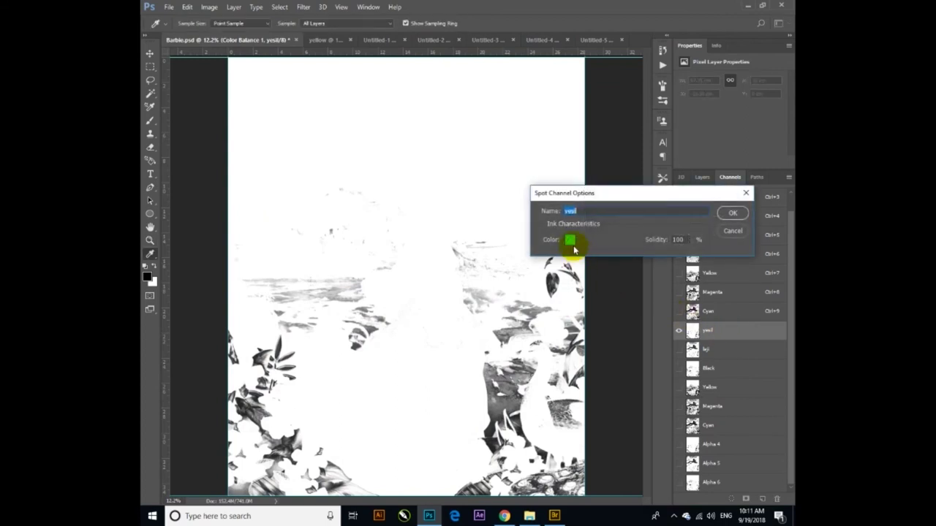
left_click(571, 241)
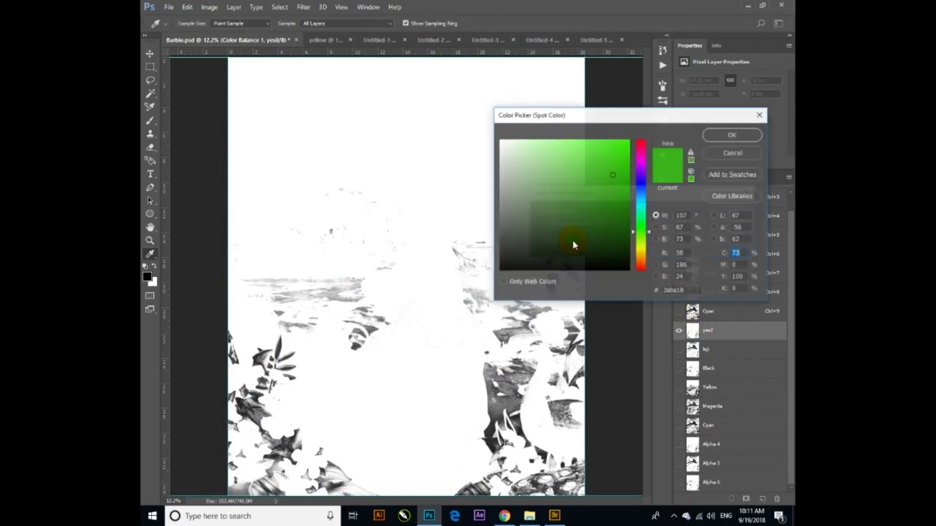
left_click_drag(697, 290, 634, 282)
left_click(667, 292)
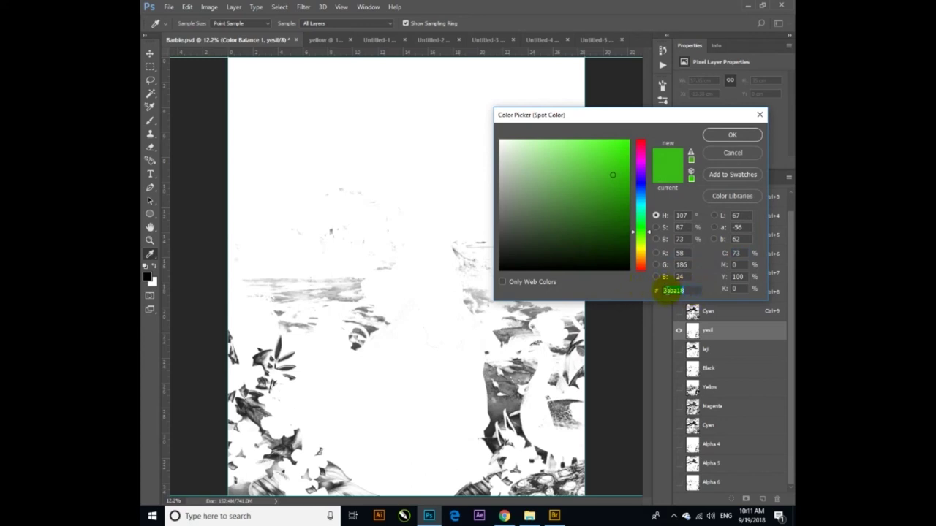
double_click(666, 292)
key("ctrl+c")
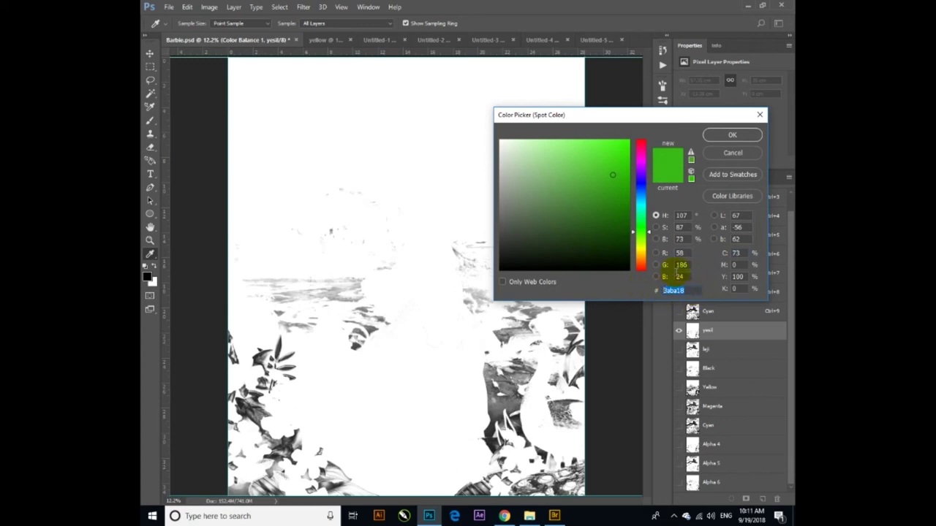
left_click(734, 154)
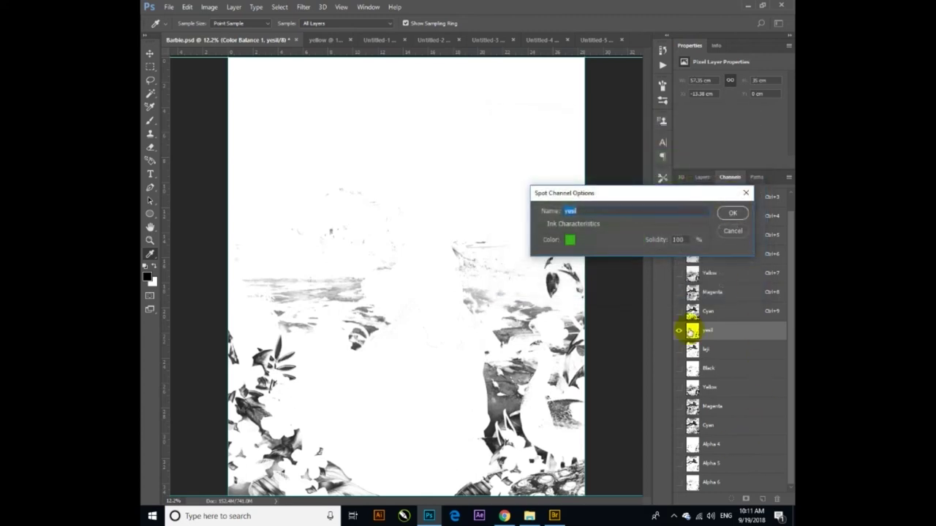
left_click(728, 233)
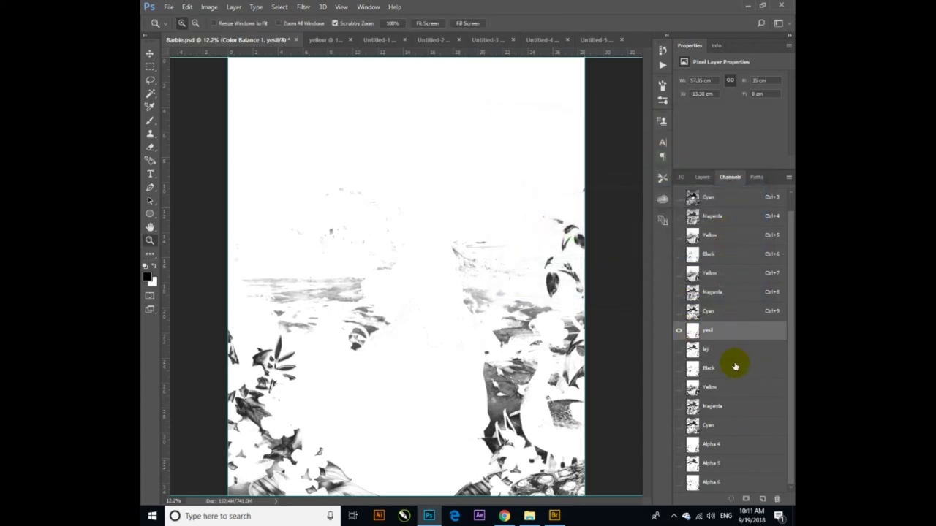
Step: Convert the Alpha 4 channel to a green spot color using the copied hex code 3aba18
left_click(726, 443)
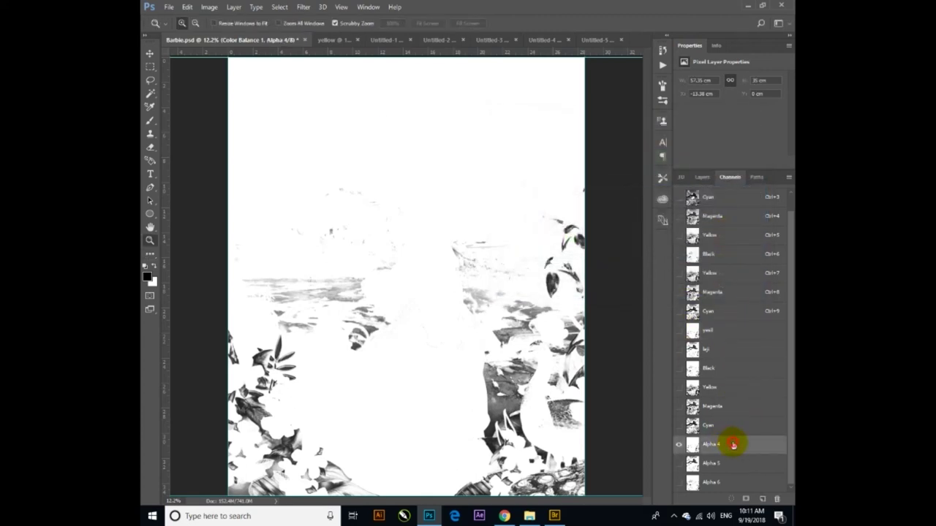
double_click(732, 444)
left_click(407, 238)
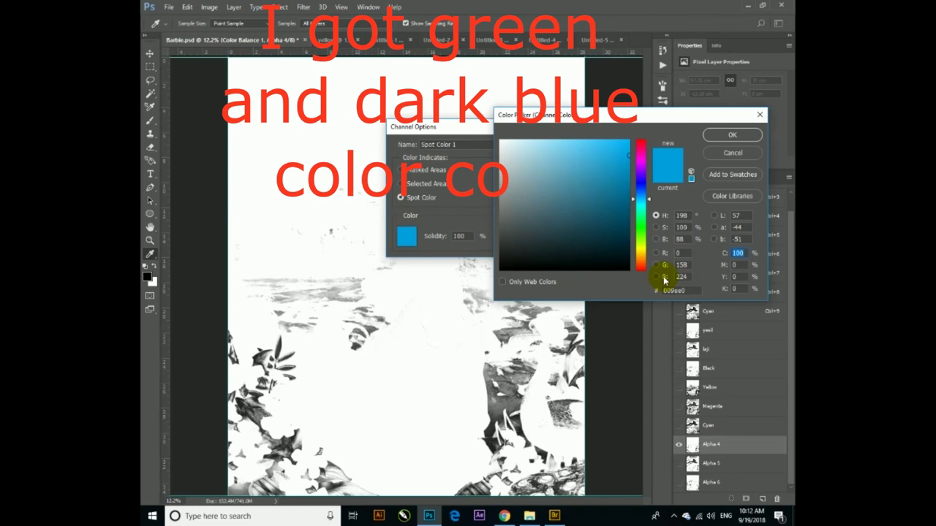
left_click(688, 290)
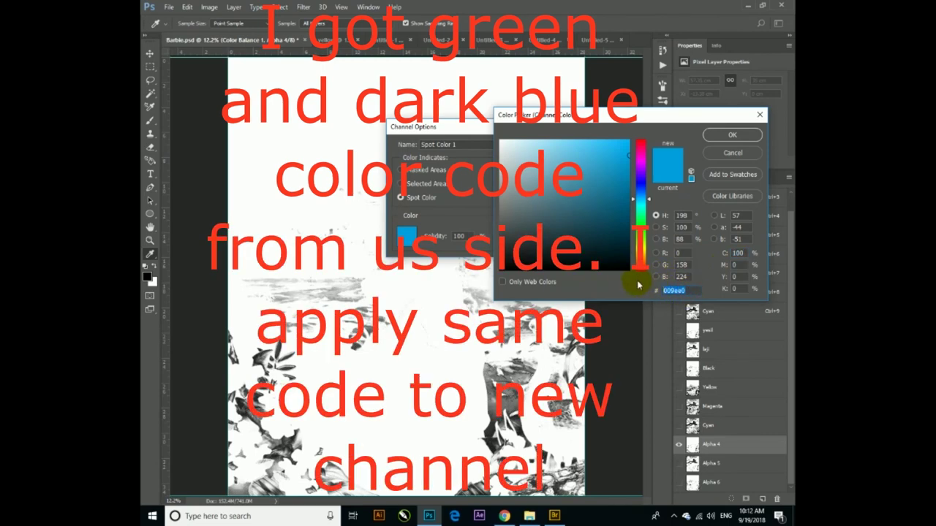
key("ctrl+v")
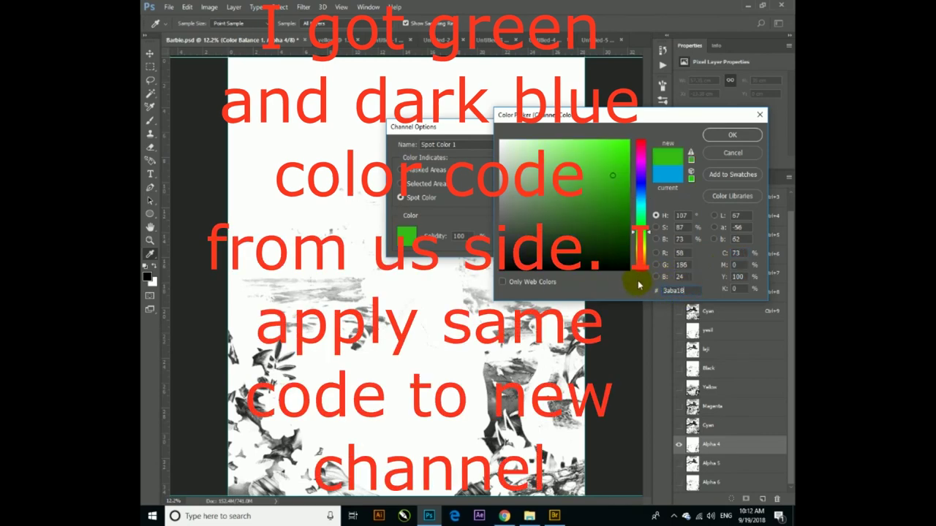
left_click(732, 134)
left_click(531, 147)
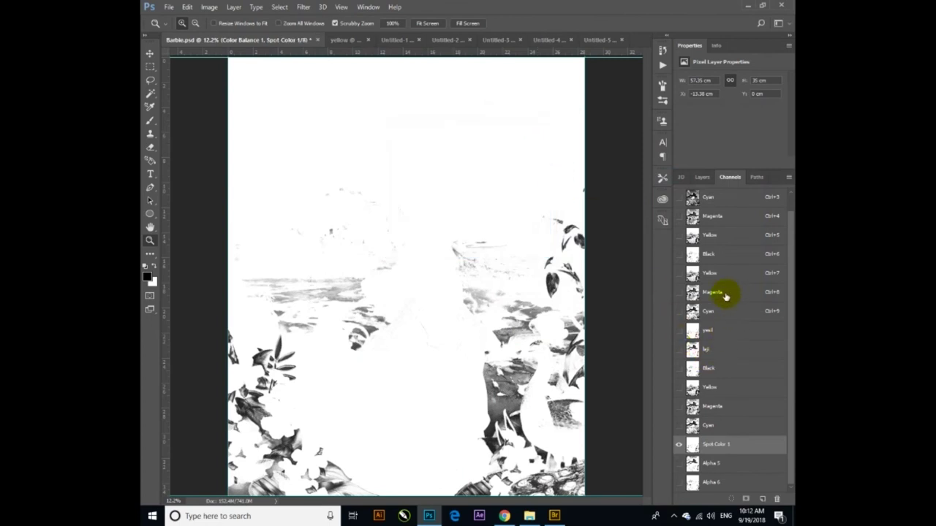
Step: Copy the dark blue ink's hex color code from the original laji spot channel
left_click(728, 350)
double_click(730, 351)
left_click(568, 241)
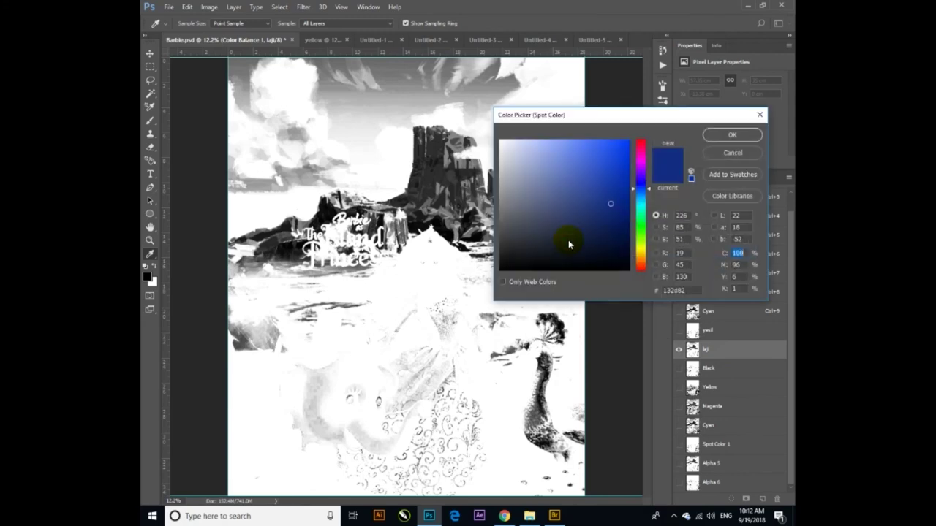
double_click(688, 291)
key("ctrl+c")
left_click(735, 153)
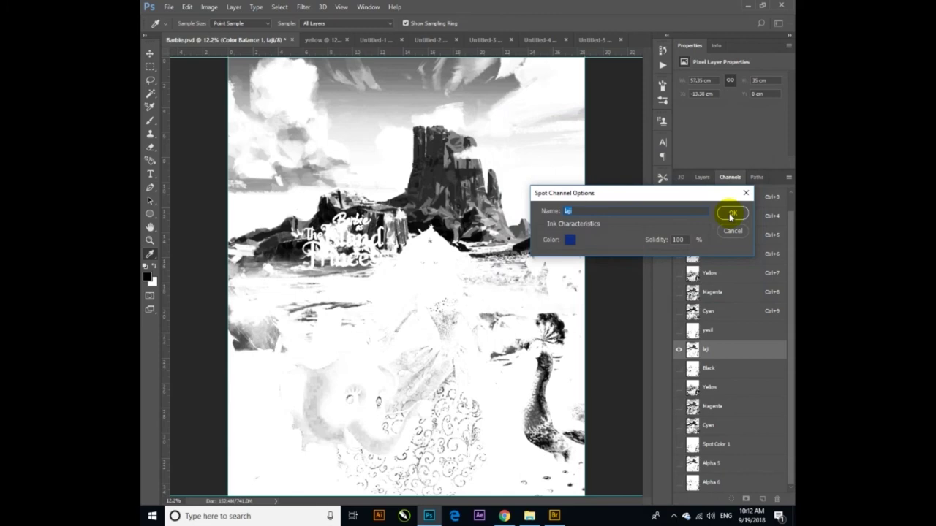
left_click(729, 234)
Step: Convert the Alpha 5 channel to a dark blue spot color using the copied hex code 132d82
left_click(731, 464)
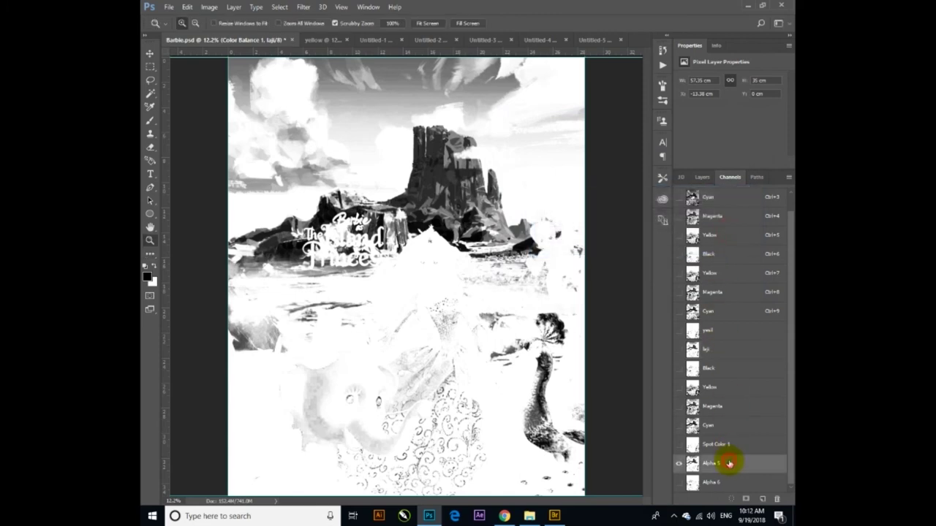
double_click(731, 464)
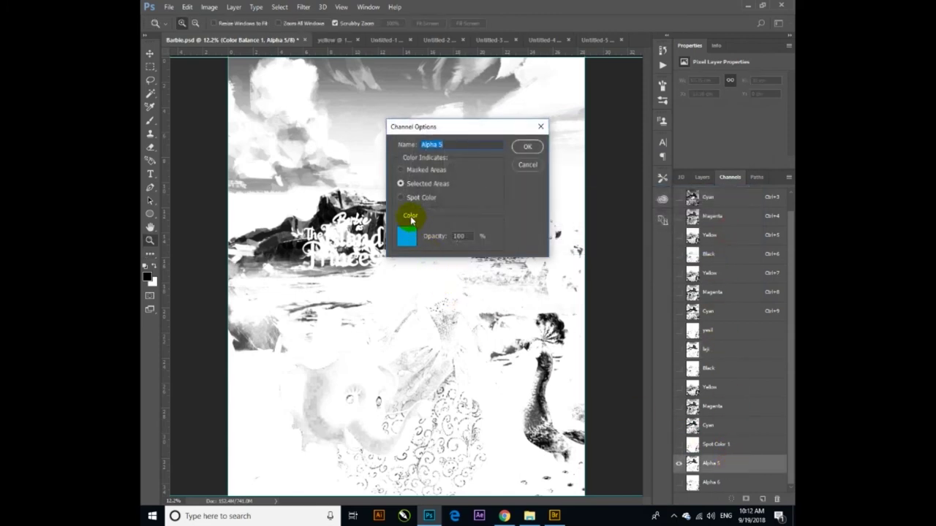
left_click(408, 198)
left_click(406, 236)
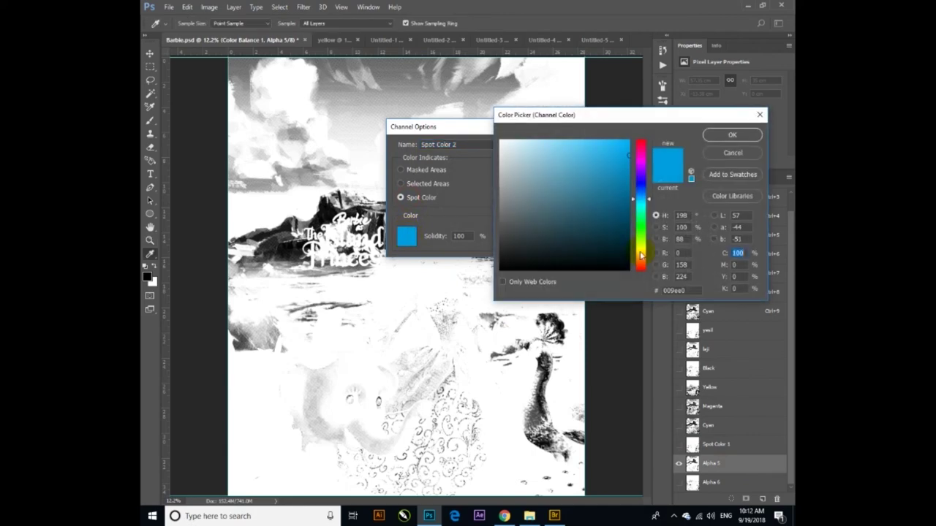
key("ctrl+v")
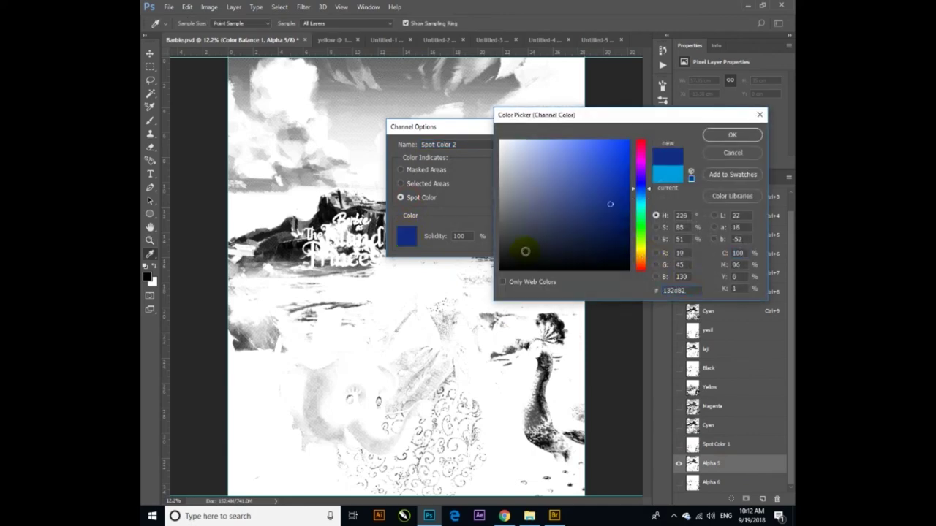
key("Return")
key("Return")
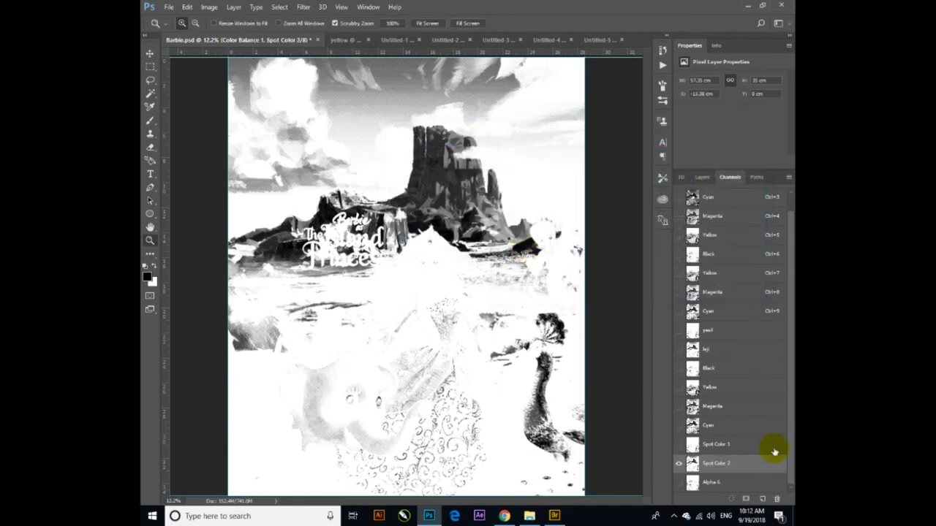
Step: Convert the Alpha 6 channel to a black spot color with C 0, M 0, Y 0, K 100, and show all six new spot channels together
left_click(738, 487)
double_click(734, 485)
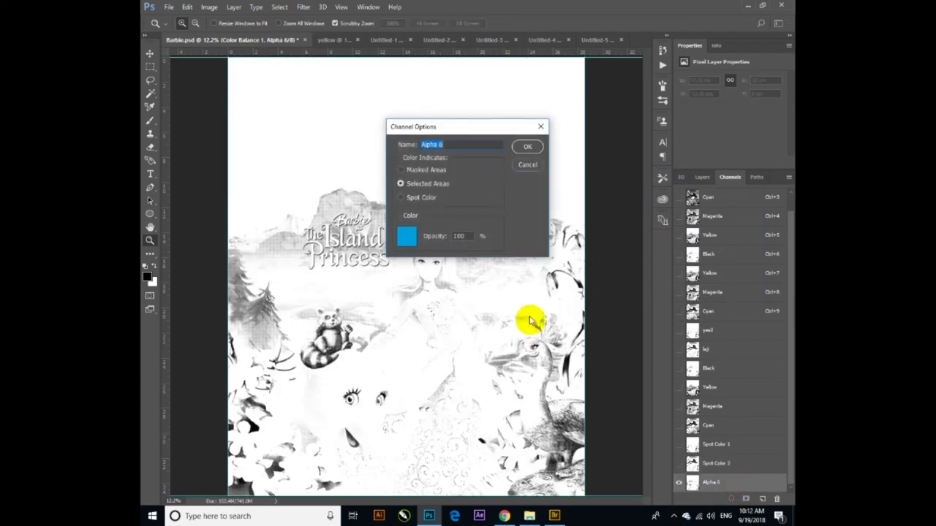
left_click(401, 198)
left_click(405, 236)
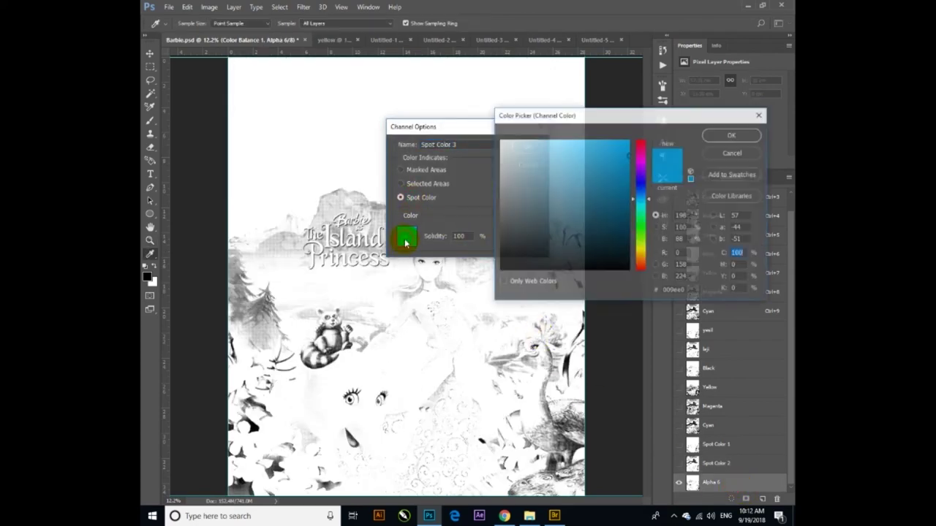
type("0")
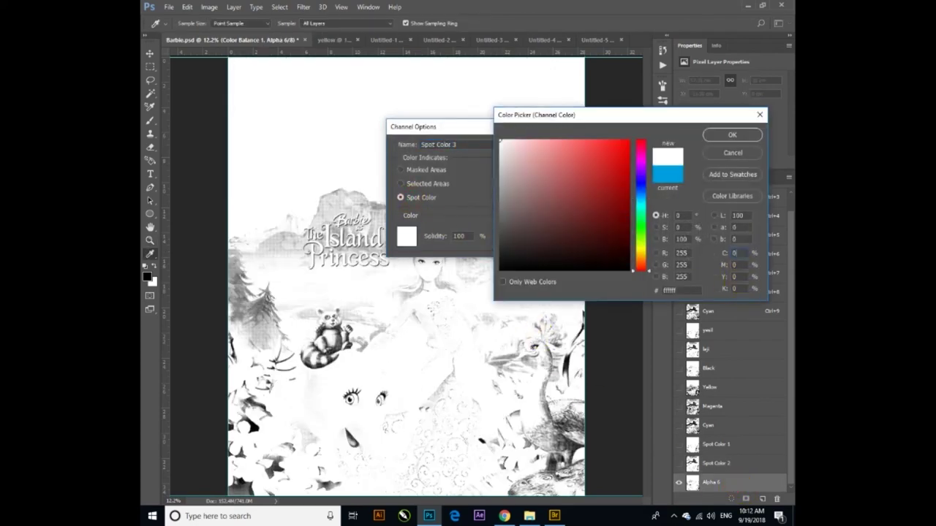
left_click(740, 288)
type("100")
key("Return")
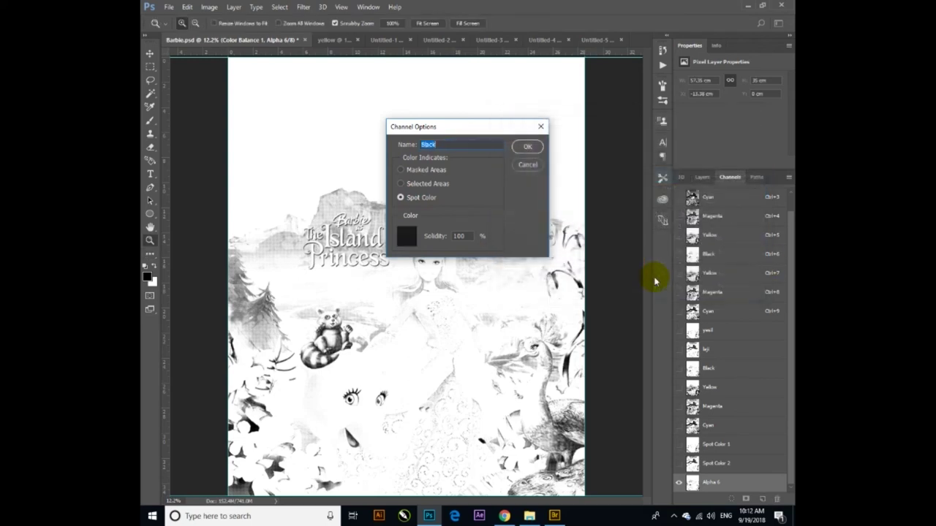
key("Return")
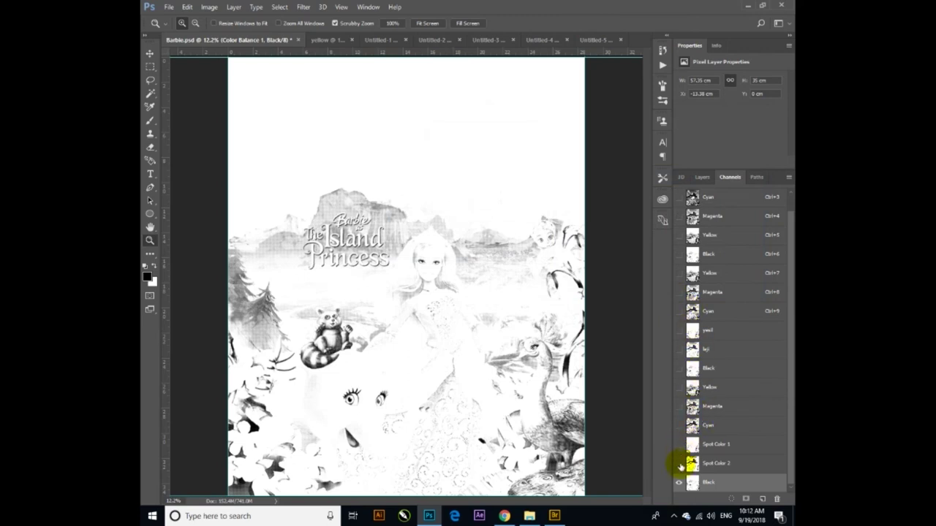
left_click_drag(678, 469, 679, 403)
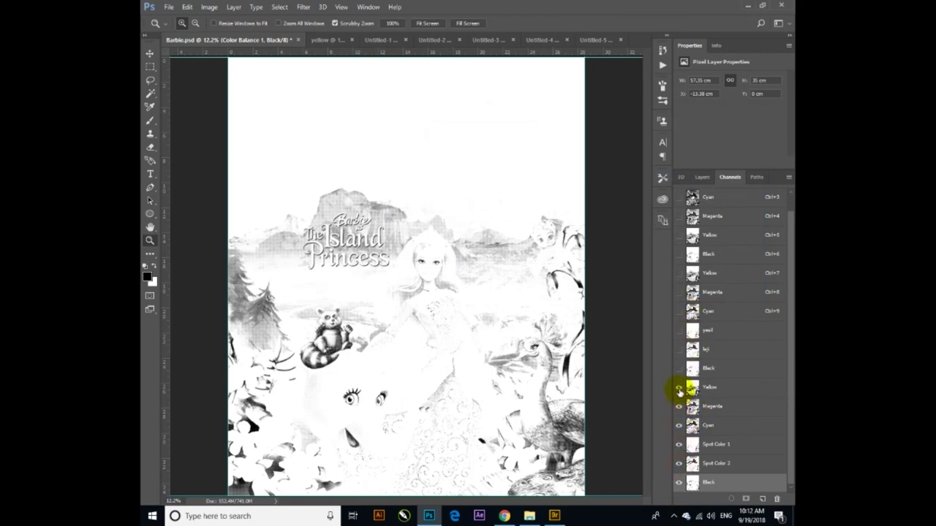
Step: Rename the Spot Color 1 channel to yesil and the Spot Color 2 channel to laji
double_click(719, 445)
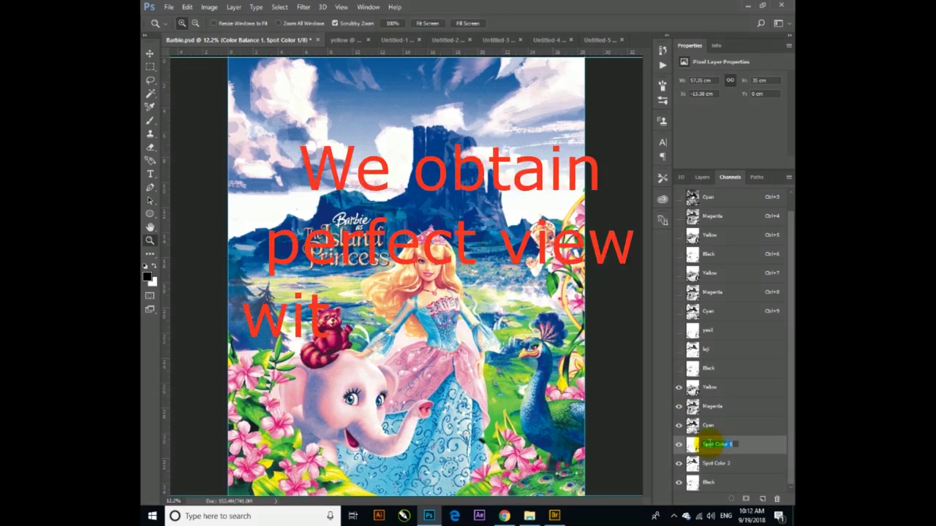
type("ye")
type("sll")
key("Return")
left_click(709, 465)
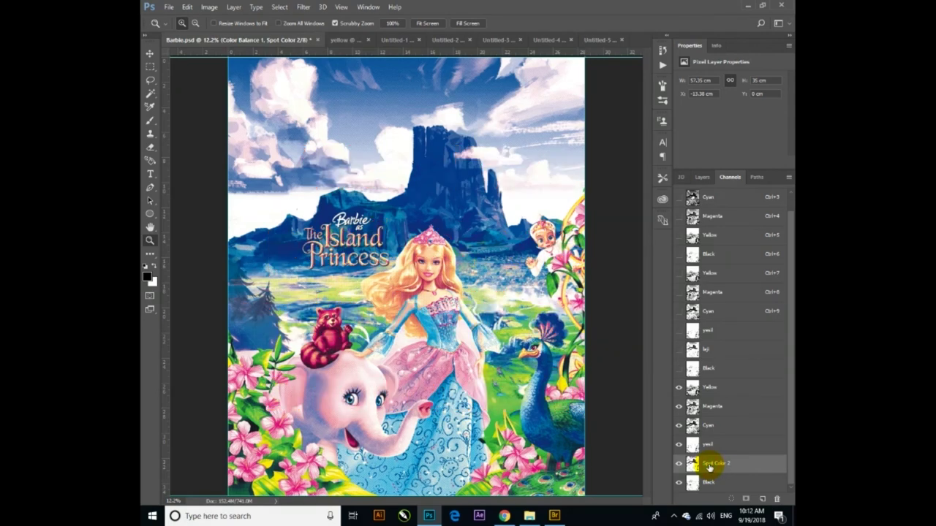
type("k")
type("ji")
key("Return")
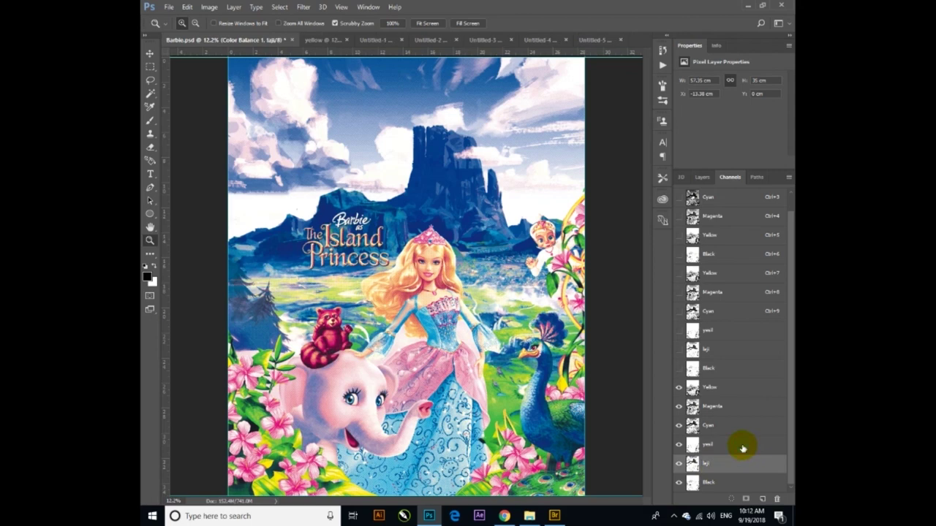
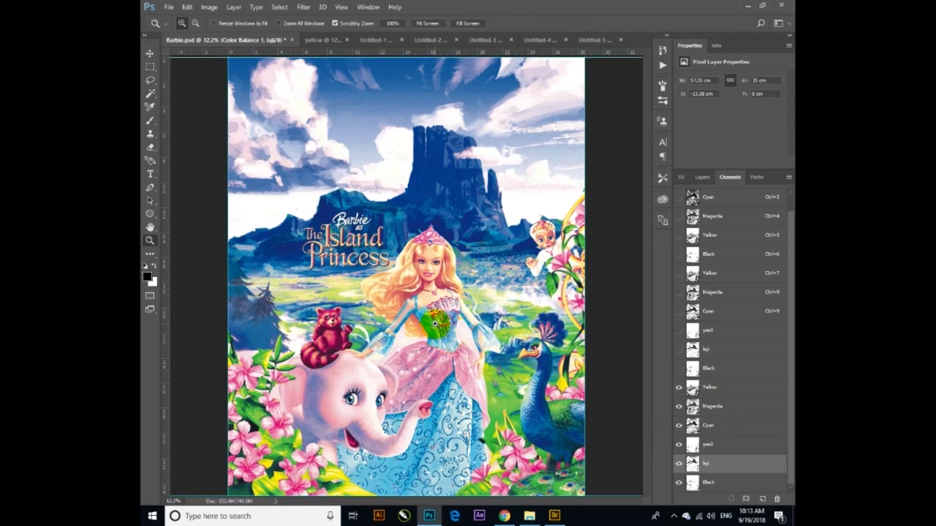
Step: Examine the combined halftone dots up close around the princess's sleeve and in the landscape beside the red panda
left_click_drag(423, 282, 541, 486)
key("ctrl+1")
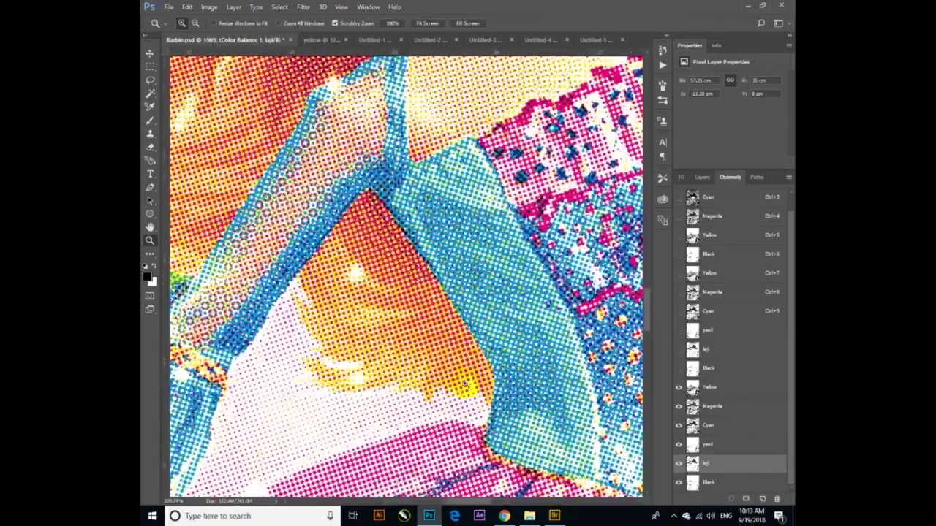
scroll(377, 175, "up", 5)
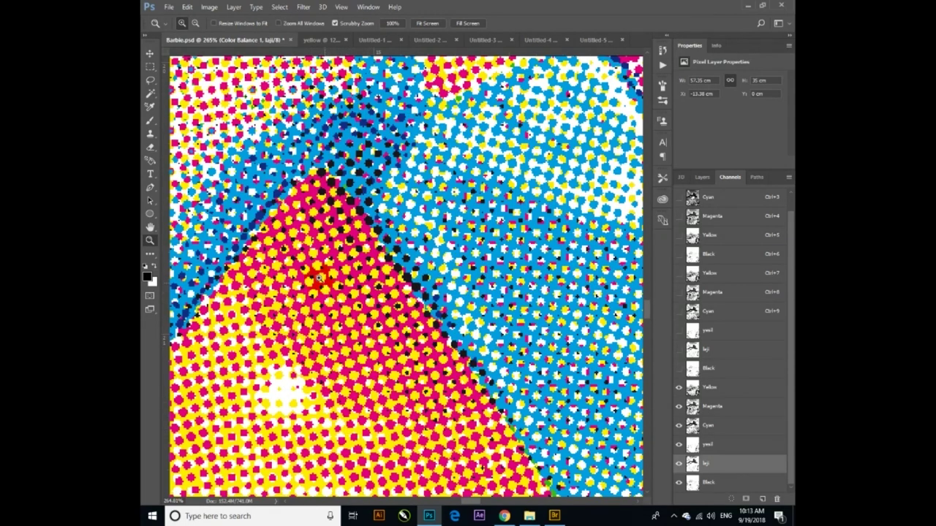
left_click(314, 161)
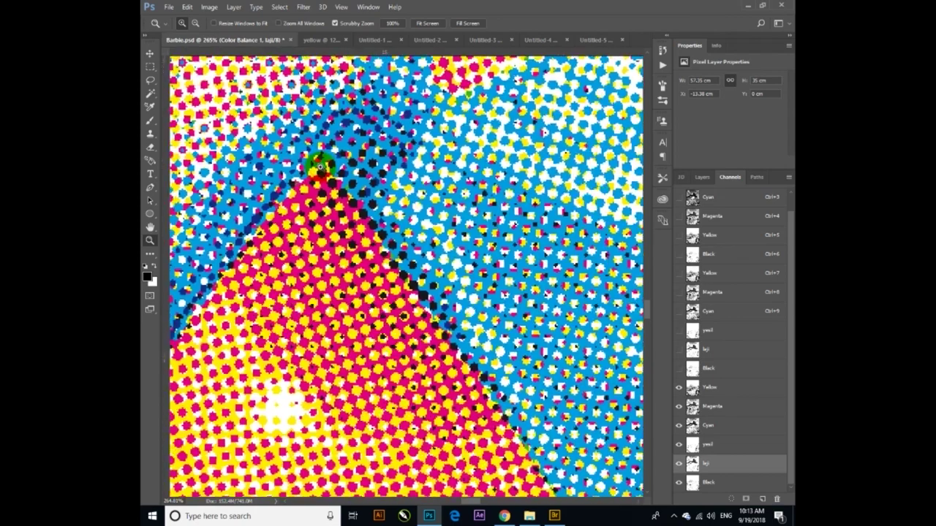
key("ctrl+0")
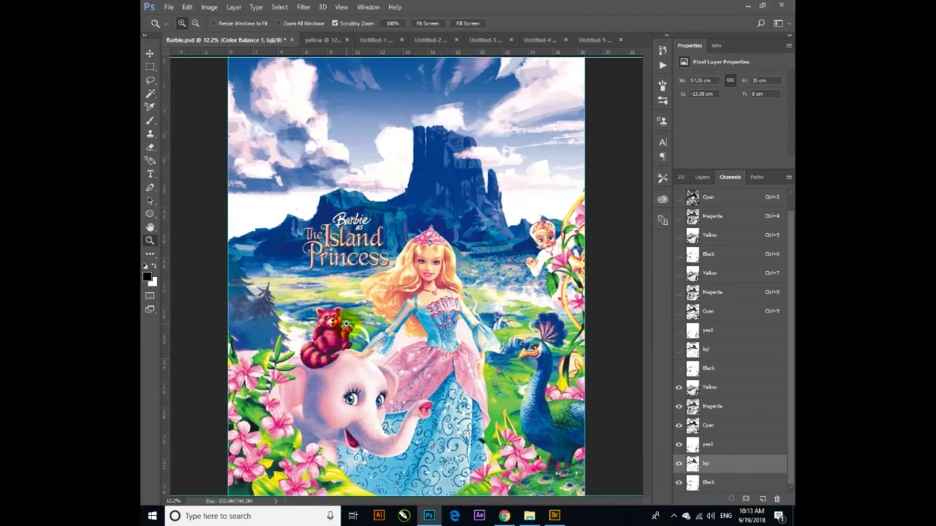
left_click_drag(358, 310, 439, 360)
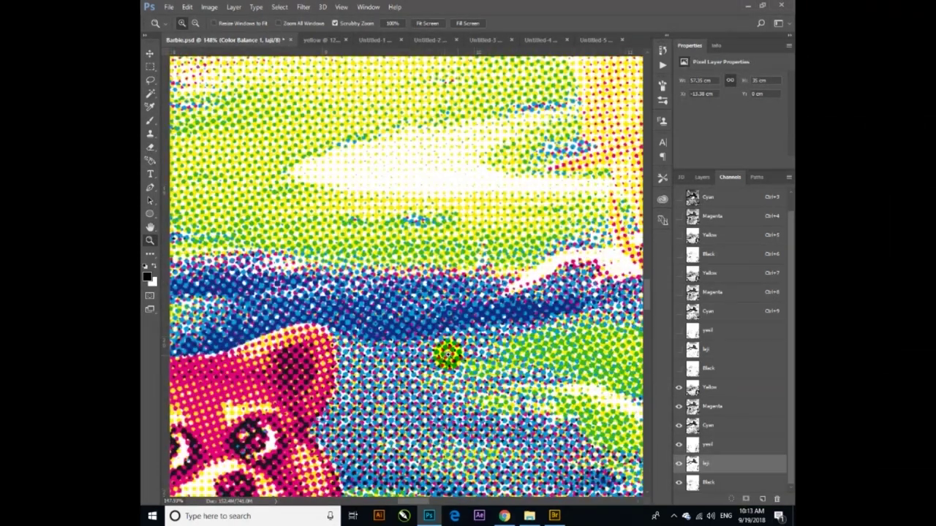
Step: Examine the combined halftone dots in the landscape beside the red panda and on the princess's pink skirt, and check the whole poster
left_click_drag(463, 356, 504, 404)
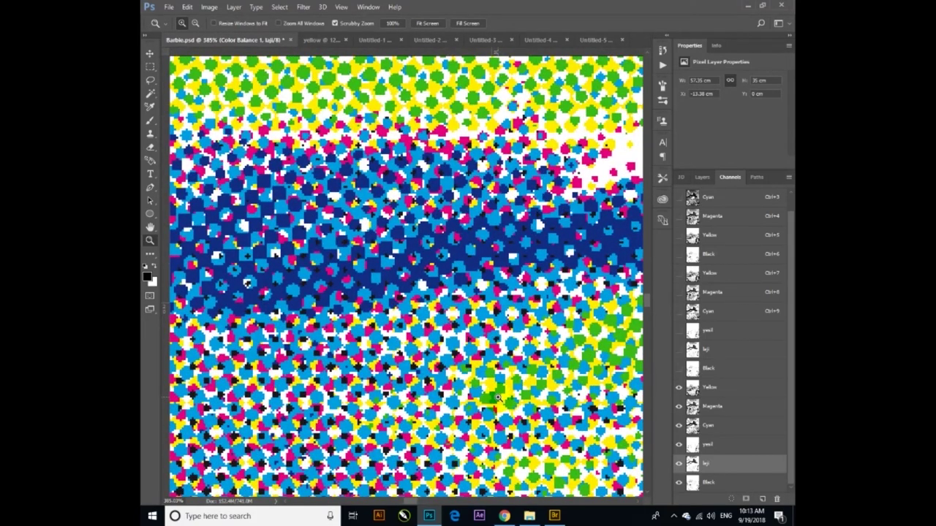
left_click_drag(496, 394, 386, 281)
left_click_drag(321, 373, 467, 345)
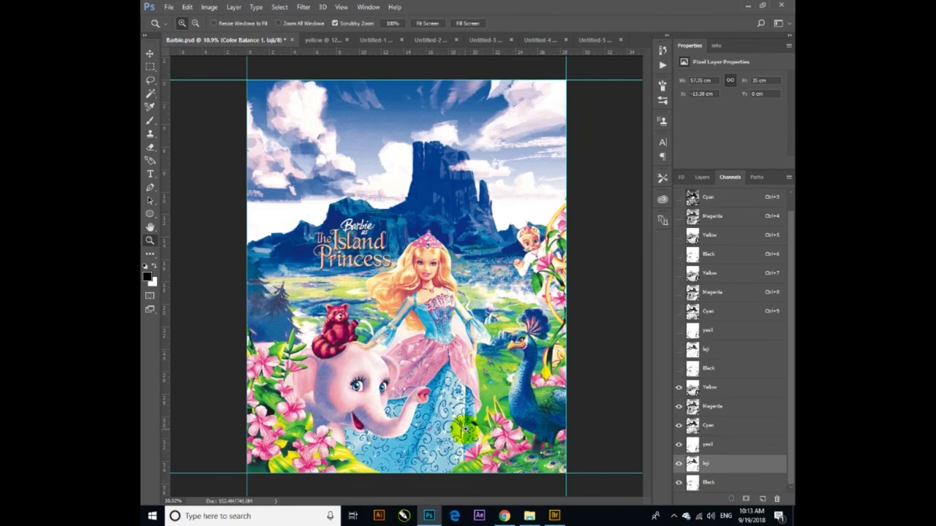
left_click_drag(442, 376, 545, 476)
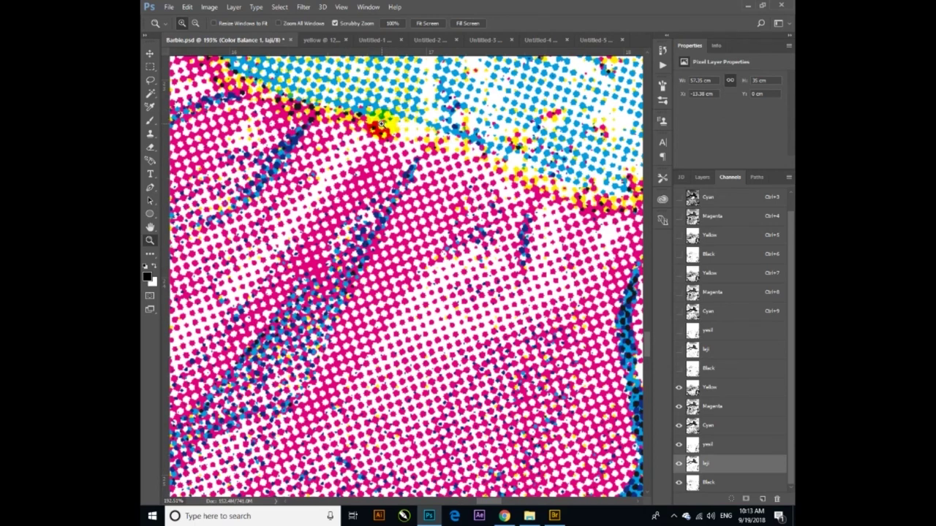
right_click(362, 141)
left_click(374, 148)
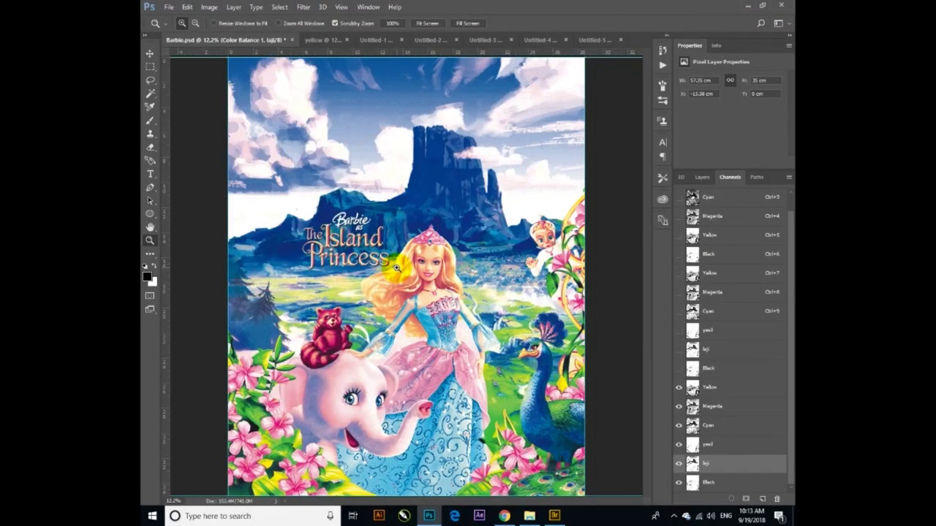
left_click_drag(329, 234, 390, 295)
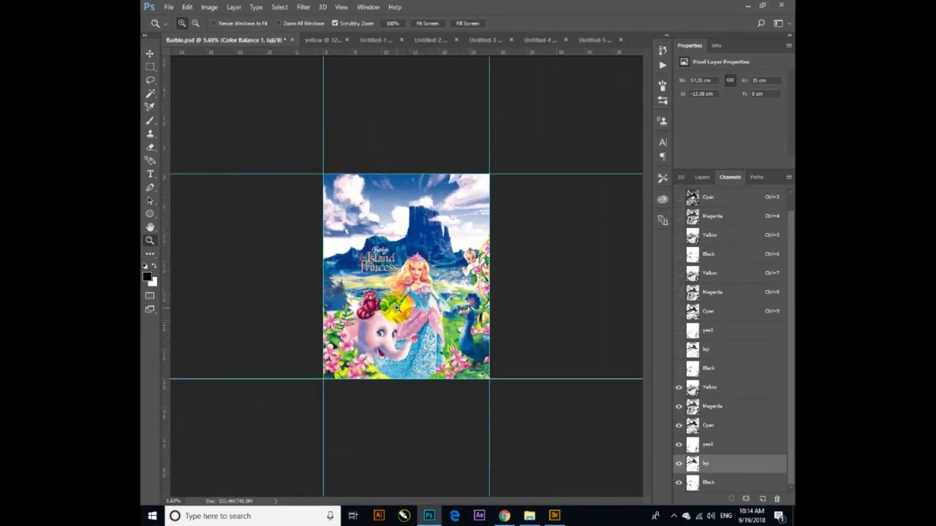
key("ctrl+0")
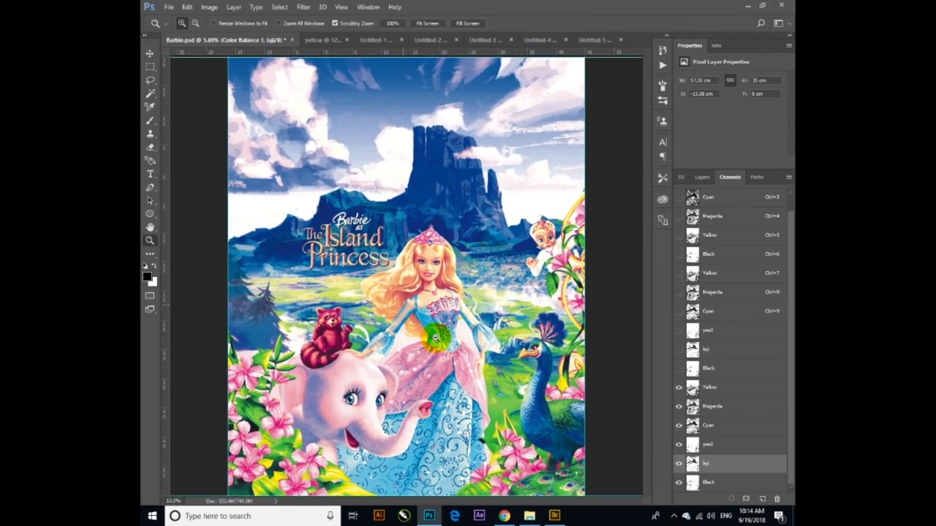